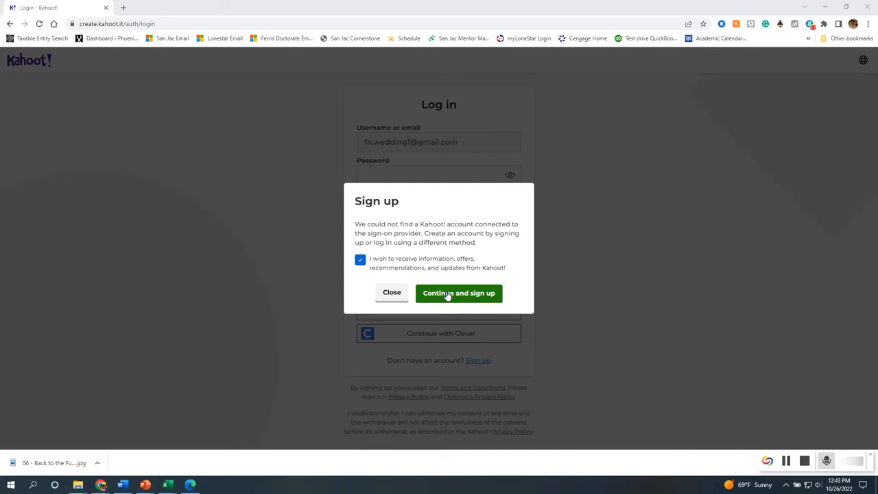
Confirm 'Continue and sign up' to begin registering a new Kahoot! account.
{"action": "left_click", "coordinate": [447, 295]}
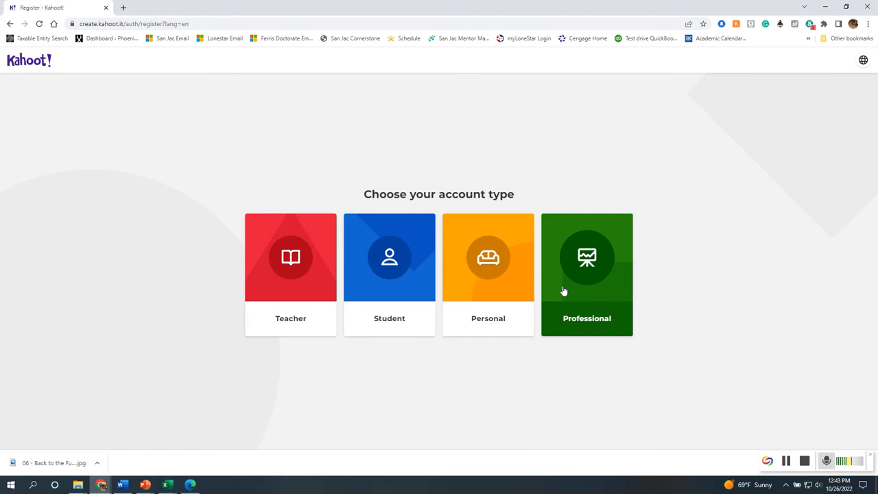
Choose the Teacher account type with School as the workplace.
{"action": "left_click", "coordinate": [299, 319]}
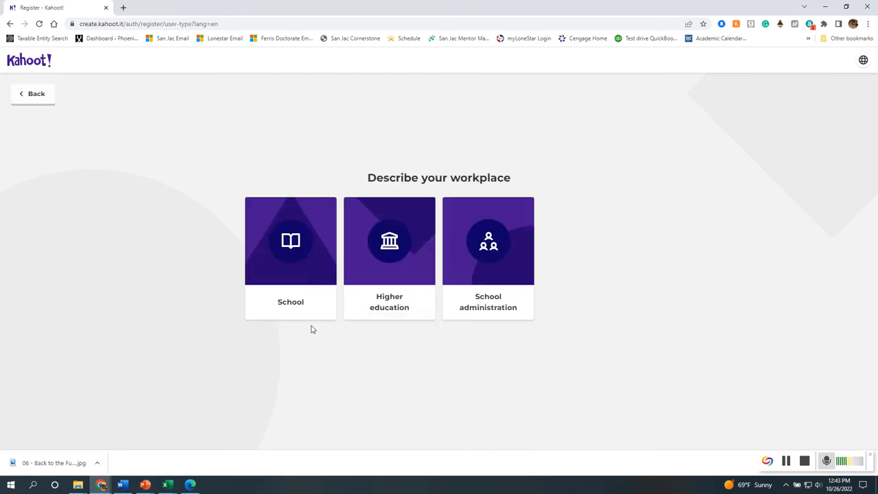
{"action": "left_click", "coordinate": [277, 300]}
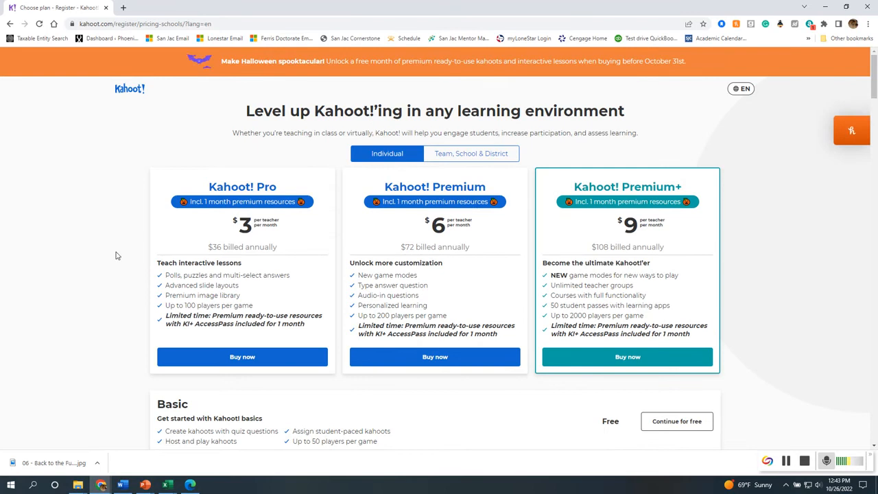
Review the Pro, Premium and Premium+ comparison table, then continue with the free Basic plan.
{"action": "scroll", "coordinate": [114, 250], "scroll_direction": "down", "scroll_amount": 6}
{"action": "scroll", "coordinate": [114, 245], "scroll_direction": "down", "scroll_amount": 5}
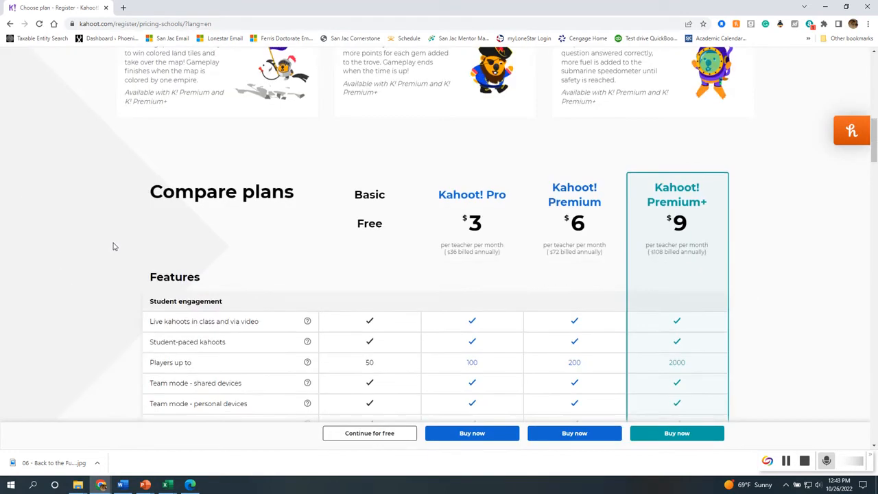
{"action": "scroll", "coordinate": [114, 246], "scroll_direction": "up", "scroll_amount": 2}
{"action": "scroll", "coordinate": [179, 278], "scroll_direction": "down", "scroll_amount": 1}
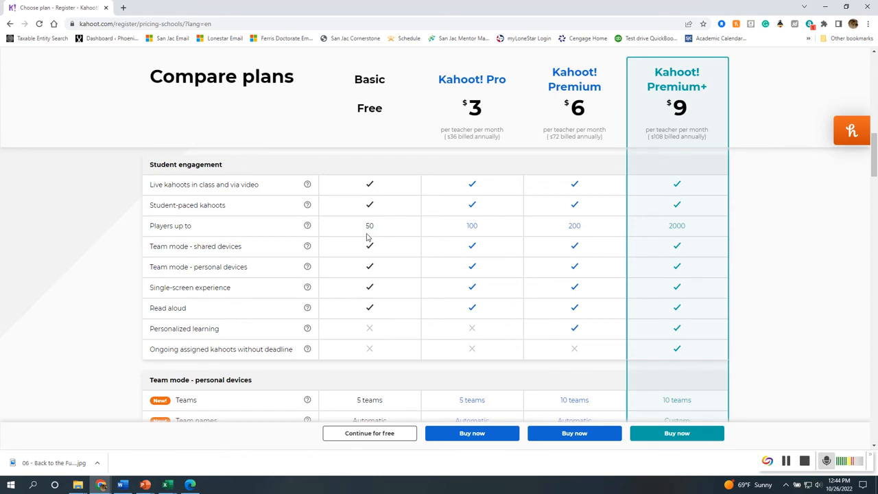
{"action": "scroll", "coordinate": [376, 258], "scroll_direction": "down", "scroll_amount": 3}
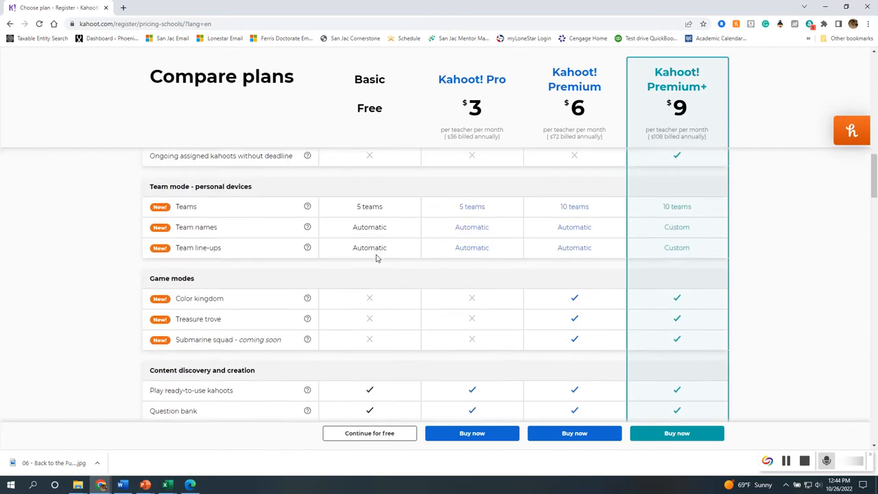
{"action": "scroll", "coordinate": [377, 259], "scroll_direction": "up", "scroll_amount": 1}
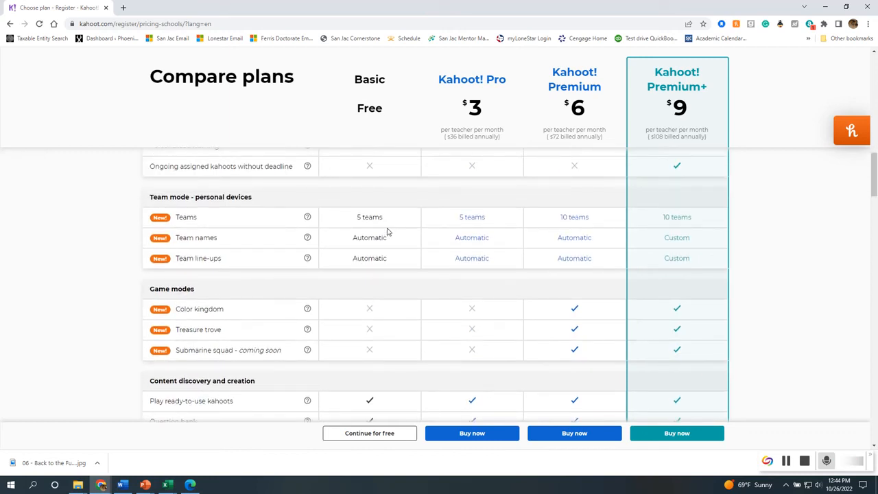
{"action": "scroll", "coordinate": [386, 232], "scroll_direction": "down", "scroll_amount": 2}
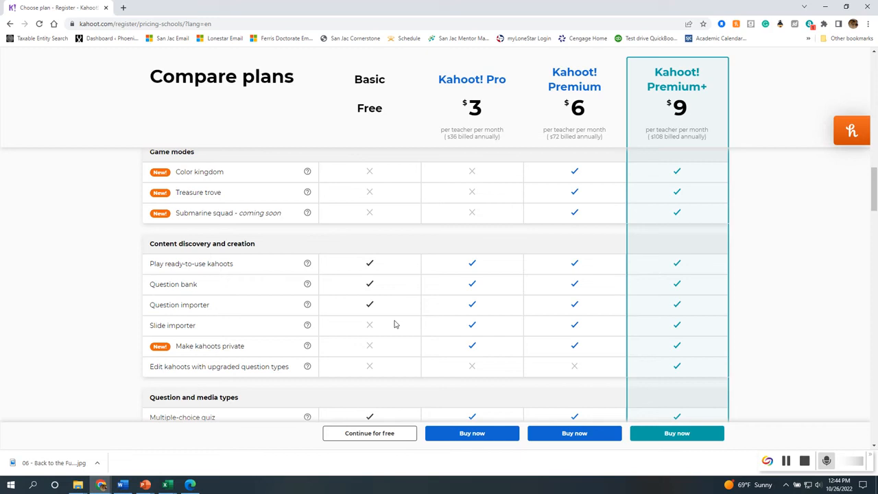
{"action": "scroll", "coordinate": [394, 324], "scroll_direction": "down", "scroll_amount": 2}
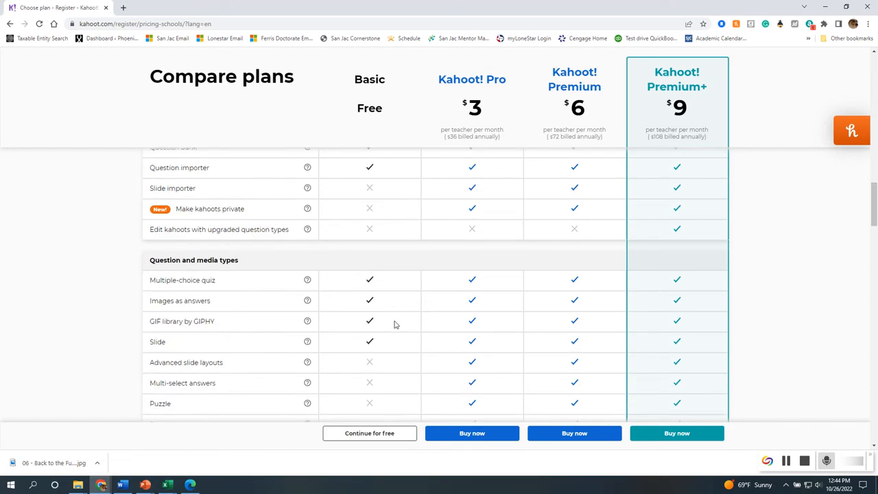
{"action": "scroll", "coordinate": [394, 324], "scroll_direction": "up", "scroll_amount": 1}
{"action": "scroll", "coordinate": [394, 325], "scroll_direction": "down", "scroll_amount": 2}
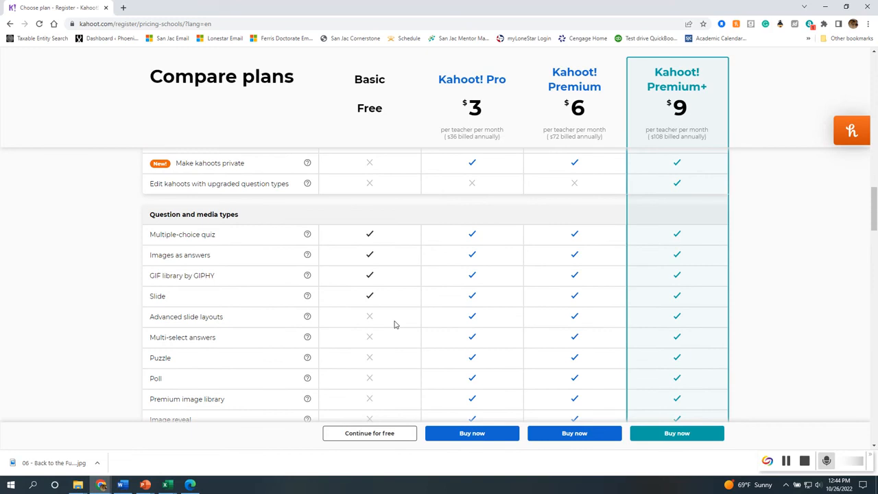
{"action": "scroll", "coordinate": [404, 325], "scroll_direction": "down", "scroll_amount": 3}
{"action": "scroll", "coordinate": [309, 324], "scroll_direction": "down", "scroll_amount": 3}
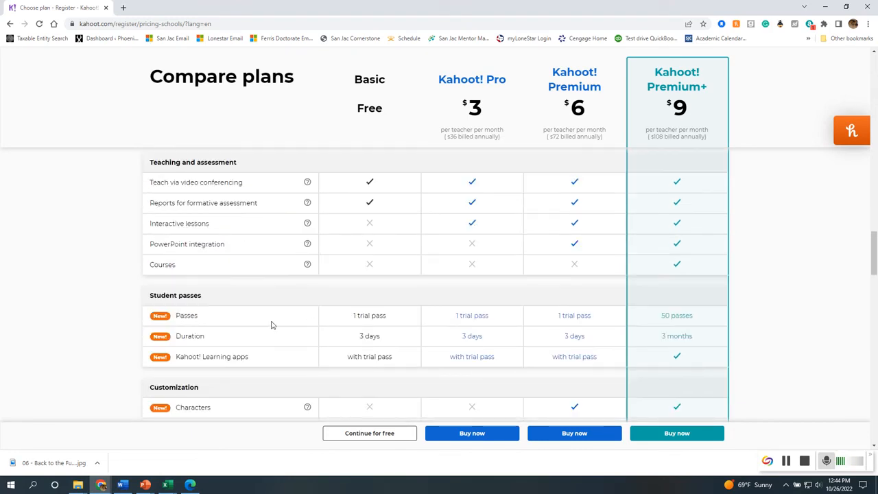
{"action": "left_click", "coordinate": [377, 430]}
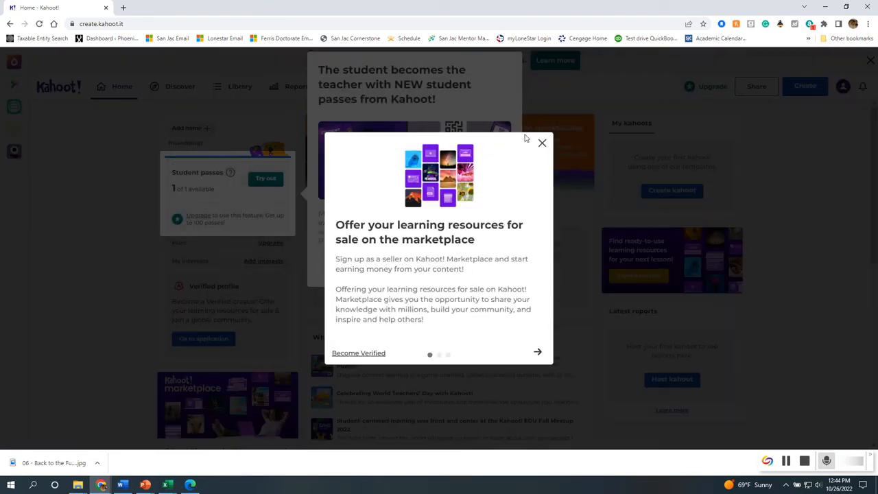
Close the marketplace and student passes pop-ups and choose Create kahoot.
{"action": "left_click", "coordinate": [542, 142]}
{"action": "left_click", "coordinate": [410, 264]}
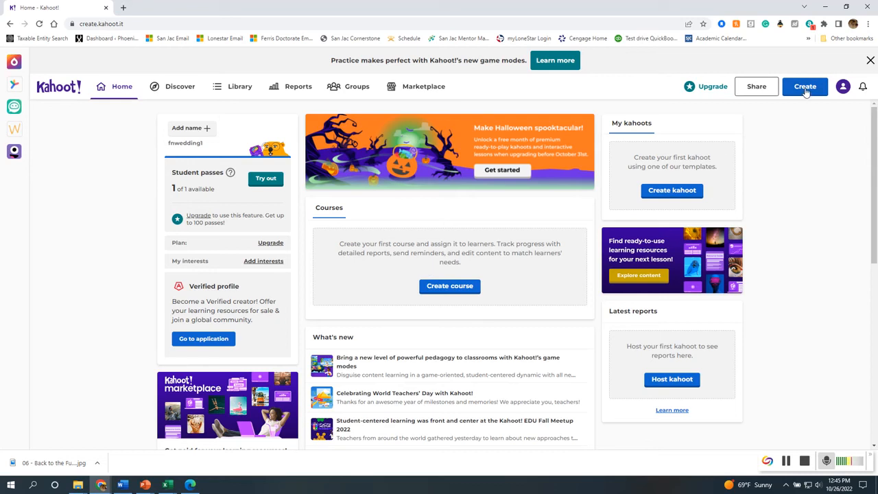
{"action": "left_click", "coordinate": [665, 197]}
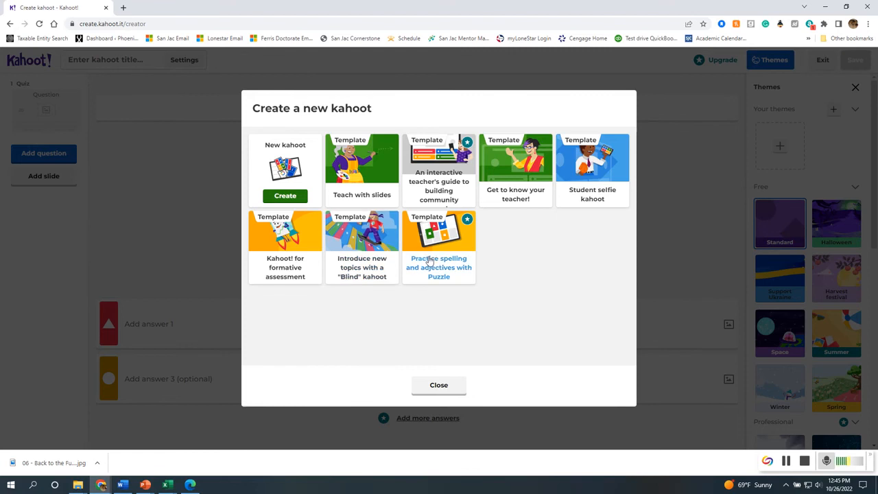
Pick the blank New kahoot rather than a template and bring up its title settings.
{"action": "left_click", "coordinate": [285, 196]}
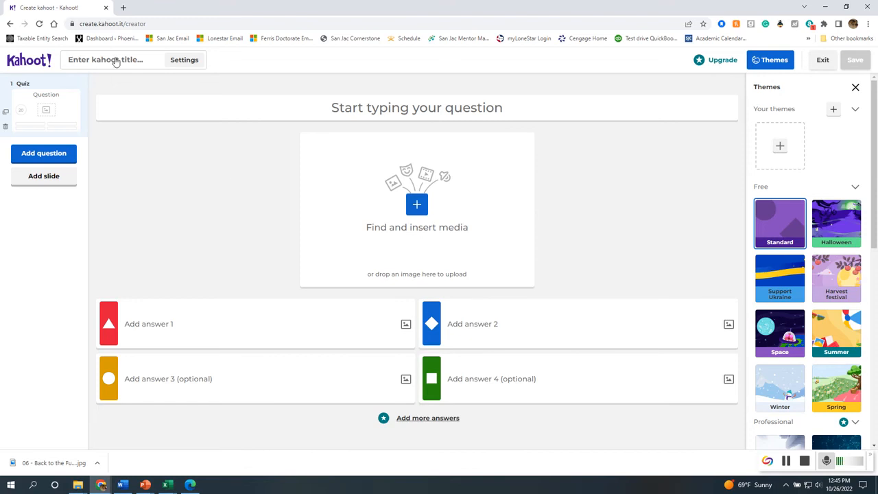
{"action": "left_click", "coordinate": [116, 61]}
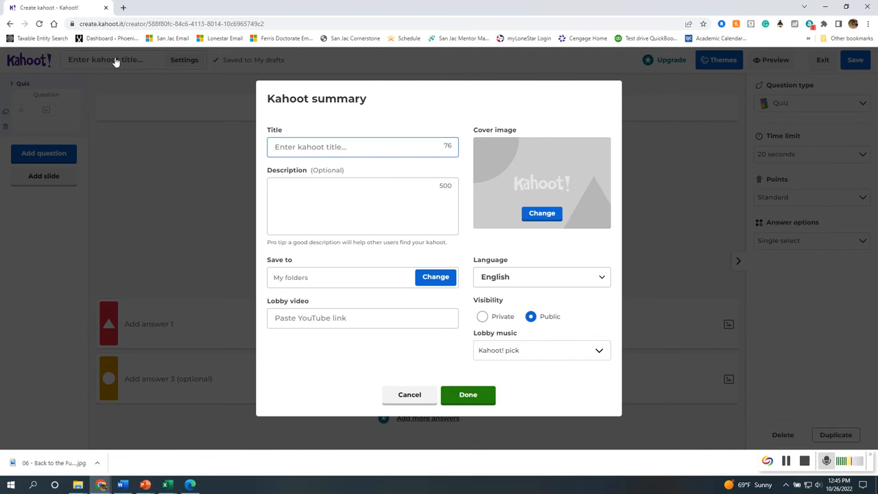
Enter the title 'Tutorial' and preview the Reggae lobby music track.
{"action": "type", "text": "Tutorial"}
{"action": "left_click", "coordinate": [532, 360]}
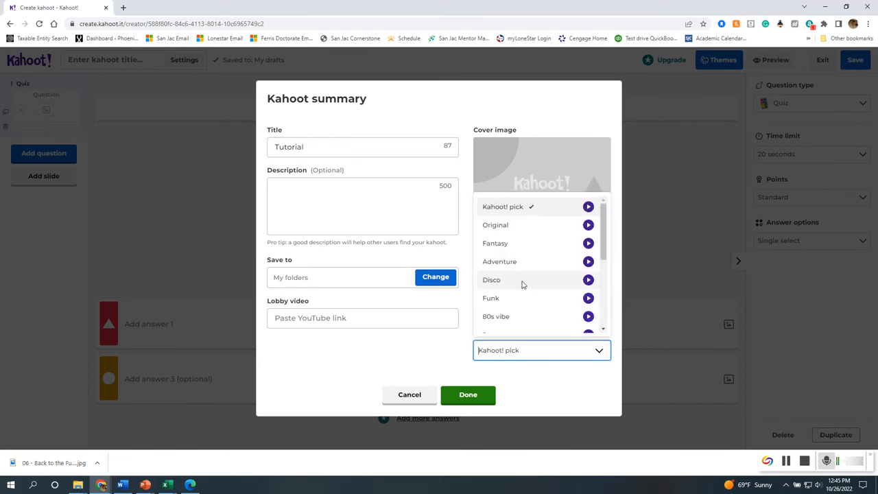
{"action": "scroll", "coordinate": [532, 303], "scroll_direction": "down", "scroll_amount": 5}
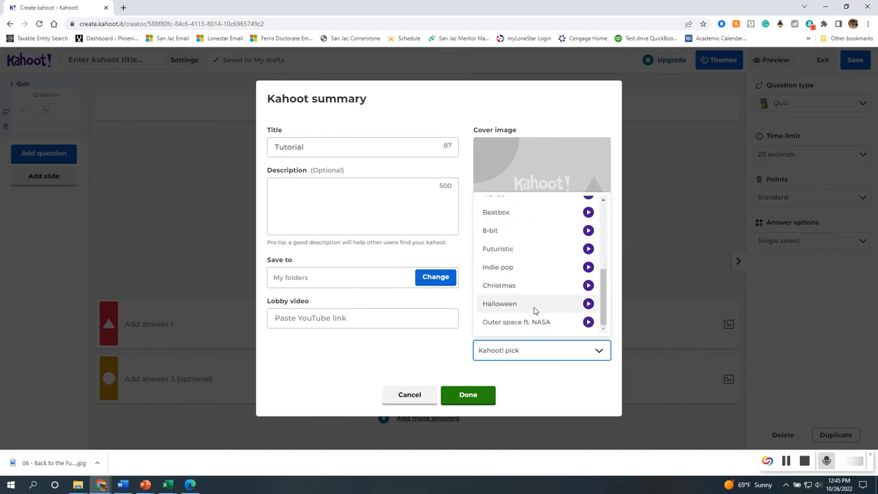
{"action": "scroll", "coordinate": [531, 262], "scroll_direction": "up", "scroll_amount": 1}
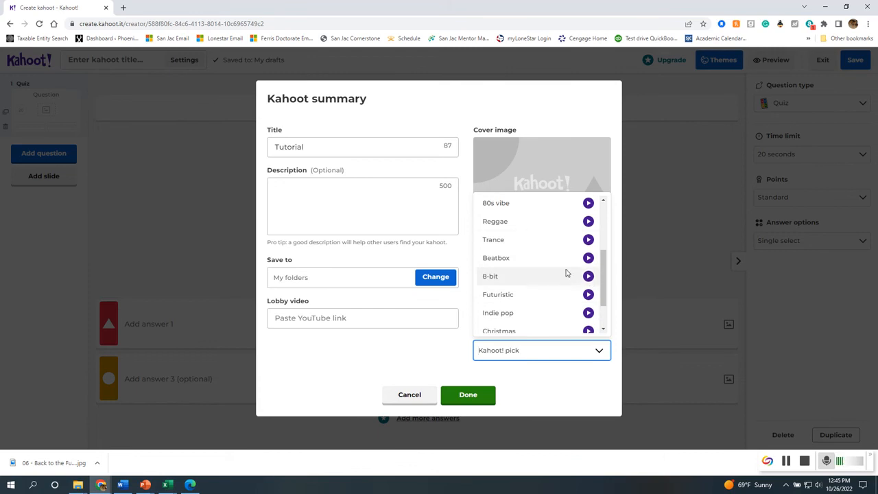
{"action": "left_click", "coordinate": [588, 222]}
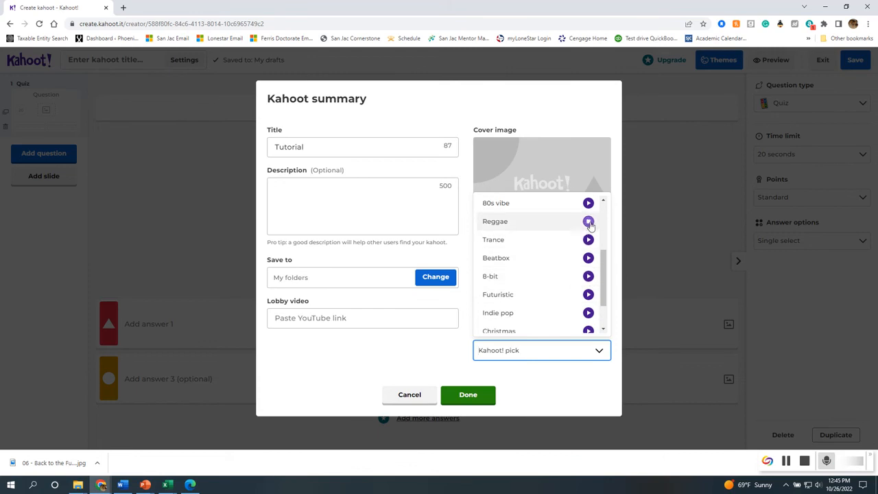
Adjust the computer's sound volume and close the browser's downloads bar.
{"action": "left_click", "coordinate": [817, 485]}
{"action": "scroll", "coordinate": [817, 485], "scroll_direction": "up", "scroll_amount": 10}
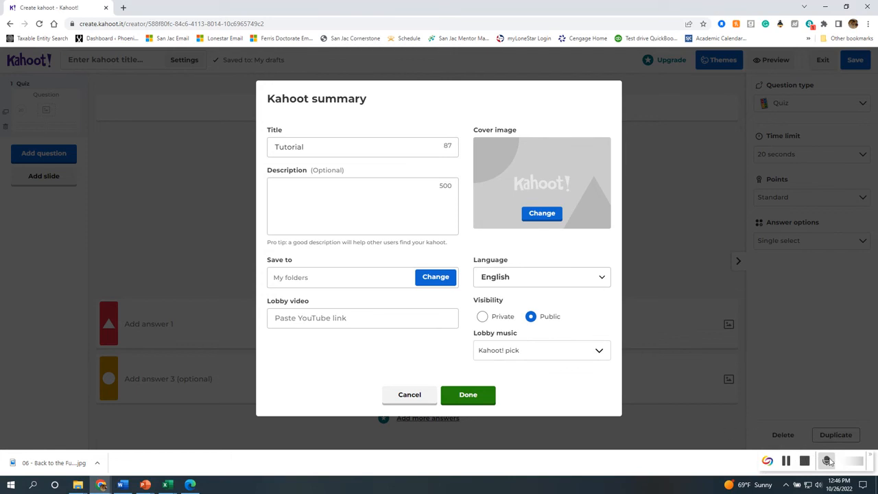
{"action": "left_click_drag", "start_coordinate": [843, 456], "coordinate": [0, 310]}
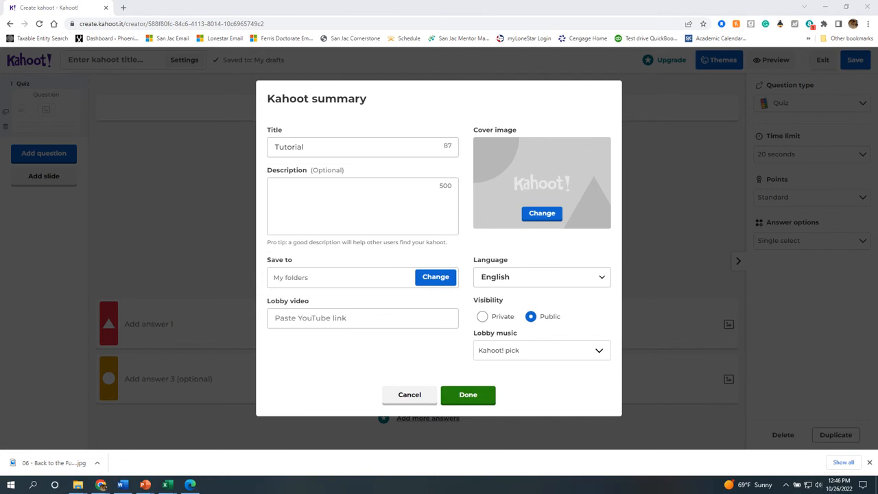
{"action": "left_click", "coordinate": [869, 462]}
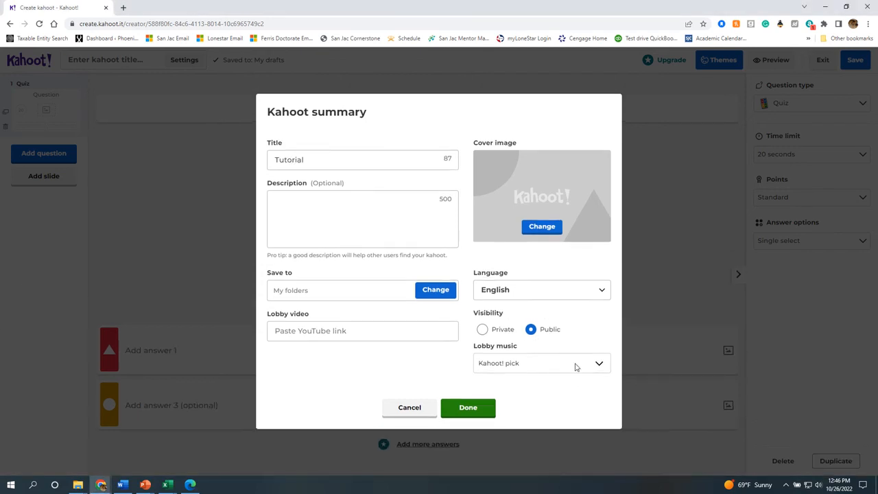
Preview the Reggae, Beatbox and Futuristic lobby tracks and choose Futuristic.
{"action": "left_click", "coordinate": [572, 363]}
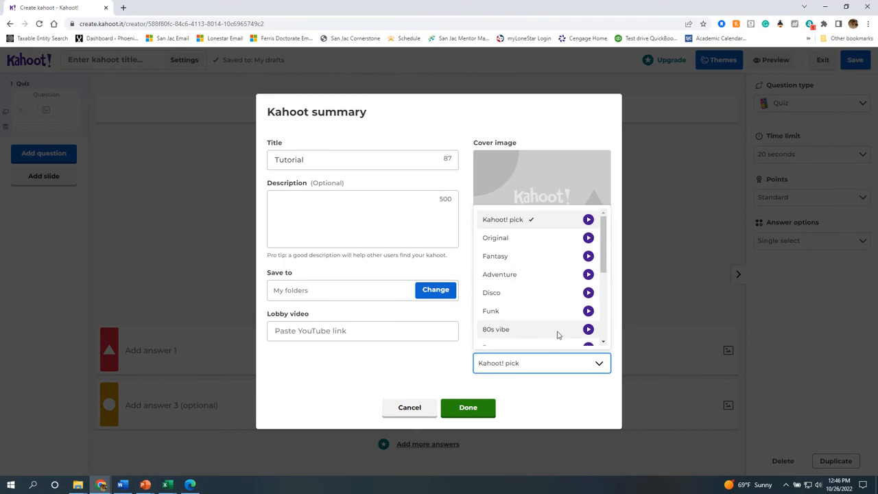
{"action": "scroll", "coordinate": [586, 315], "scroll_direction": "down", "scroll_amount": 2}
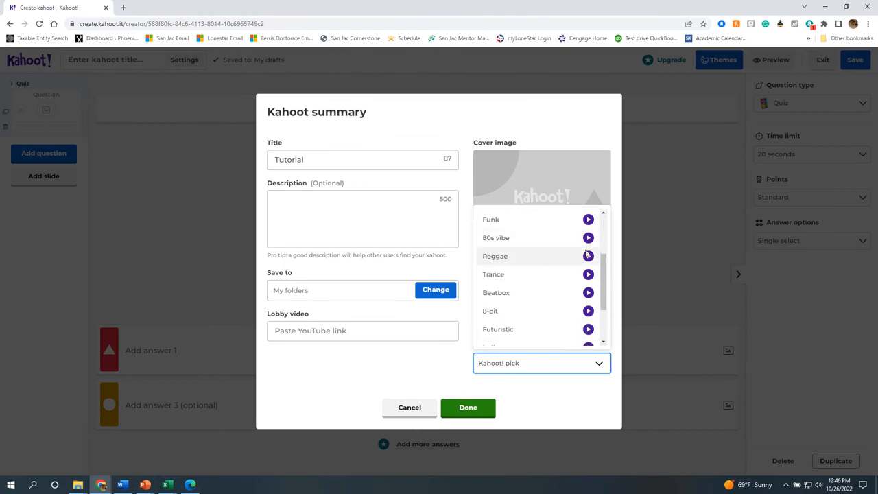
{"action": "left_click", "coordinate": [588, 256]}
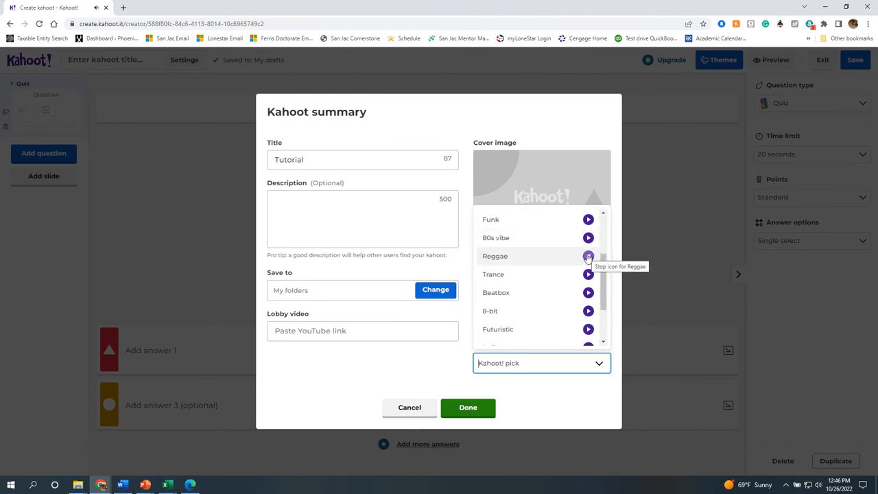
{"action": "left_click", "coordinate": [585, 295]}
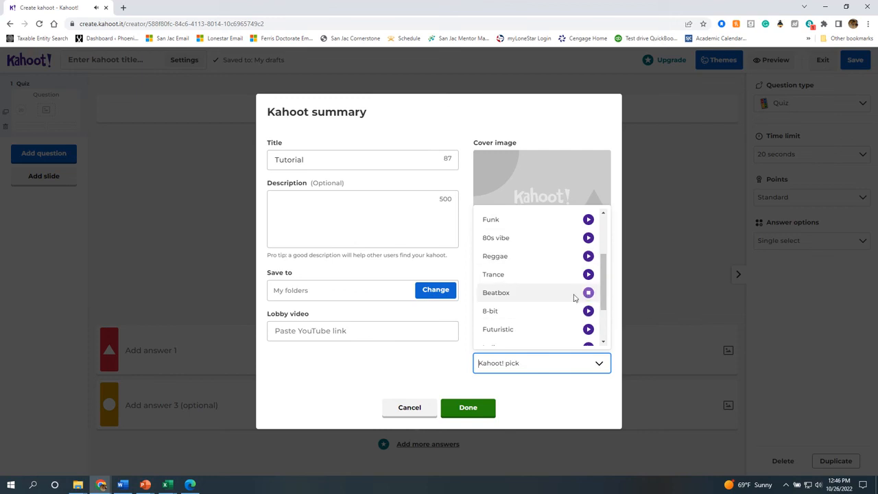
{"action": "left_click", "coordinate": [587, 329]}
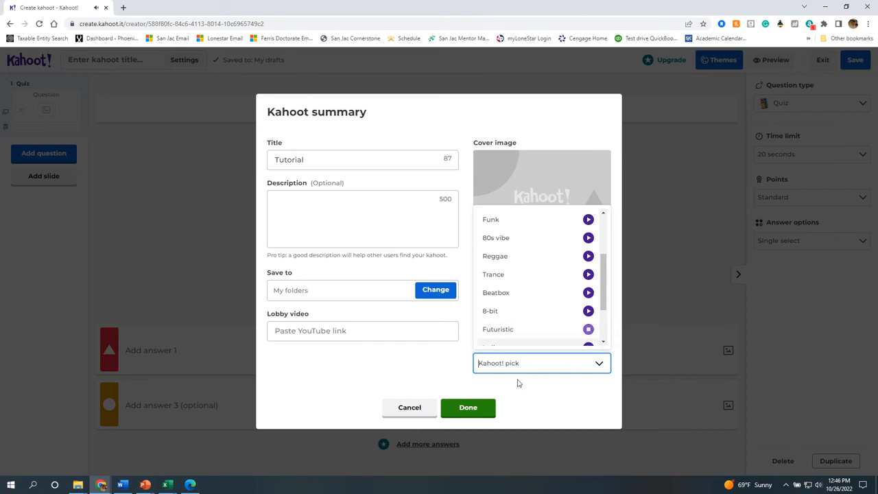
{"action": "left_click", "coordinate": [535, 332]}
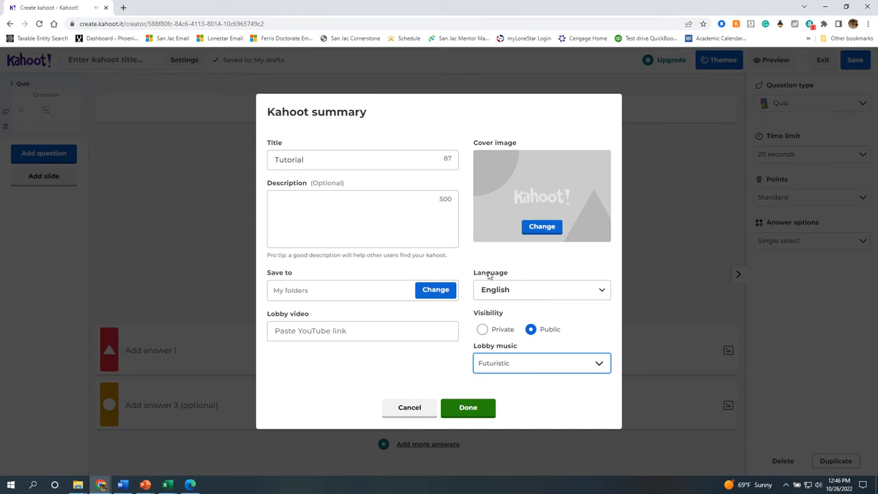
Toggle visibility back to Public, browse cover images without choosing one, and cancel the summary.
{"action": "left_click", "coordinate": [483, 330]}
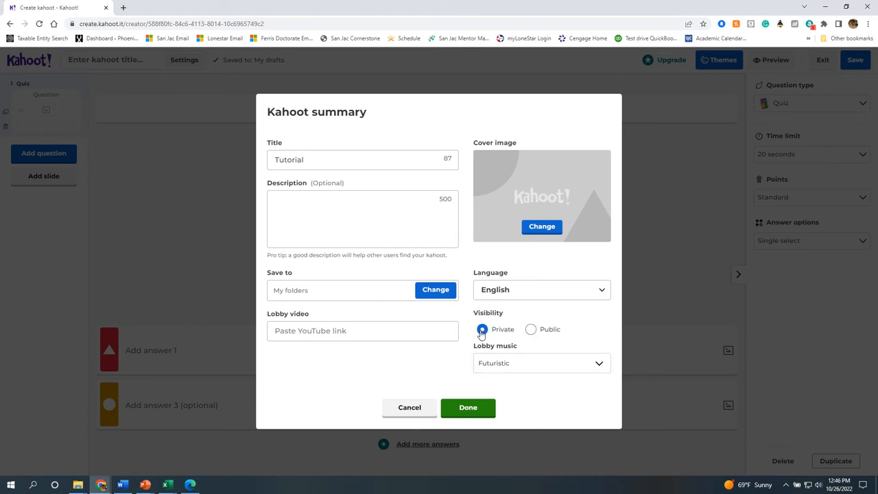
{"action": "left_click", "coordinate": [531, 329]}
{"action": "left_click", "coordinate": [546, 235]}
{"action": "left_click", "coordinate": [542, 227]}
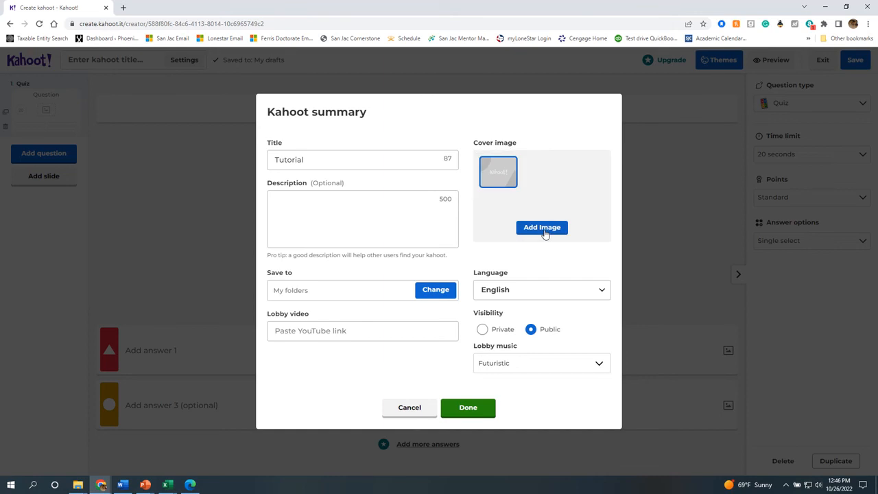
{"action": "left_click", "coordinate": [543, 230]}
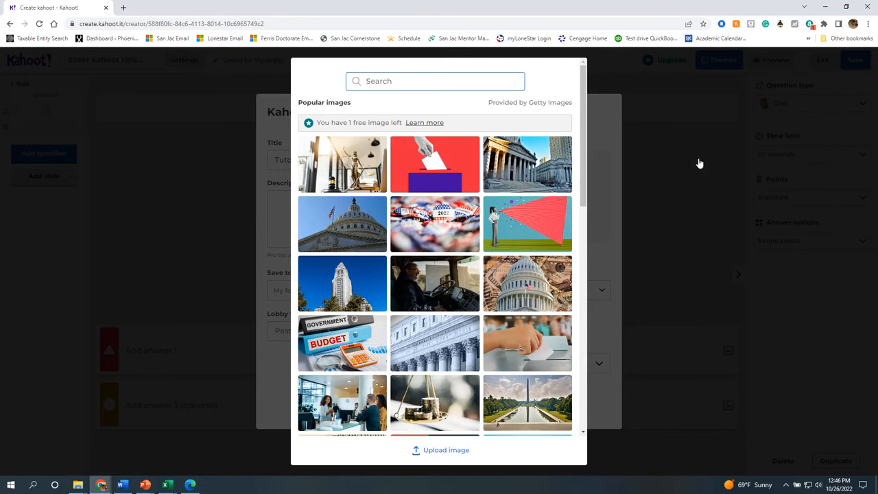
{"action": "left_click", "coordinate": [699, 164]}
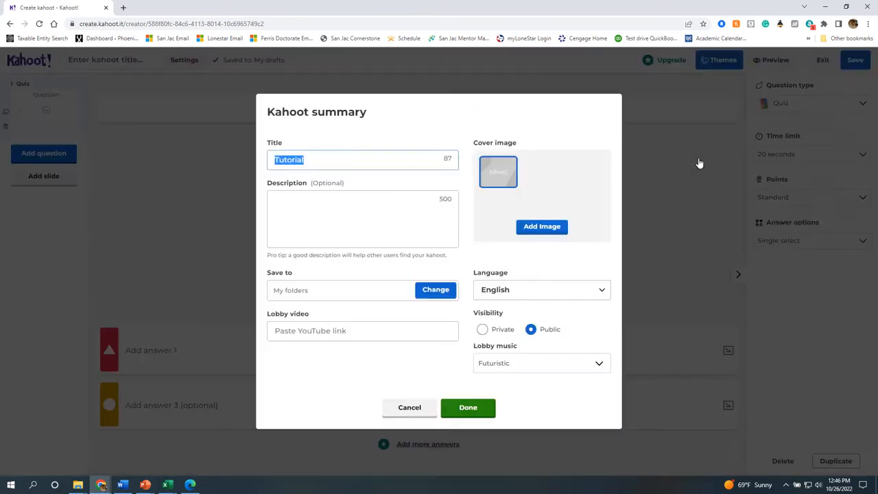
{"action": "left_click", "coordinate": [417, 414]}
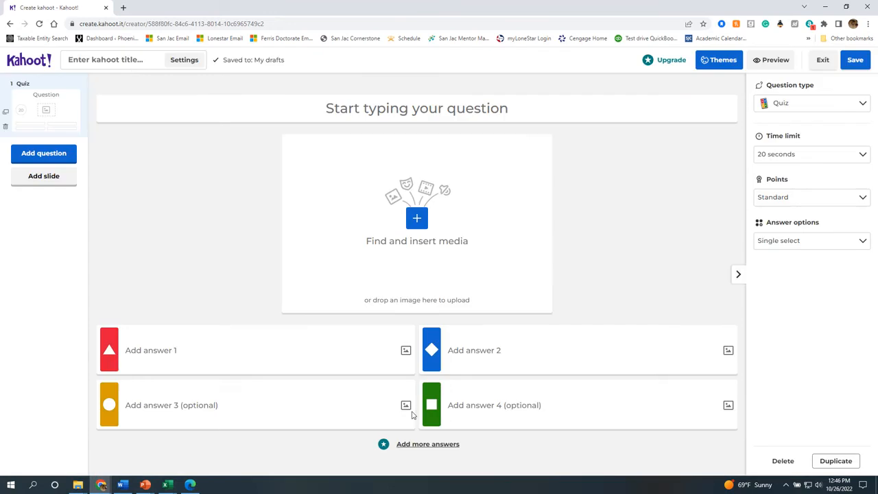
Title the kahoot 'Tutorial', set Futuristic lobby music, and save the summary settings.
{"action": "left_click", "coordinate": [131, 66]}
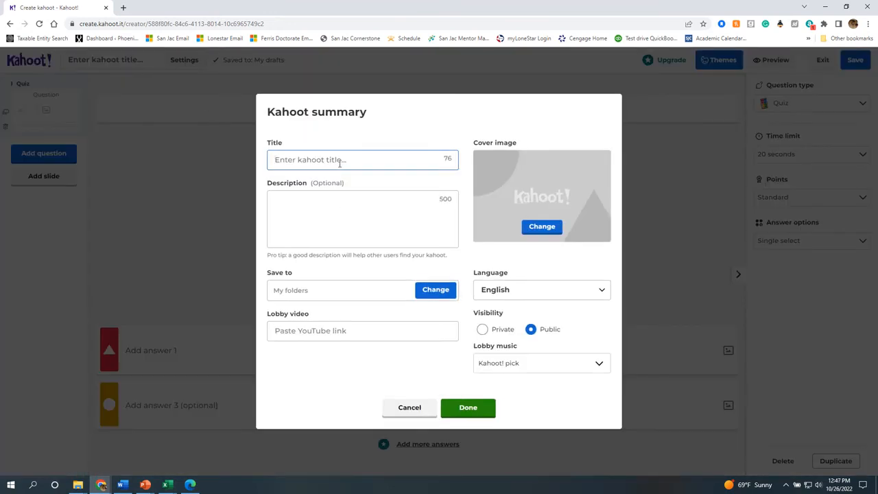
{"action": "type", "text": "Tur"}
{"action": "left_click", "coordinate": [545, 364]}
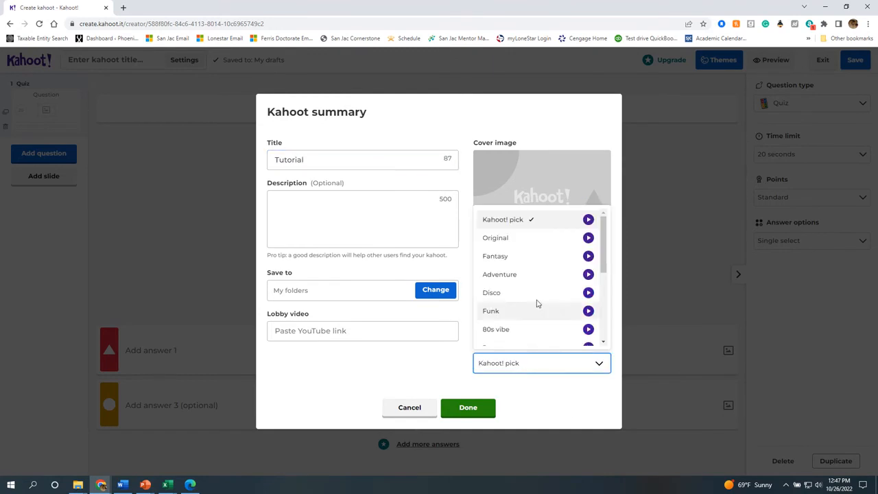
{"action": "scroll", "coordinate": [537, 301], "scroll_direction": "down", "scroll_amount": 3}
{"action": "left_click", "coordinate": [520, 283]}
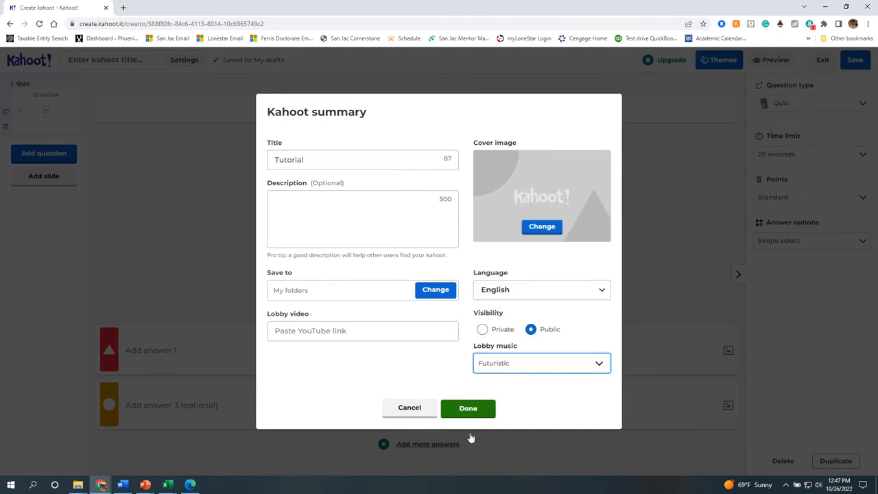
{"action": "left_click", "coordinate": [477, 410]}
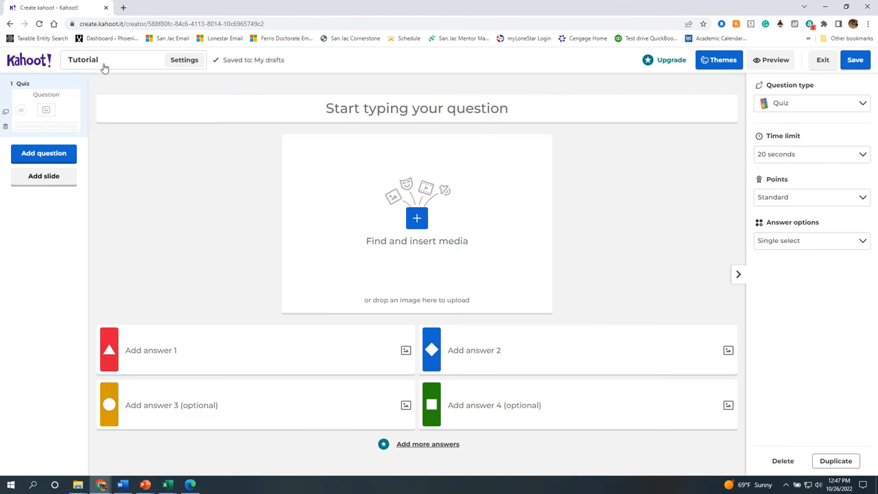
{"action": "left_click", "coordinate": [173, 64]}
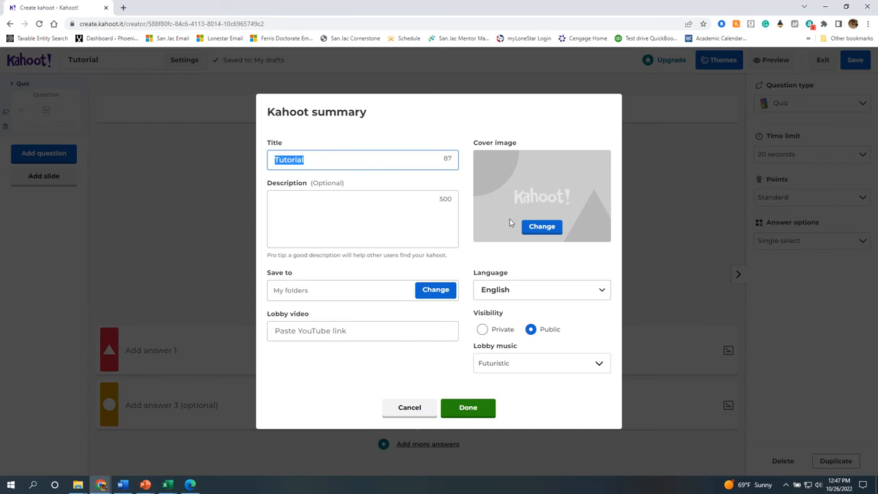
{"action": "left_click", "coordinate": [477, 411]}
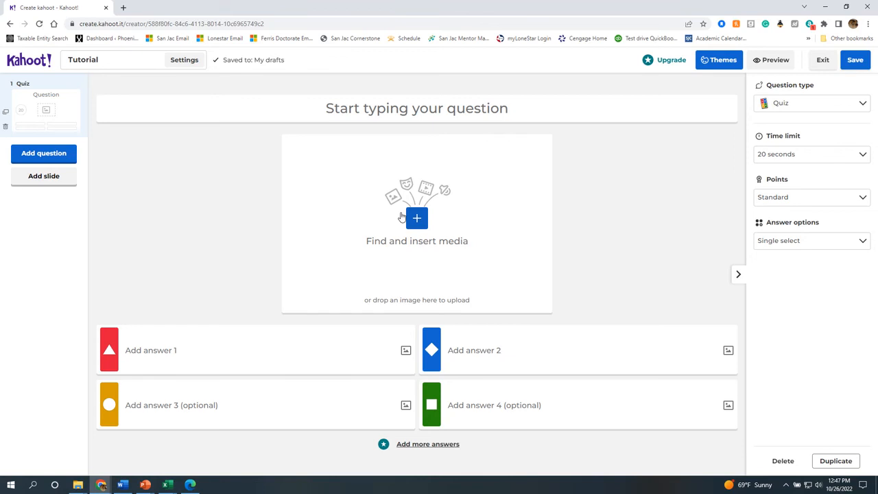
Browse the question's media library: Getty images, trending GIFs, and GIF stickers.
{"action": "left_click", "coordinate": [415, 219]}
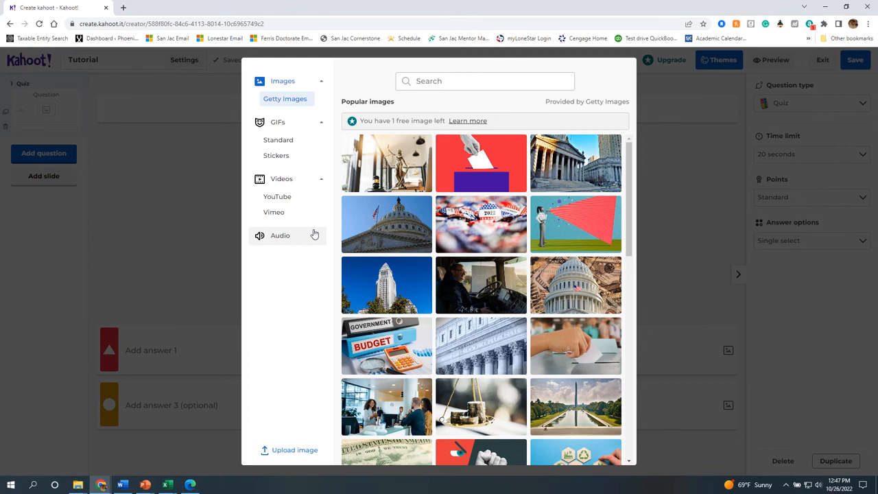
{"action": "left_click", "coordinate": [268, 141]}
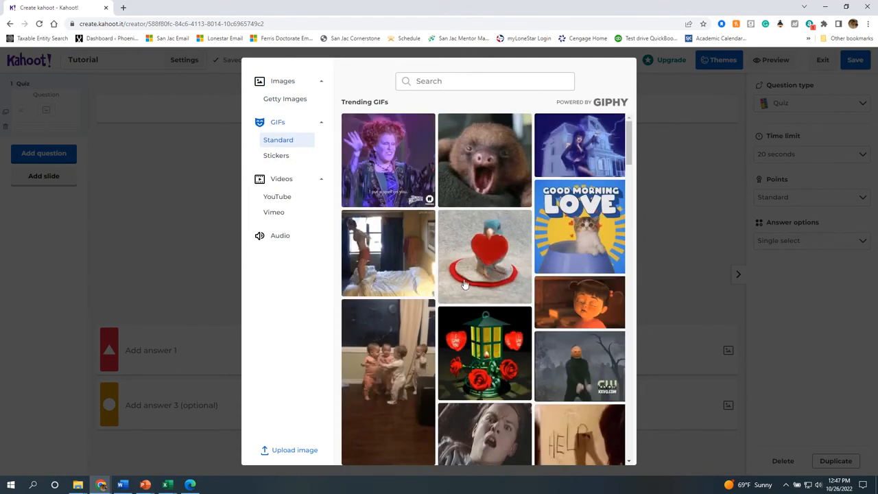
{"action": "left_click", "coordinate": [289, 110]}
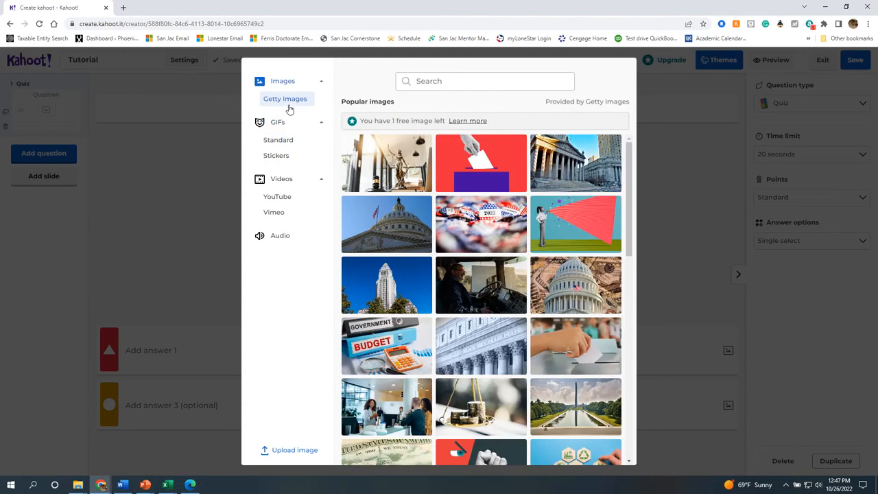
{"action": "left_click", "coordinate": [278, 144]}
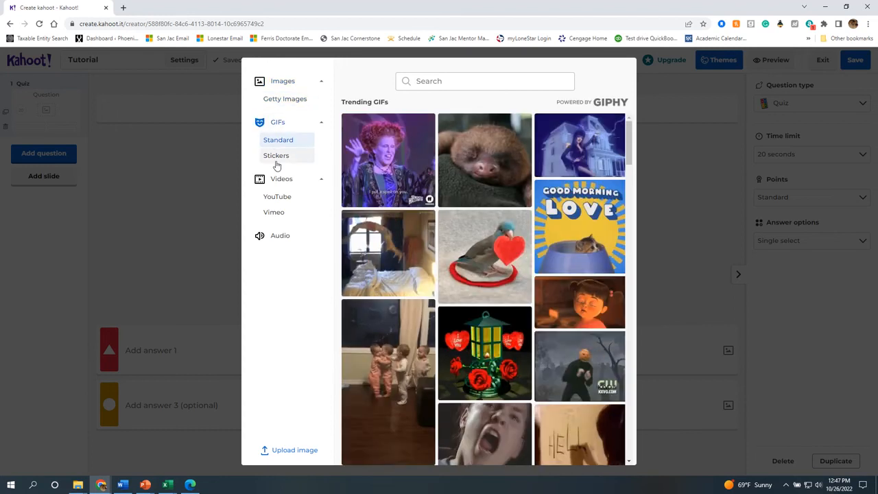
{"action": "left_click", "coordinate": [276, 162]}
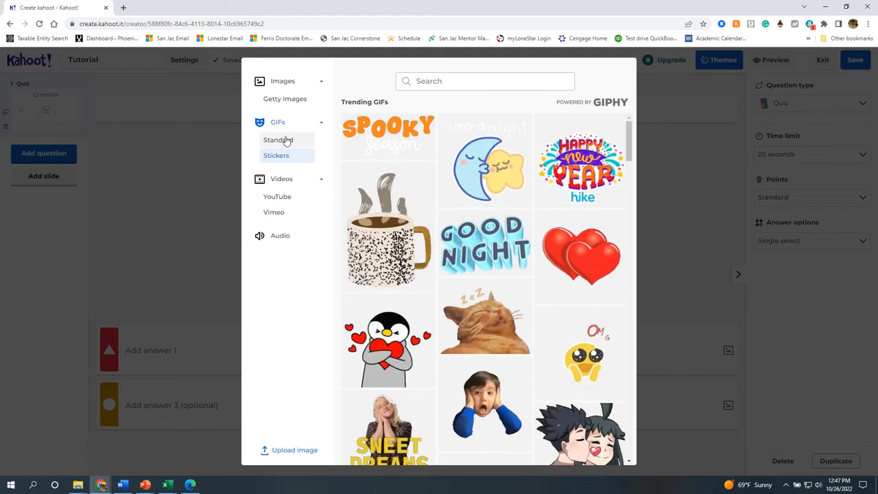
{"action": "scroll", "coordinate": [474, 330], "scroll_direction": "down", "scroll_amount": 5}
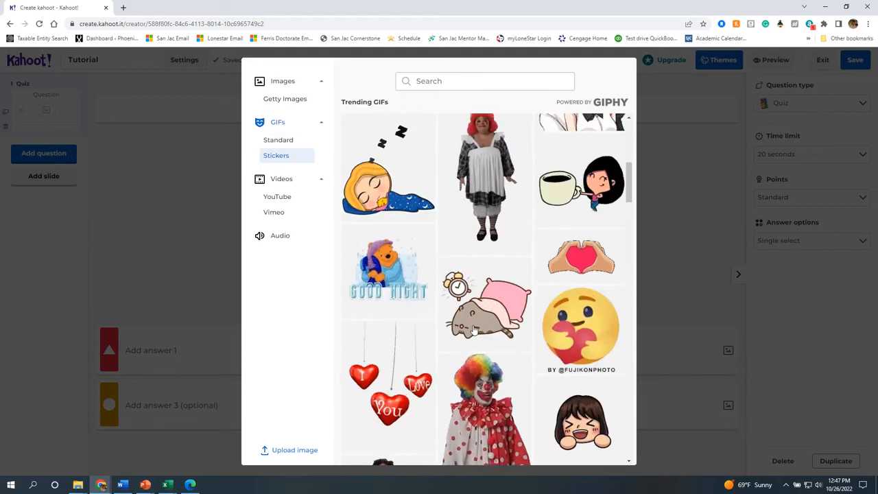
{"action": "scroll", "coordinate": [473, 330], "scroll_direction": "up", "scroll_amount": 3}
{"action": "scroll", "coordinate": [473, 330], "scroll_direction": "up", "scroll_amount": 3}
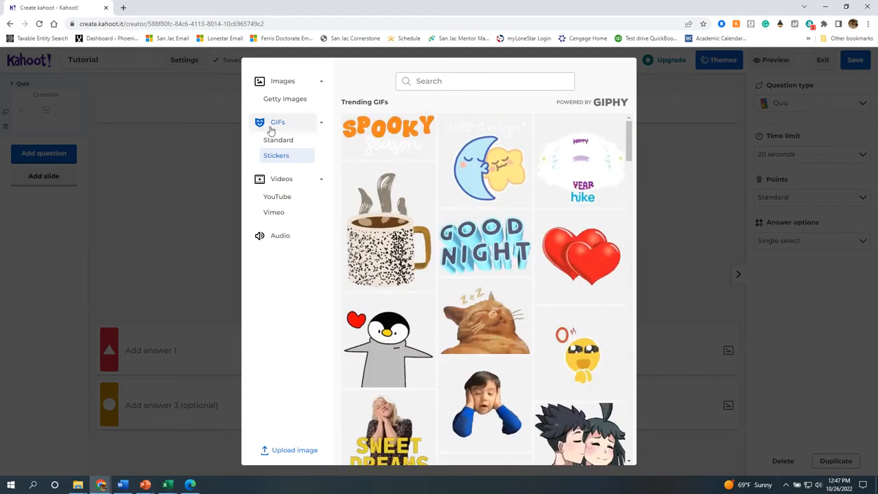
Return to the trending GIFs, then switch to popular YouTube videos.
{"action": "left_click", "coordinate": [275, 140]}
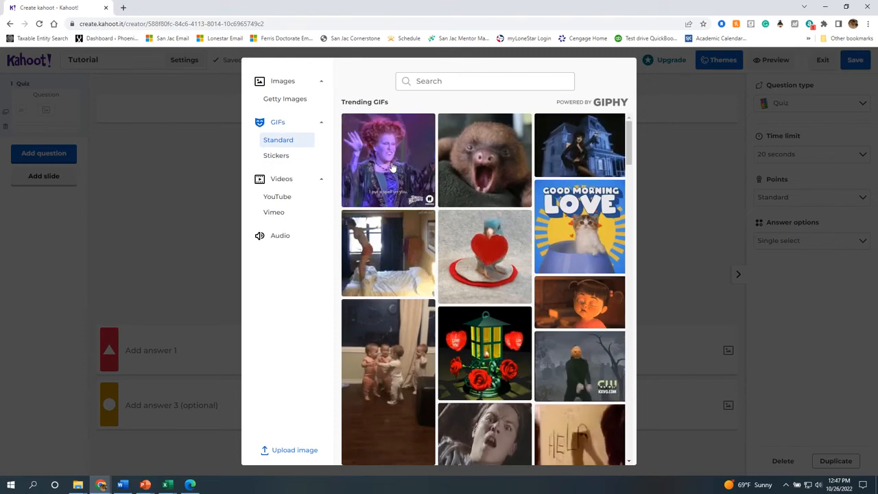
{"action": "scroll", "coordinate": [421, 291], "scroll_direction": "down", "scroll_amount": 8}
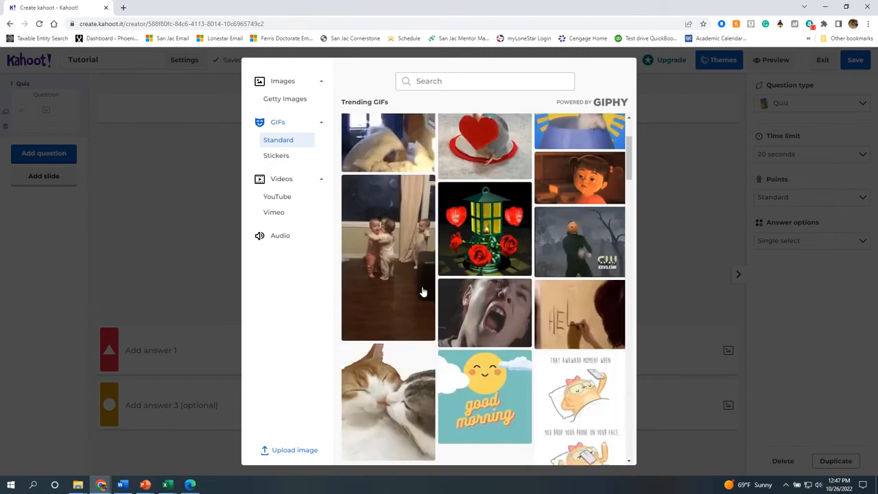
{"action": "scroll", "coordinate": [421, 291], "scroll_direction": "up", "scroll_amount": 8}
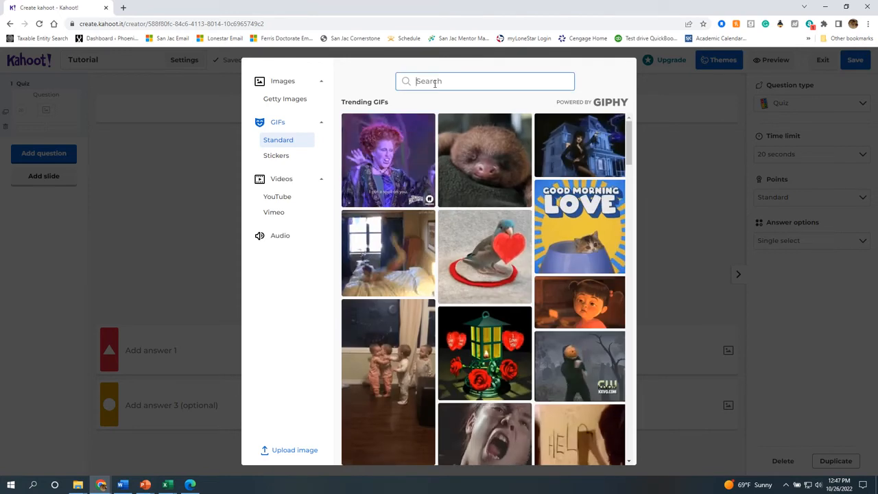
{"action": "left_click", "coordinate": [434, 83]}
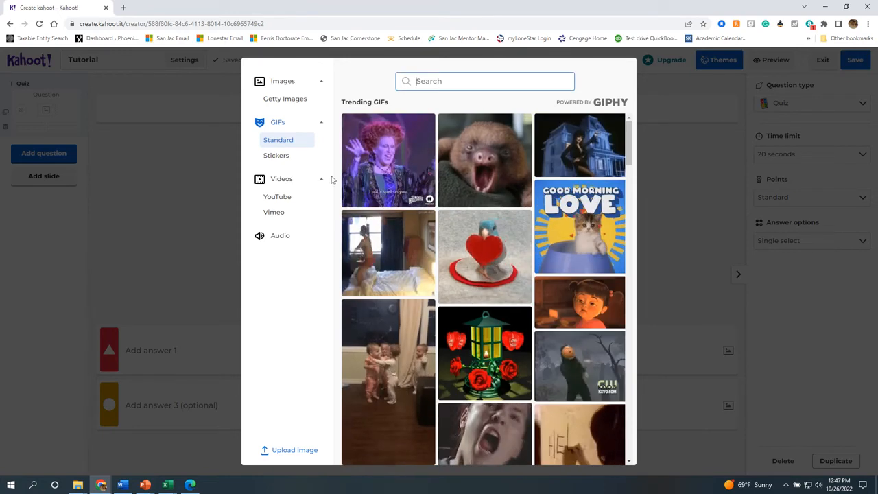
{"action": "left_click", "coordinate": [277, 197]}
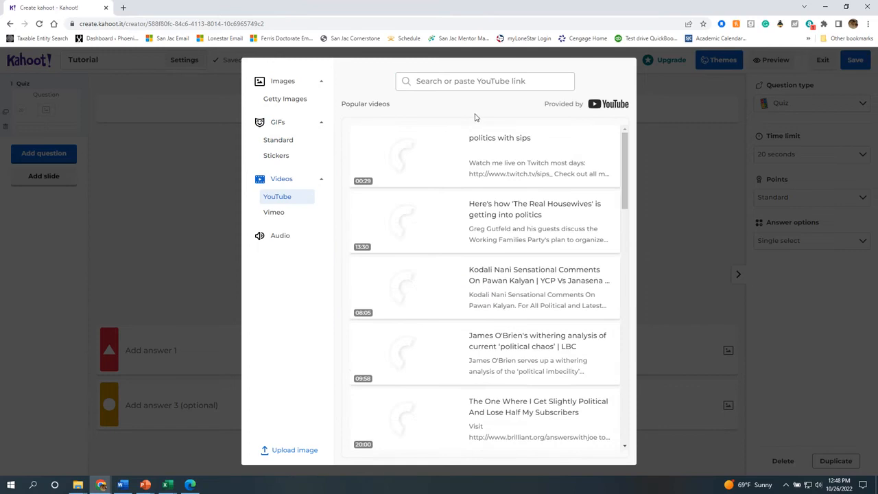
{"action": "left_click", "coordinate": [320, 240]}
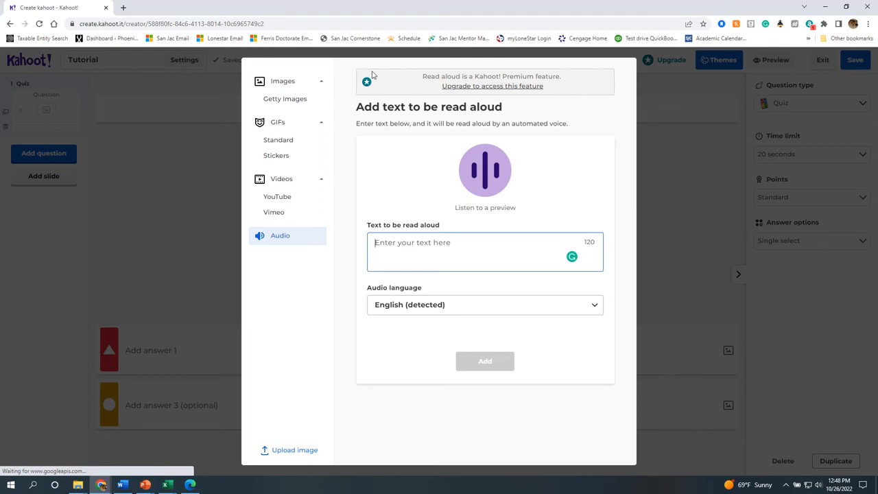
{"action": "left_click", "coordinate": [293, 195]}
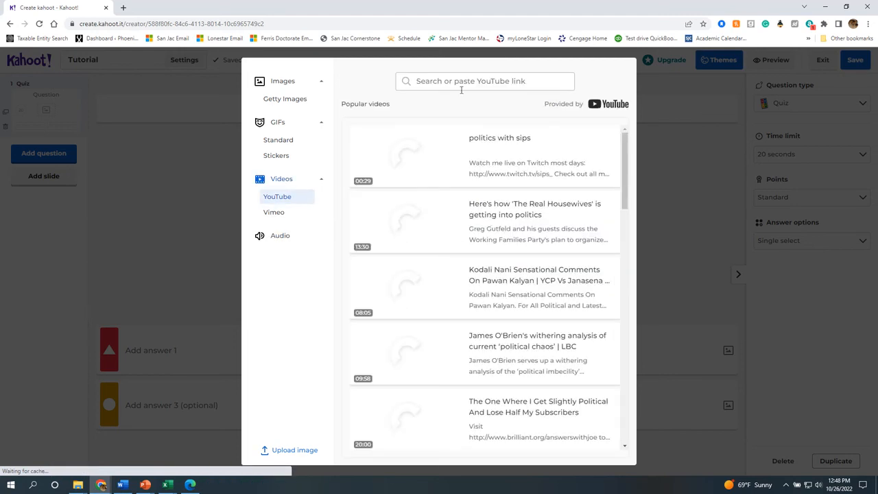
{"action": "left_click", "coordinate": [460, 82]}
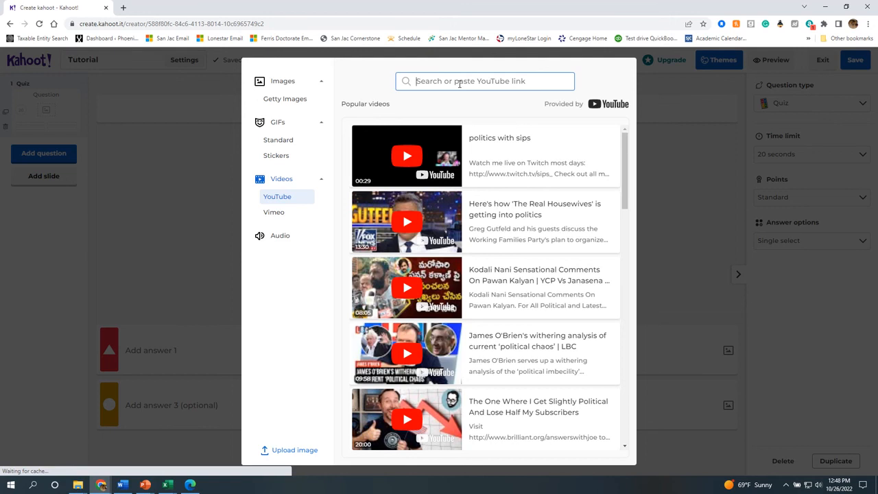
Search YouTube for 'ham' and select the Hamilton video 'Aaron Burr, Sir / My Shot'.
{"action": "type", "text": "hamilton"}
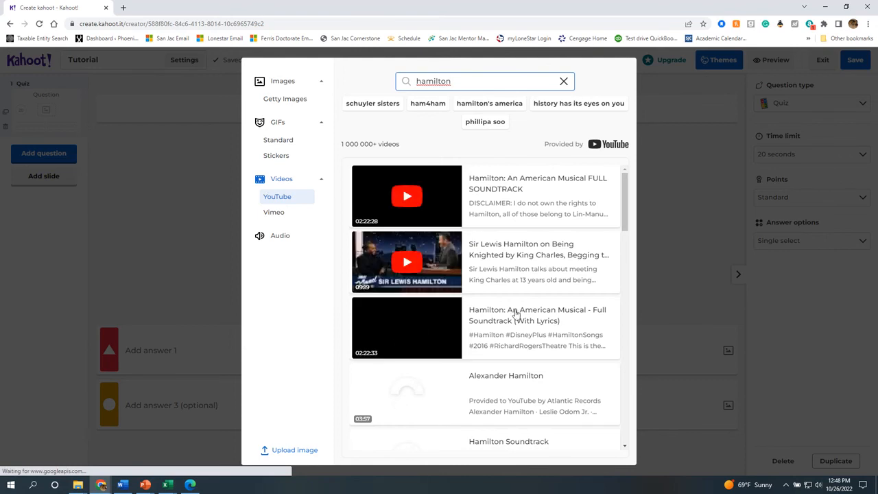
{"action": "scroll", "coordinate": [447, 274], "scroll_direction": "down", "scroll_amount": 1}
{"action": "scroll", "coordinate": [506, 270], "scroll_direction": "down", "scroll_amount": 2}
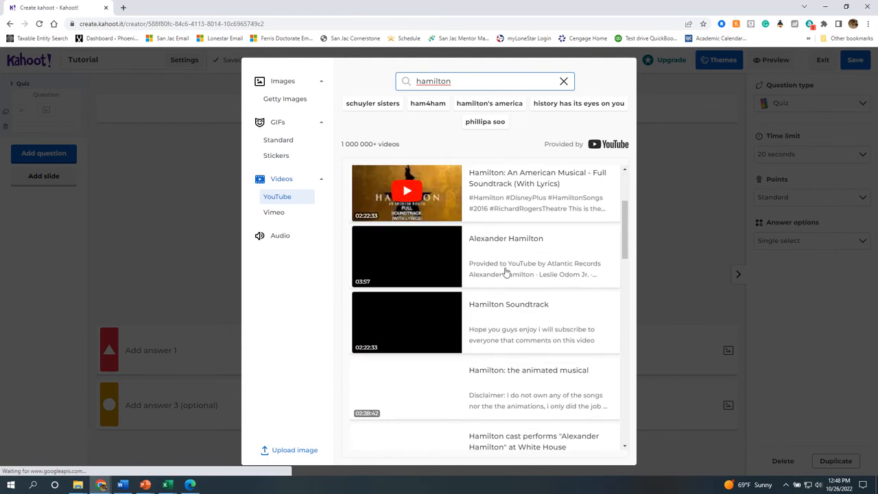
{"action": "scroll", "coordinate": [506, 272], "scroll_direction": "up", "scroll_amount": 1}
{"action": "scroll", "coordinate": [505, 272], "scroll_direction": "down", "scroll_amount": 4}
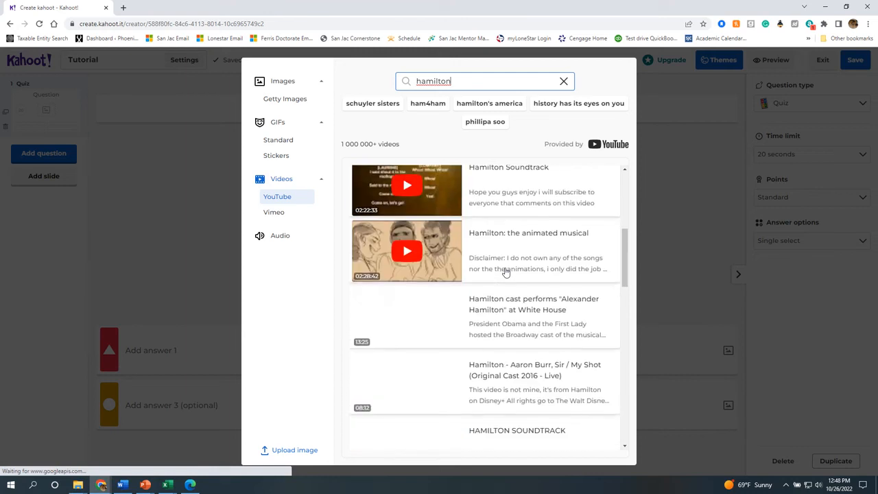
{"action": "scroll", "coordinate": [505, 272], "scroll_direction": "up", "scroll_amount": 4}
{"action": "scroll", "coordinate": [506, 272], "scroll_direction": "down", "scroll_amount": 4}
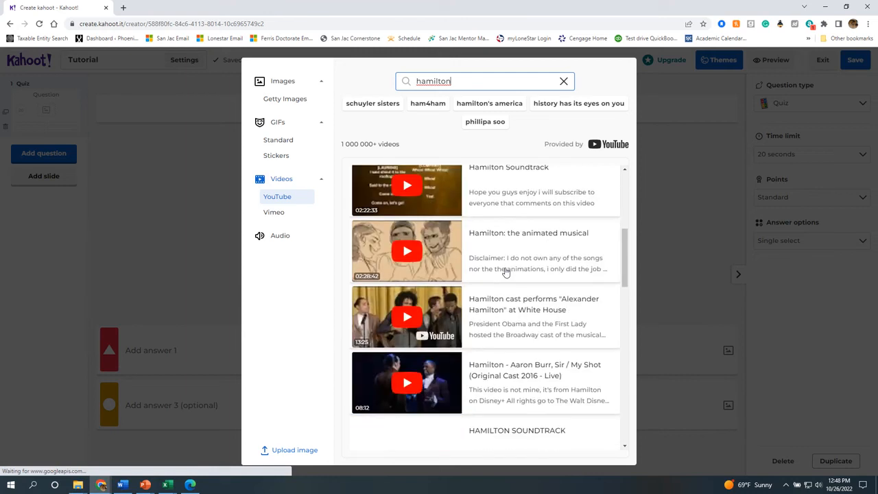
{"action": "scroll", "coordinate": [505, 272], "scroll_direction": "down", "scroll_amount": 2}
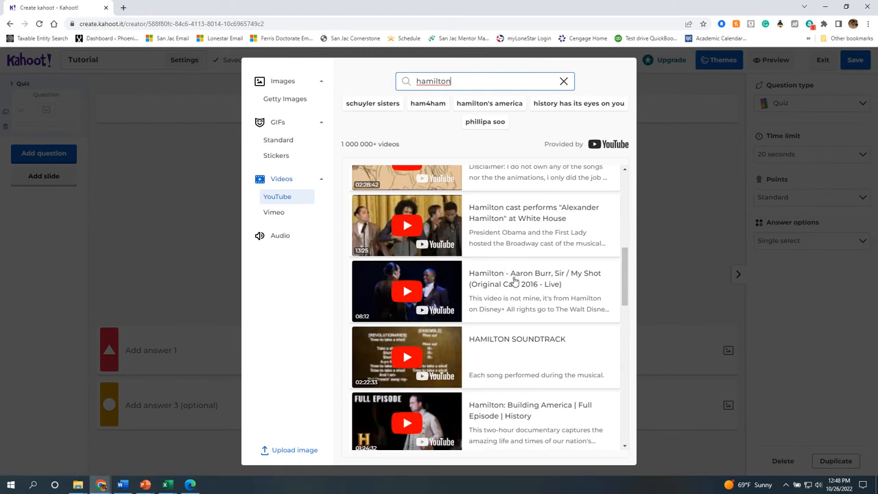
{"action": "left_click", "coordinate": [514, 280]}
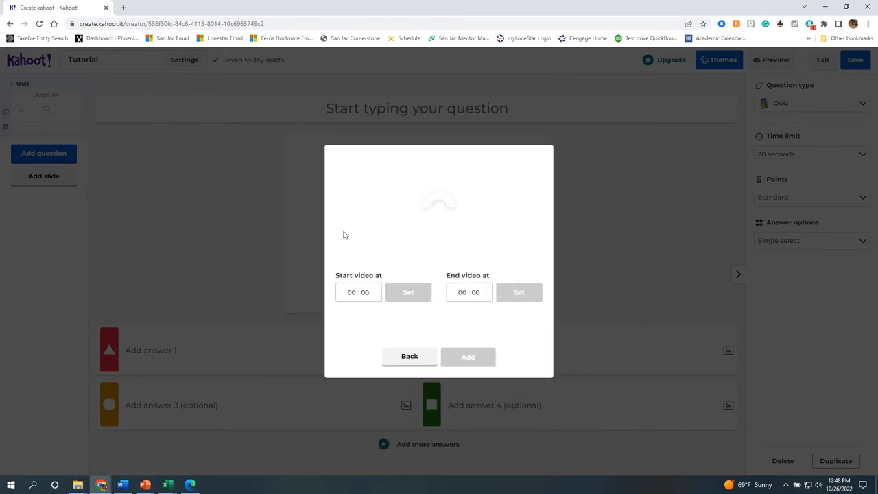
Drop the My Shot clip and load 'Guns and ships - Hamilton', trimmed 00:00 to 00:20.
{"action": "left_click", "coordinate": [409, 356]}
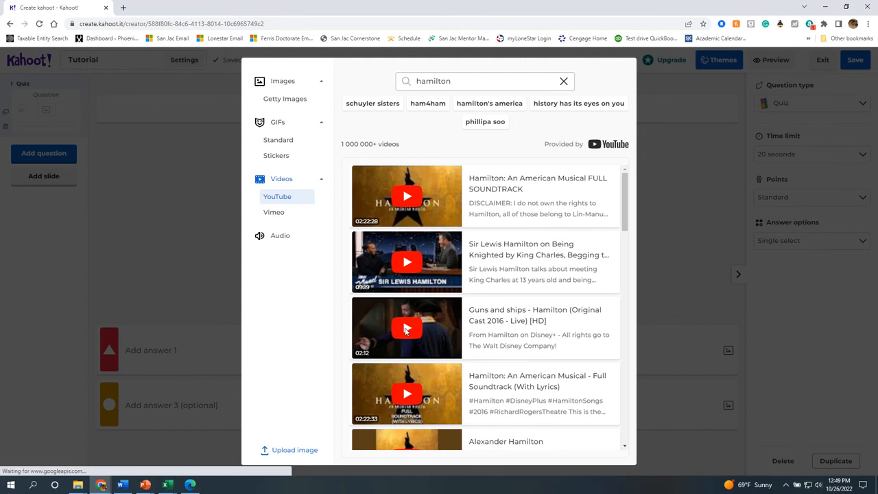
{"action": "left_click", "coordinate": [405, 330]}
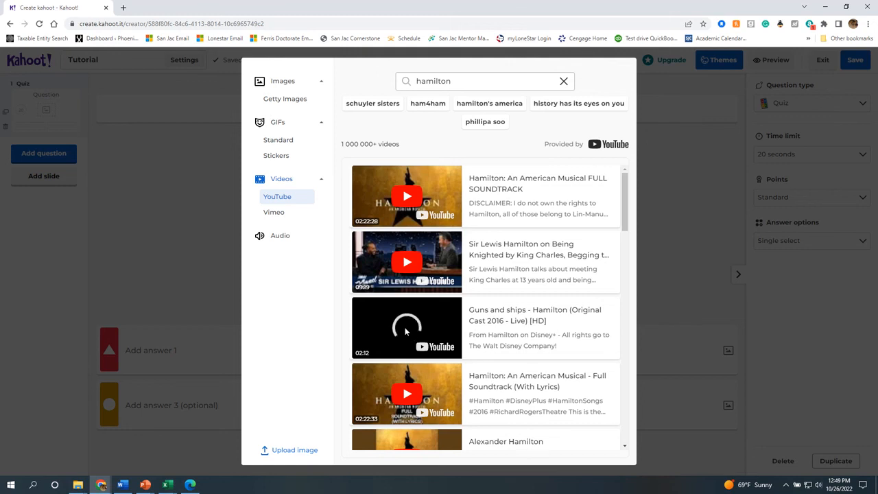
{"action": "left_click", "coordinate": [818, 485]}
{"action": "scroll", "coordinate": [791, 463], "scroll_direction": "down", "scroll_amount": 7}
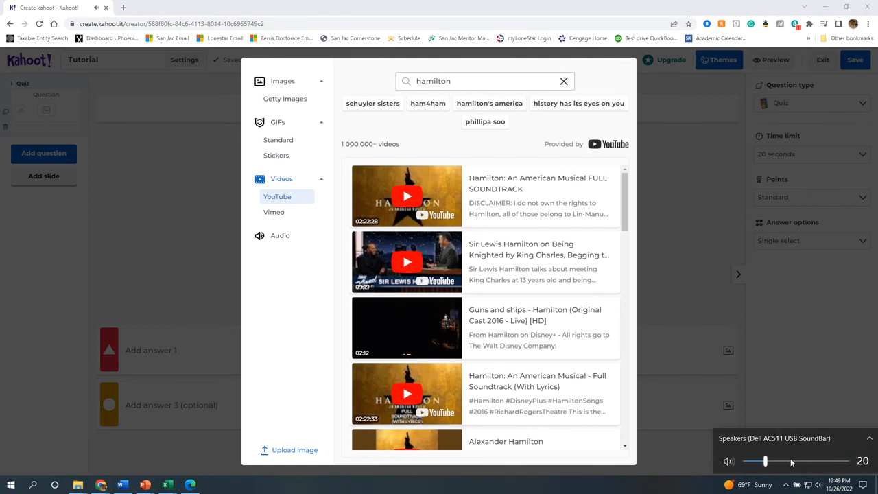
{"action": "left_click", "coordinate": [515, 323]}
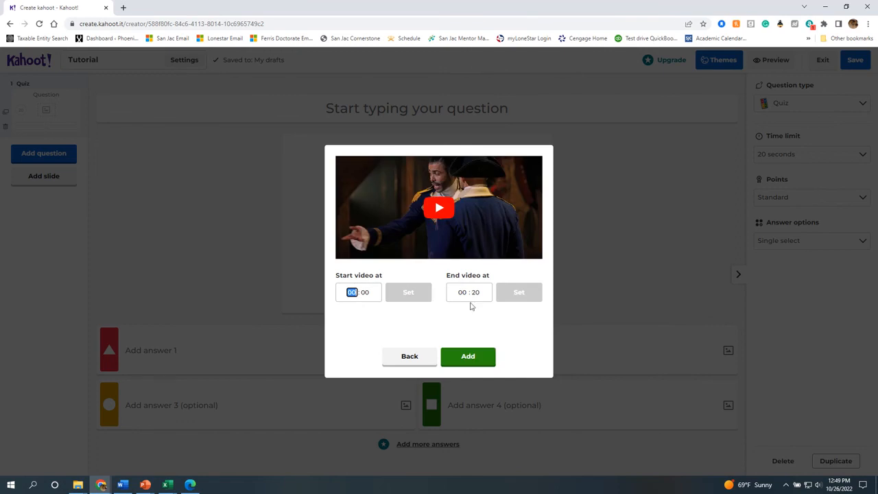
Set the Guns and ships clip to start at 0:32, ending 0:52, and add it to the question.
{"action": "left_click", "coordinate": [436, 213]}
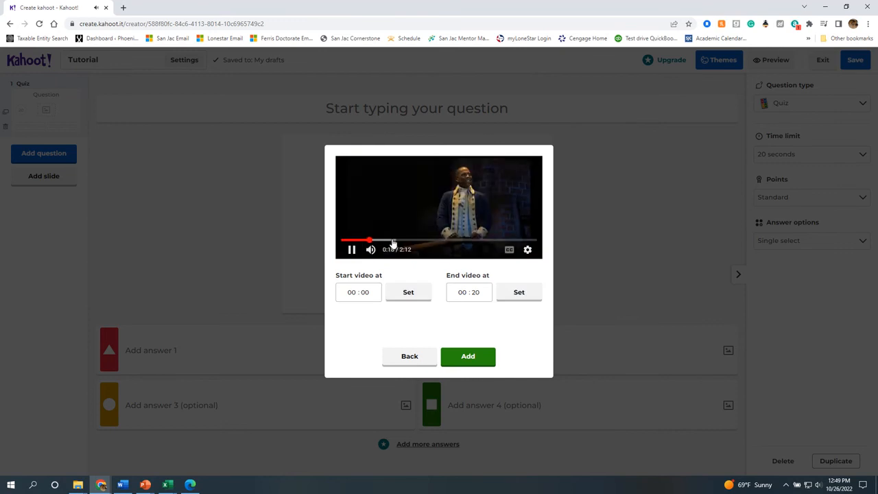
{"action": "left_click", "coordinate": [395, 241]}
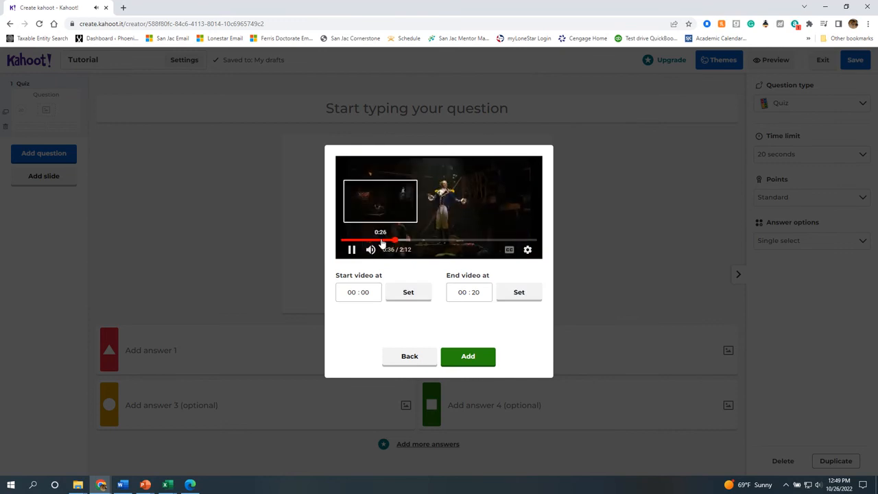
{"action": "left_click", "coordinate": [382, 240]}
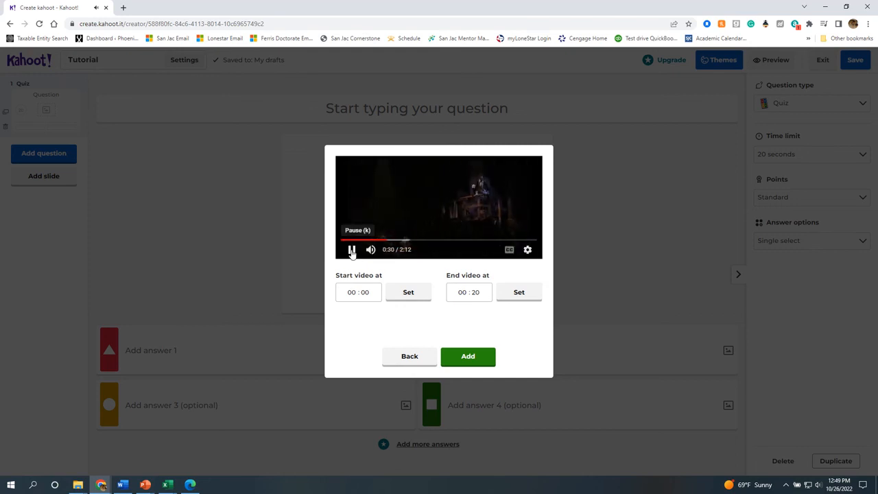
{"action": "left_click", "coordinate": [351, 251]}
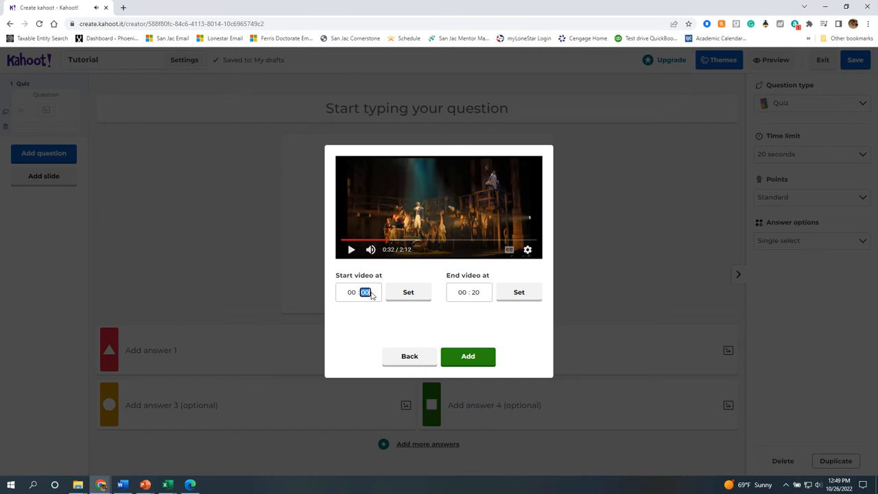
{"action": "type", "text": "32"}
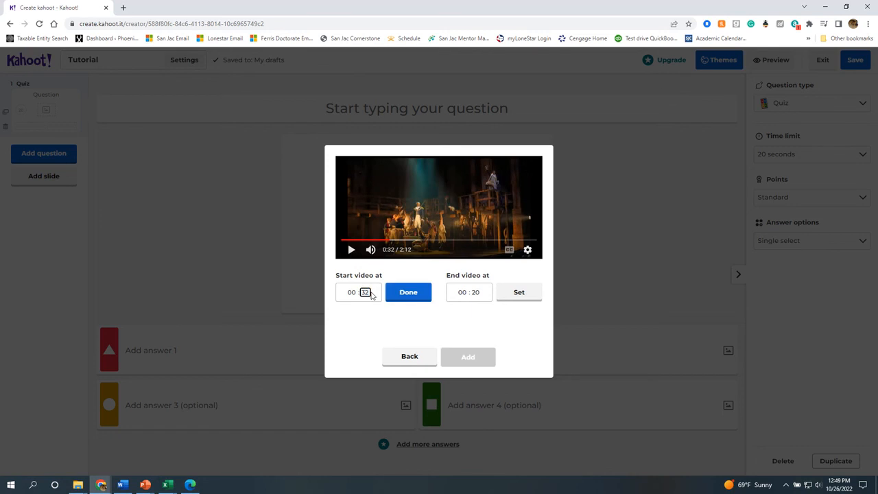
{"action": "left_click", "coordinate": [416, 293]}
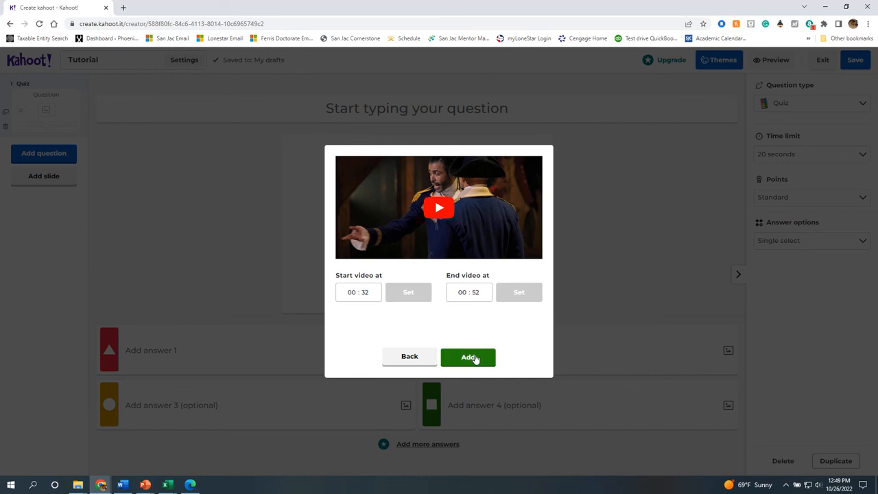
{"action": "left_click", "coordinate": [473, 358]}
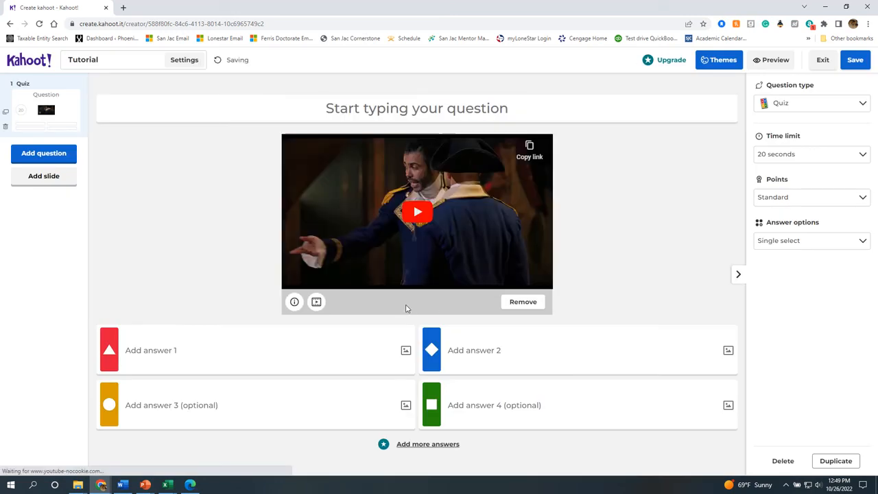
Title the question 'What Musical Is This?' with answers Hamilton and Guns & Ships.
{"action": "left_click", "coordinate": [203, 355]}
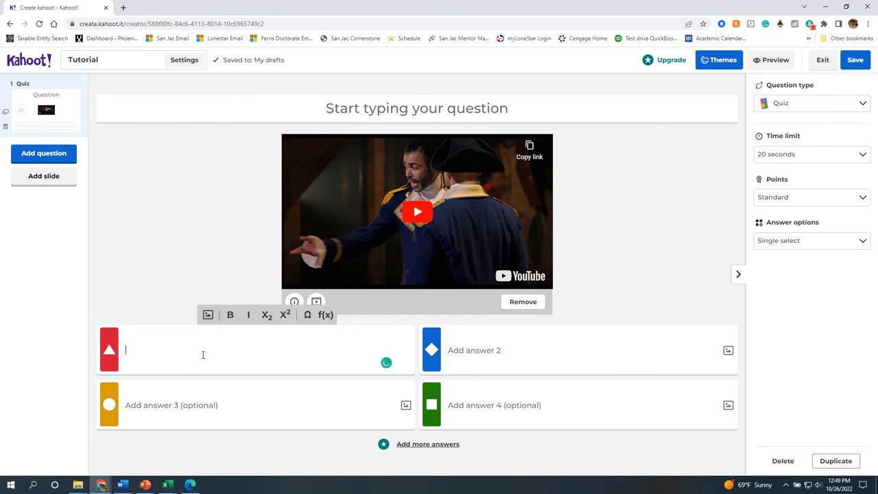
{"action": "left_click", "coordinate": [373, 110]}
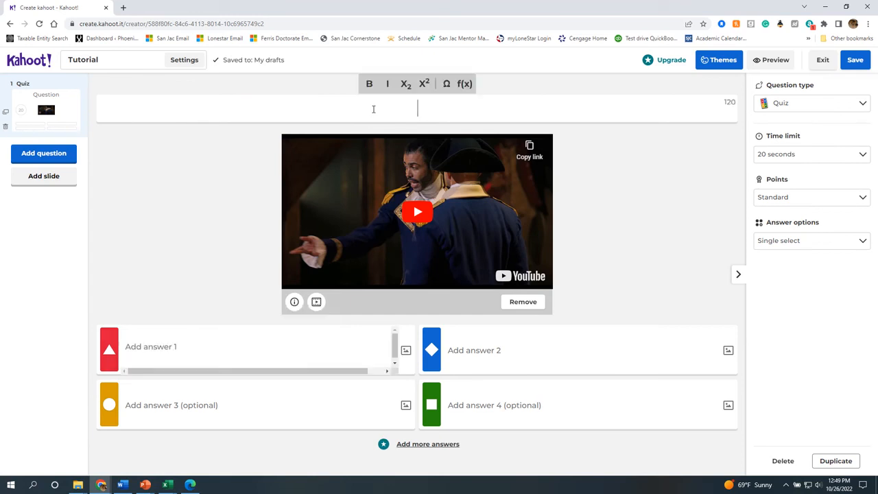
{"action": "type", "text": "What "}
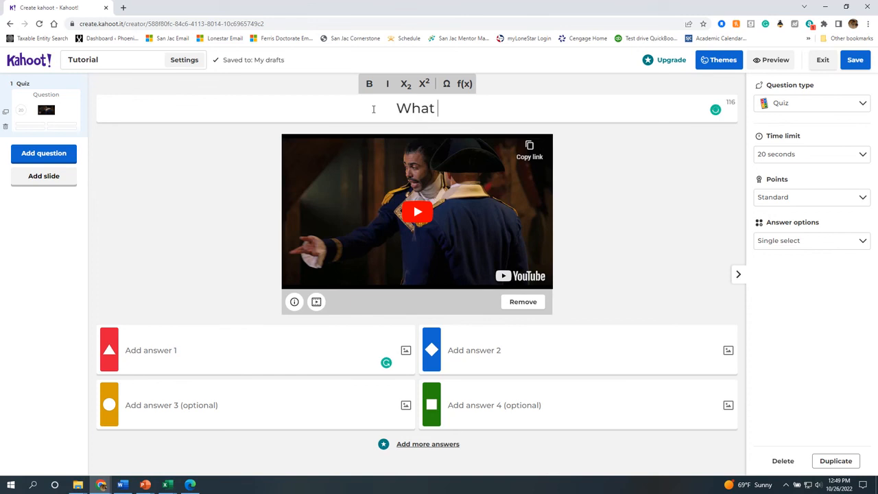
{"action": "type", "text": " Musical"}
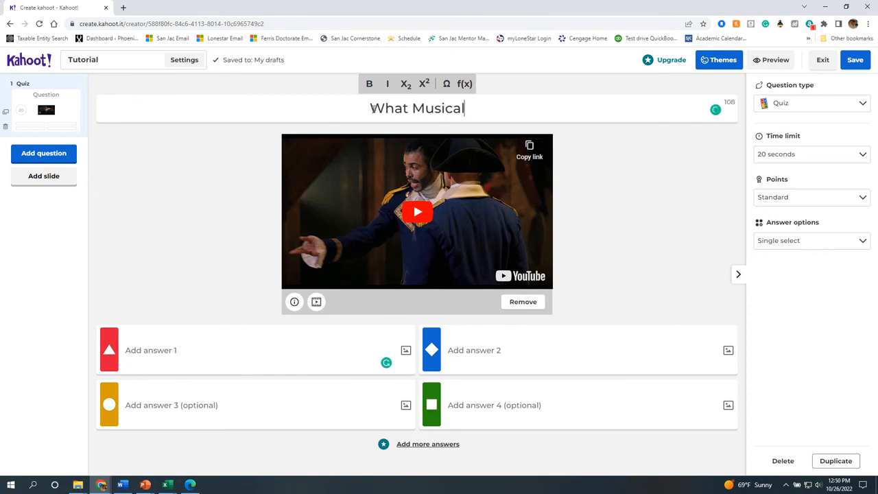
{"action": "type", "text": " Is This?"}
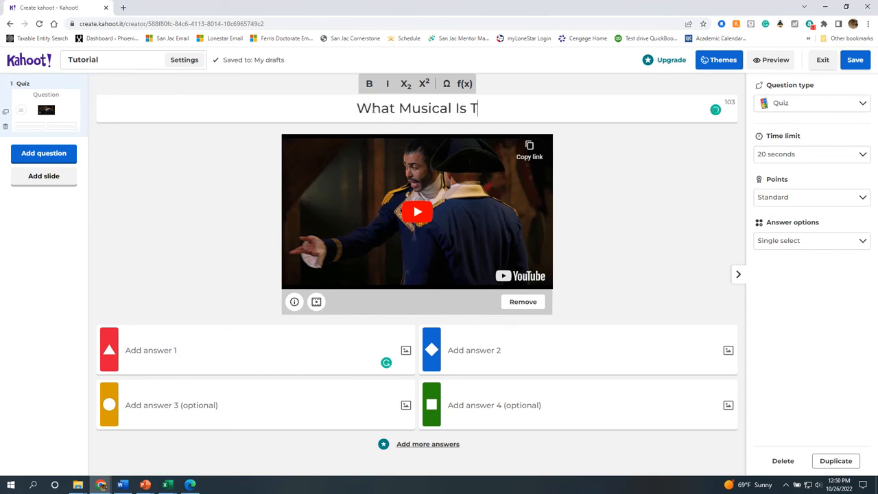
{"action": "left_click", "coordinate": [195, 350]}
{"action": "type", "text": "Hamilton"}
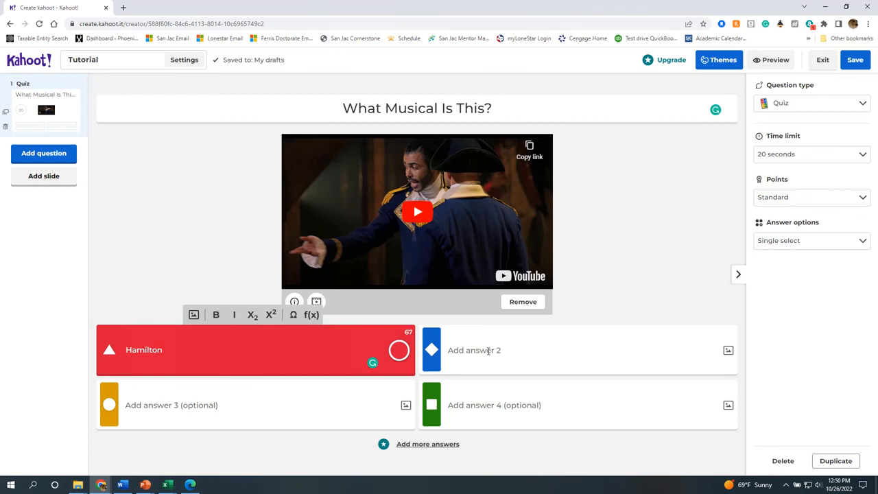
{"action": "left_click", "coordinate": [488, 350]}
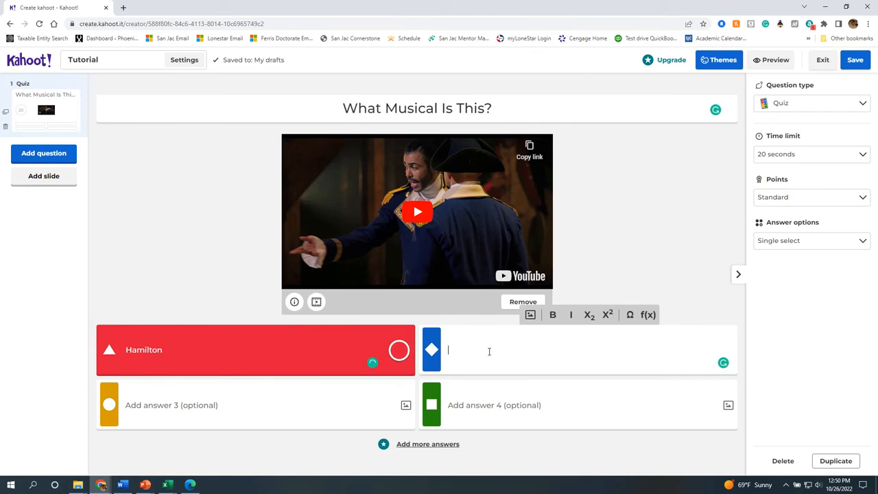
{"action": "type", "text": "Gun"}
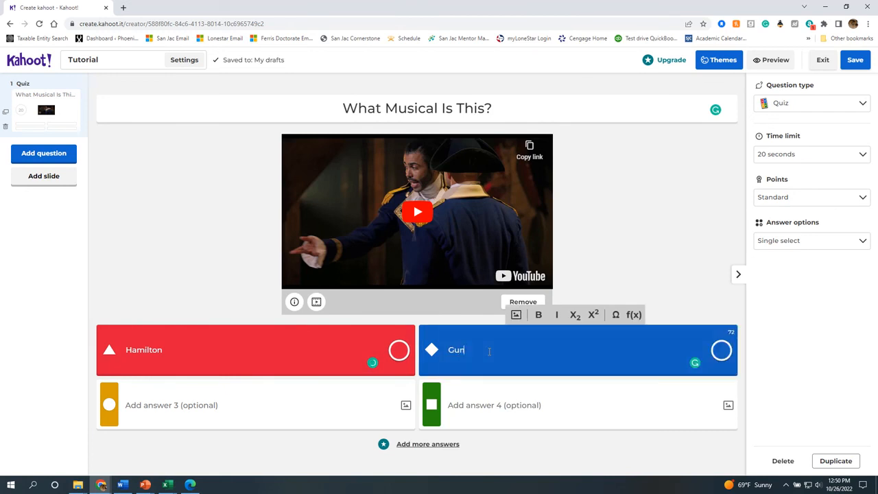
{"action": "type", "text": "s & Ships"}
Enter 'America' as the third answer, replacing the misspelled attempts.
{"action": "left_click", "coordinate": [238, 403]}
{"action": "type", "text": "Lafete"}
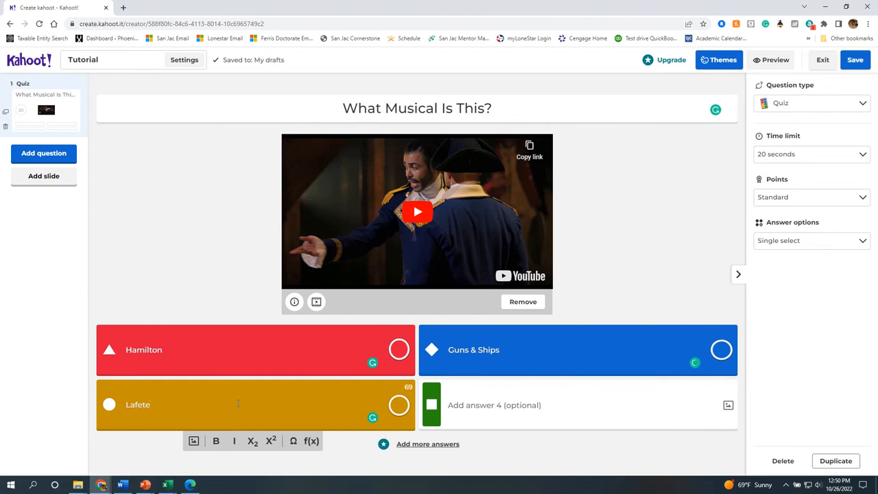
{"action": "key", "text": "BackSpace"}
{"action": "type", "text": "yet"}
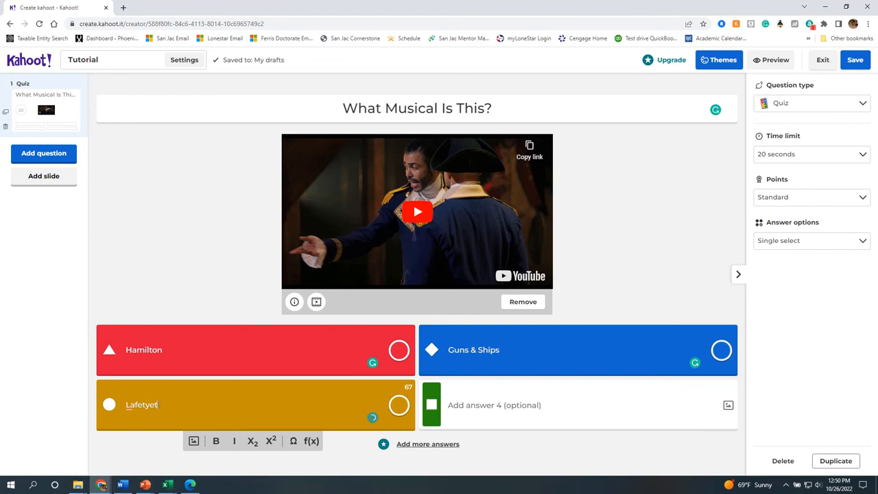
{"action": "mouse_move", "coordinate": [144, 406]}
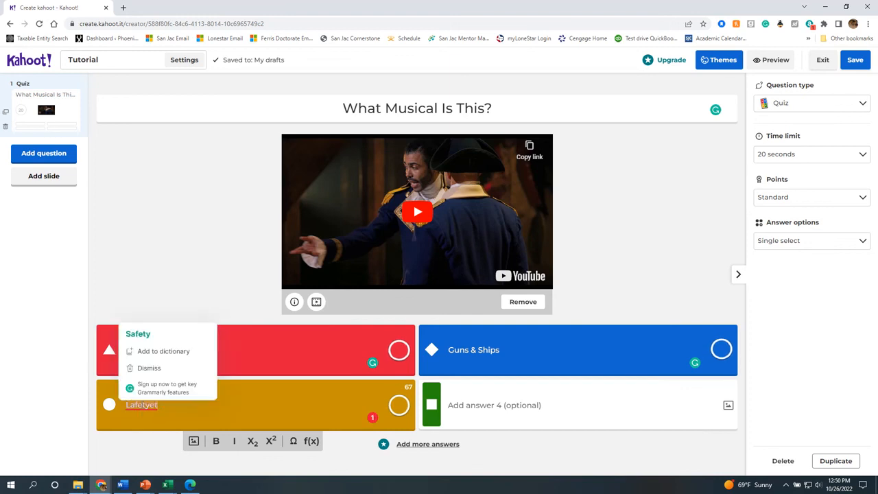
{"action": "left_click_drag", "start_coordinate": [158, 405], "coordinate": [128, 405]}
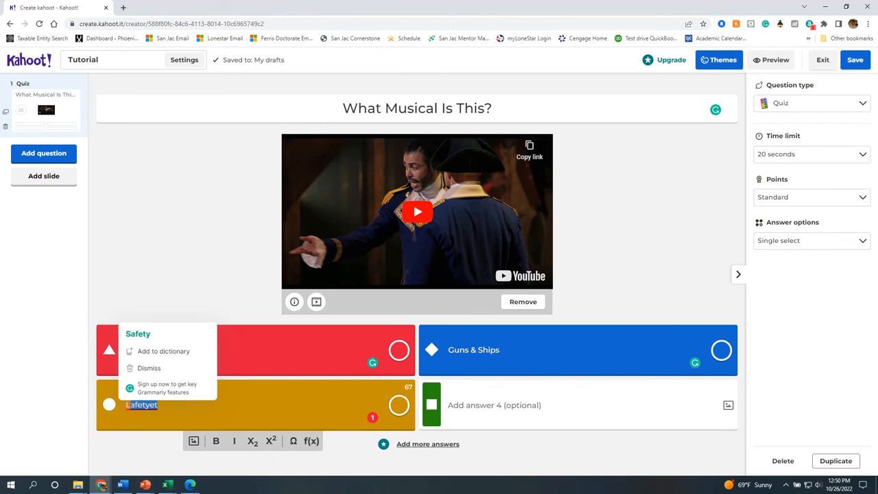
{"action": "type", "text": "iffeyt"}
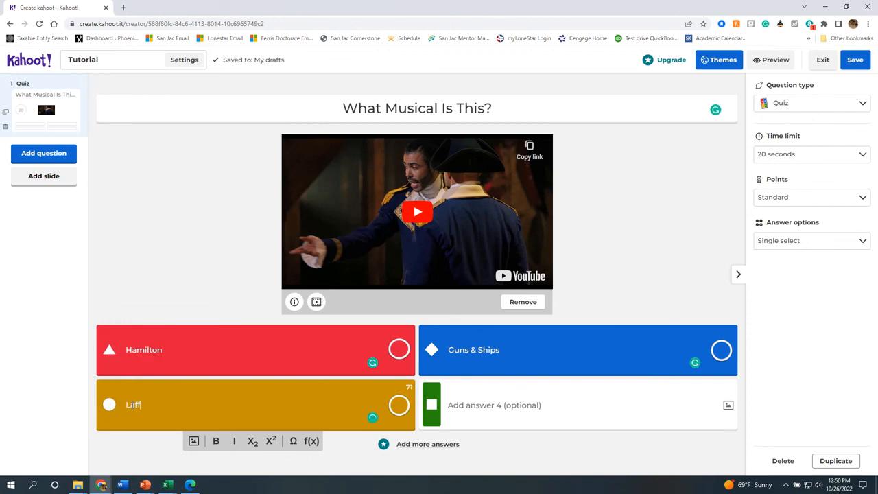
{"action": "key", "text": "BackSpace"}
{"action": "key", "text": "BackSpace"}
{"action": "key", "text": "BackSpace"}
{"action": "key", "text": "BackSpace"}
{"action": "key", "text": "BackSpace"}
{"action": "key", "text": "BackSpace"}
{"action": "key", "text": "BackSpace"}
{"action": "type", "text": "America"}
Enter 'Founder Fathers' as the fourth answer.
{"action": "left_click", "coordinate": [522, 402]}
{"action": "type", "text": "?"}
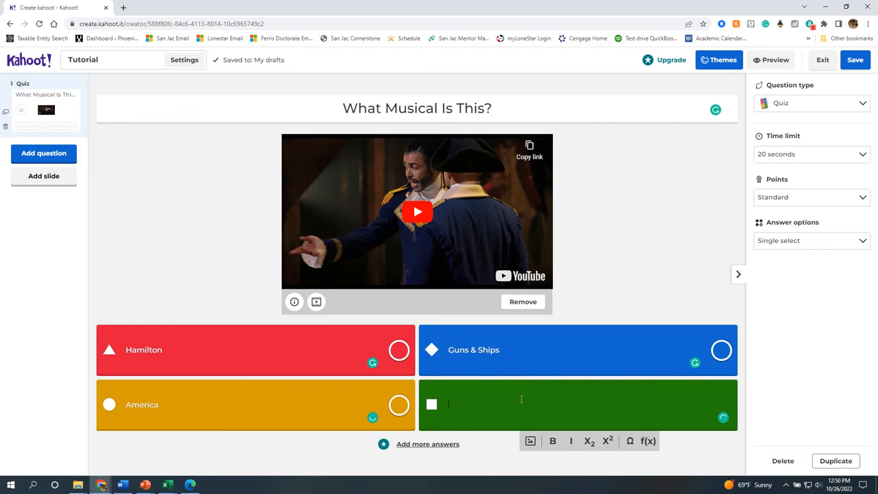
{"action": "key", "text": "BackSpace"}
{"action": "type", "text": "Found"}
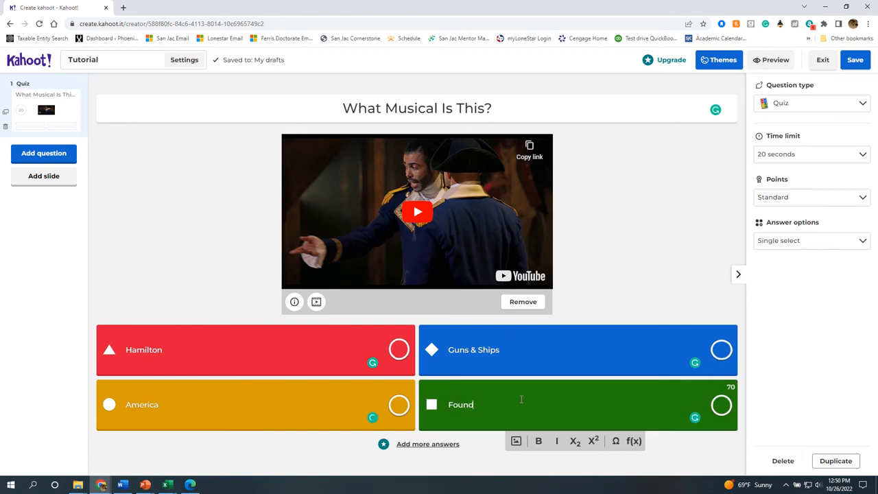
{"action": "type", "text": "er F"}
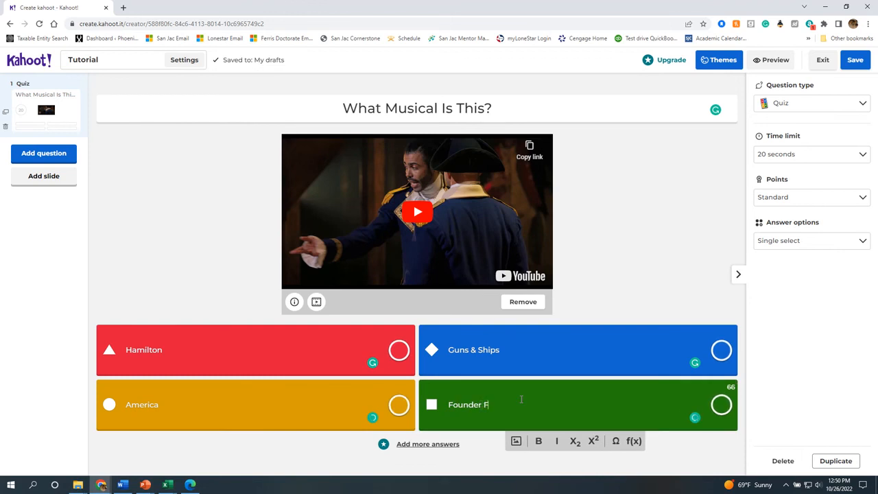
{"action": "type", "text": "ia"}
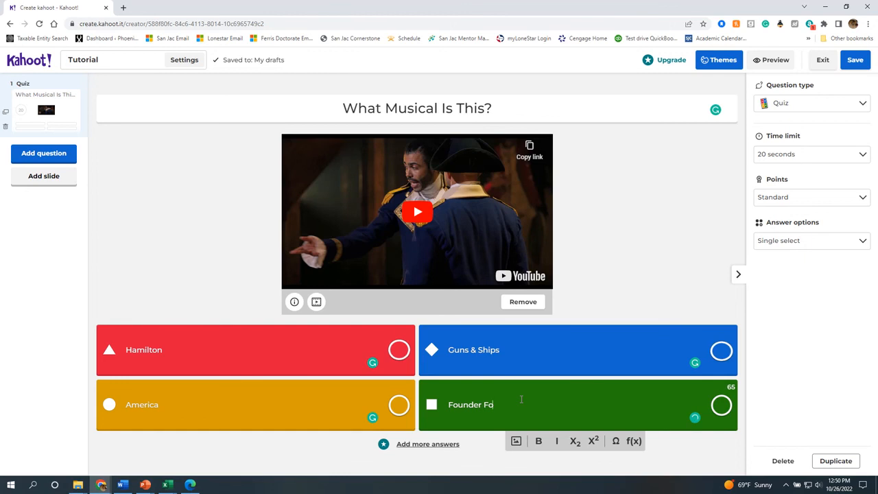
{"action": "key", "text": "BackSpace"}
{"action": "type", "text": "a"}
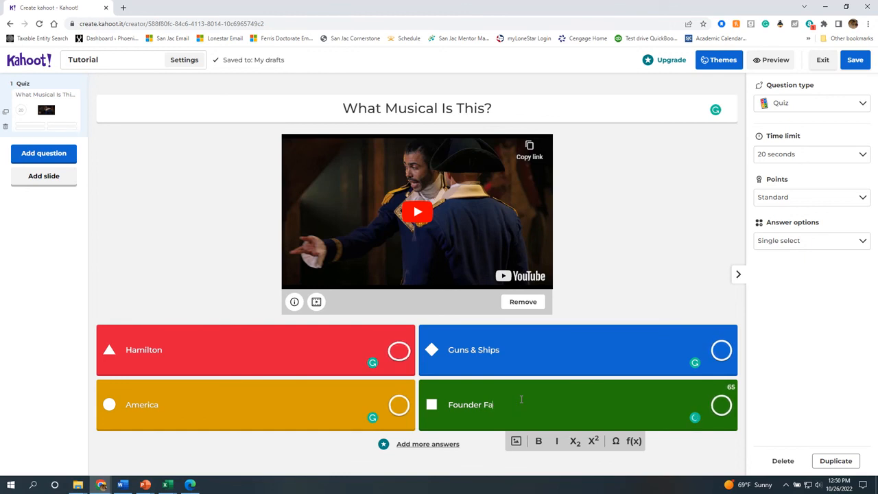
{"action": "type", "text": "rthethers"}
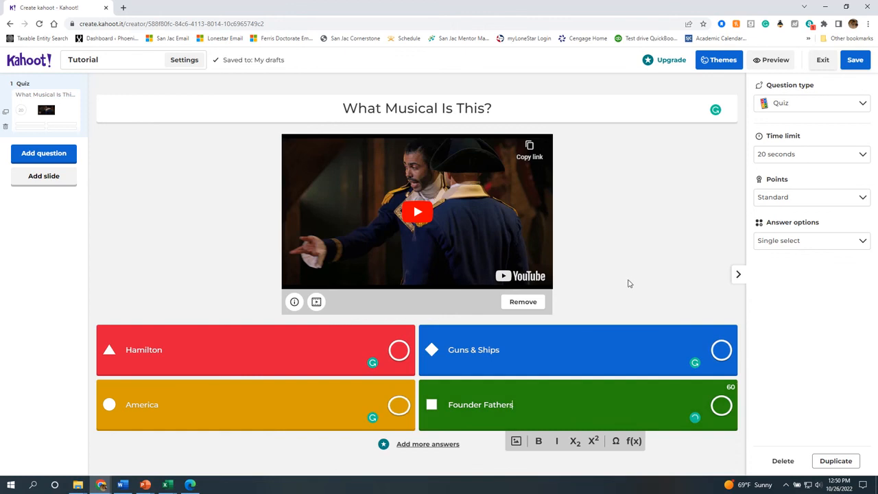
{"action": "left_click", "coordinate": [628, 284]}
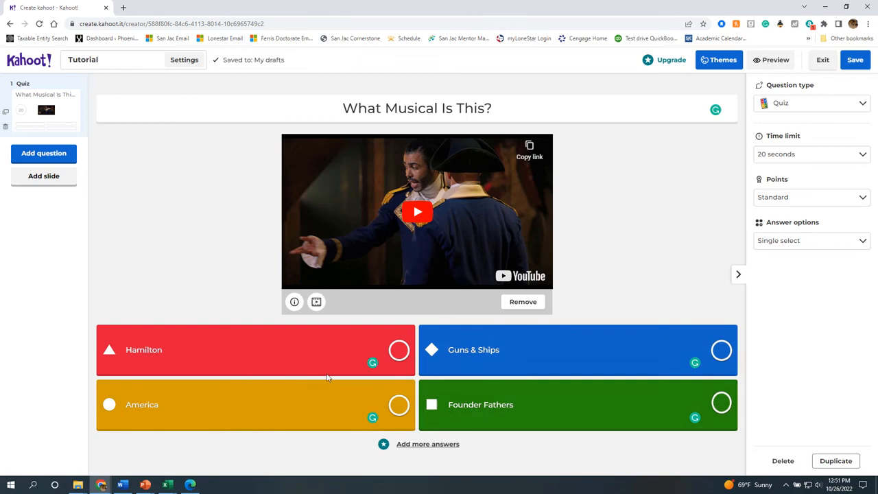
Mark Hamilton as correct and add a second question of type True or false.
{"action": "left_click", "coordinate": [398, 351]}
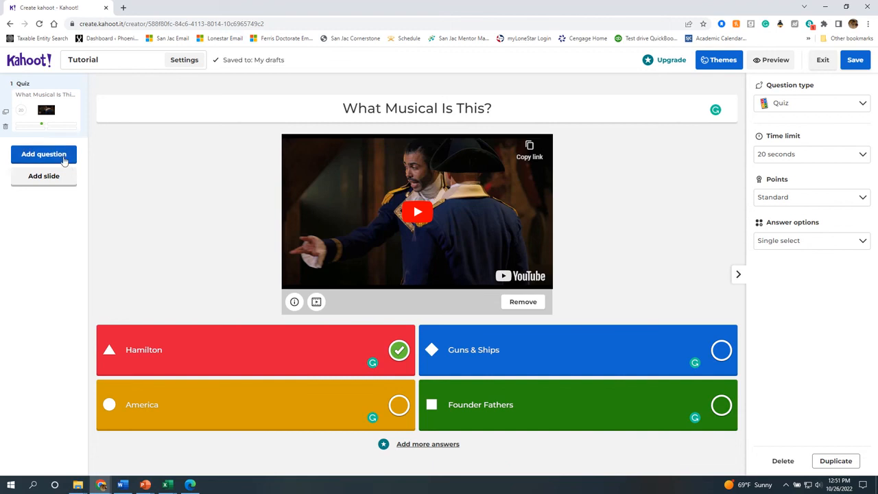
{"action": "left_click", "coordinate": [43, 153]}
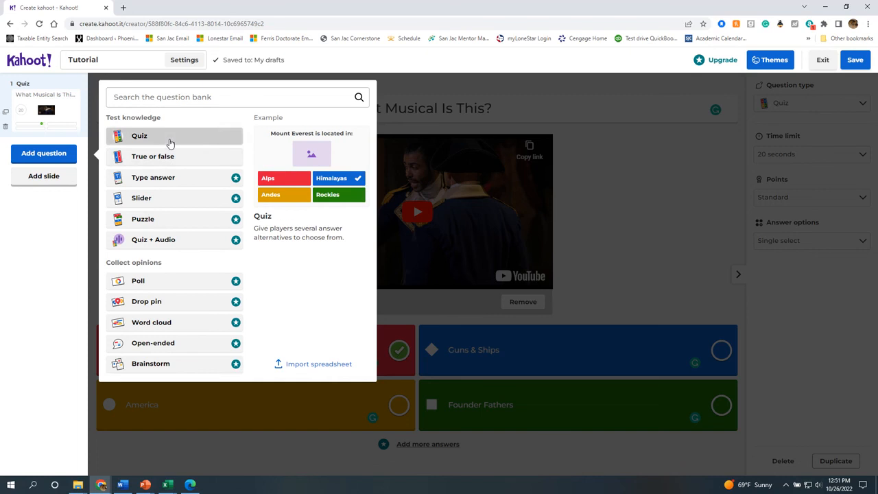
{"action": "left_click", "coordinate": [146, 157]}
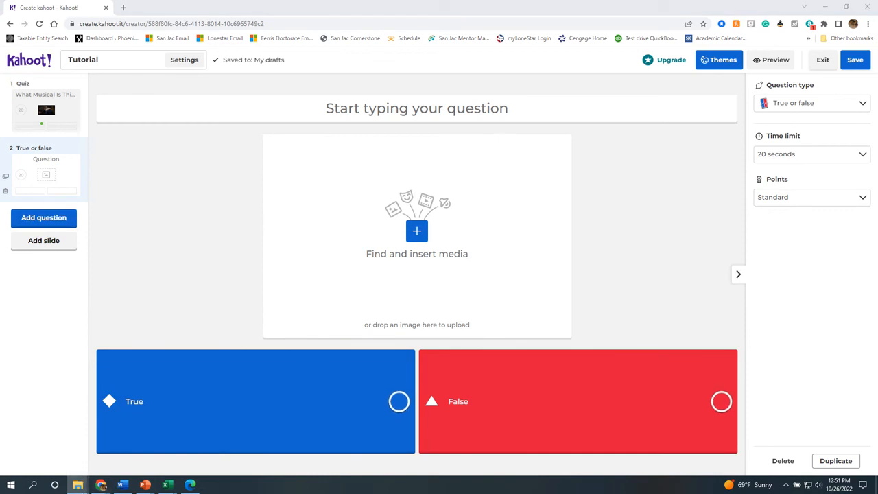
Upload the movie poster as the question image, leaving image reveal at Original.
{"action": "left_click_drag", "start_coordinate": [8, 279], "coordinate": [437, 240]}
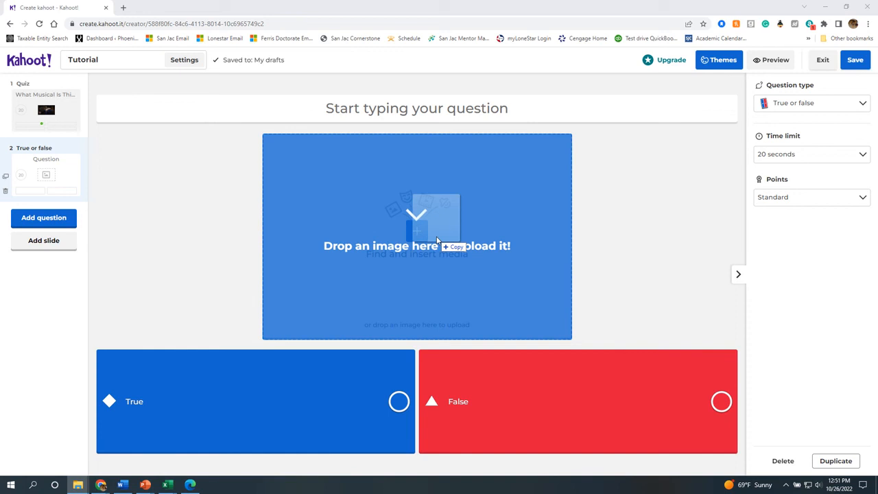
{"action": "left_click_drag", "start_coordinate": [436, 240], "coordinate": [437, 241]}
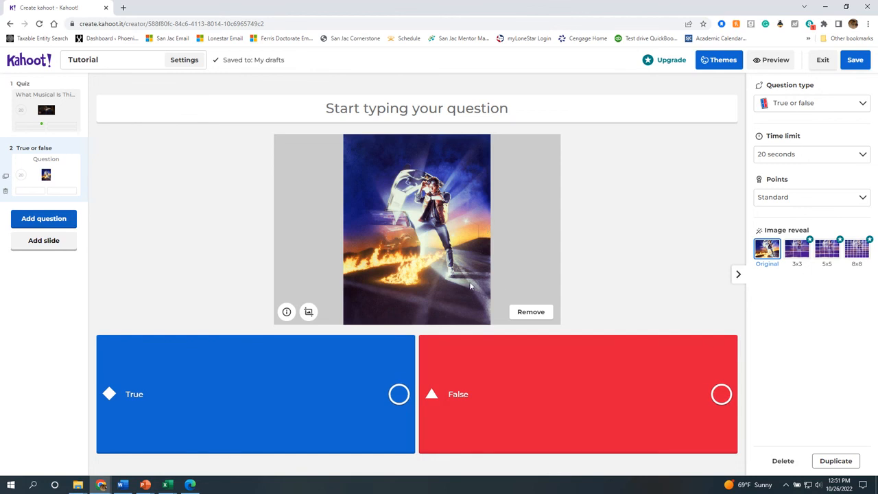
{"action": "left_click", "coordinate": [796, 251]}
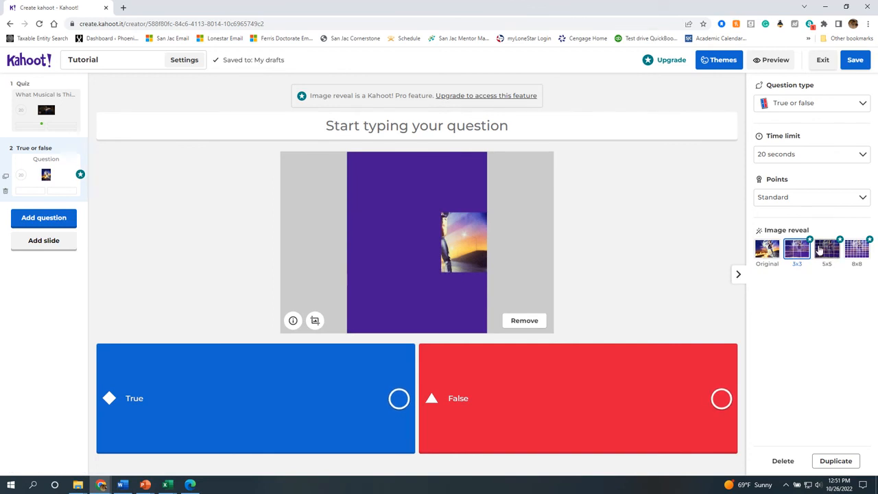
{"action": "left_click", "coordinate": [768, 250]}
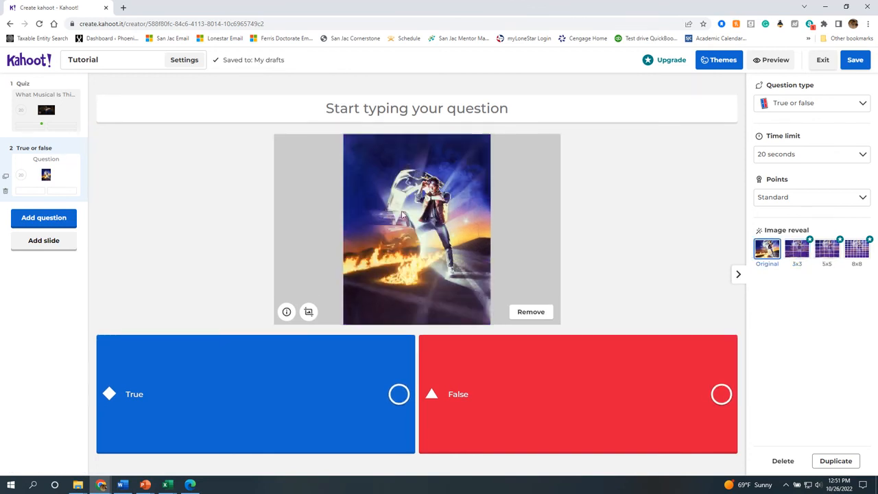
{"action": "left_click", "coordinate": [396, 110]}
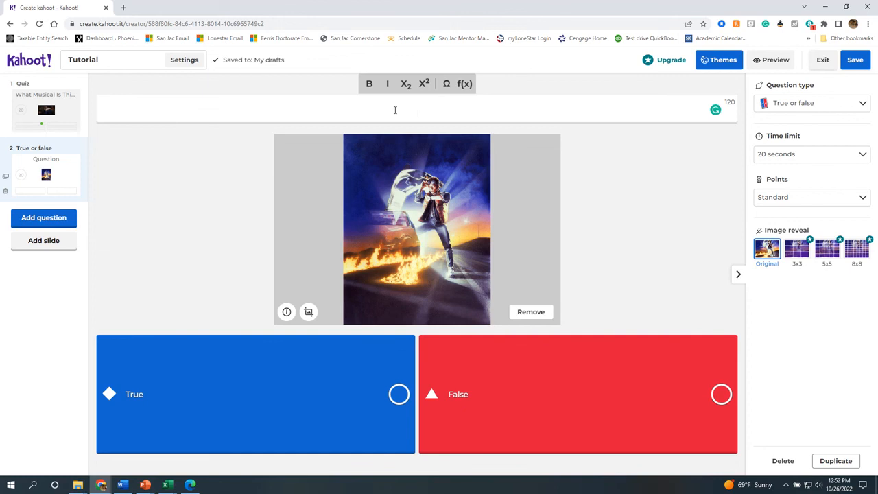
Ask 'Was there a character named Doc Brown In this Movie?', mark True correct, reopen question 1.
{"action": "type", "text": "Wass"}
{"action": "key", "text": "BackSpace"}
{"action": "type", "text": "there a character "}
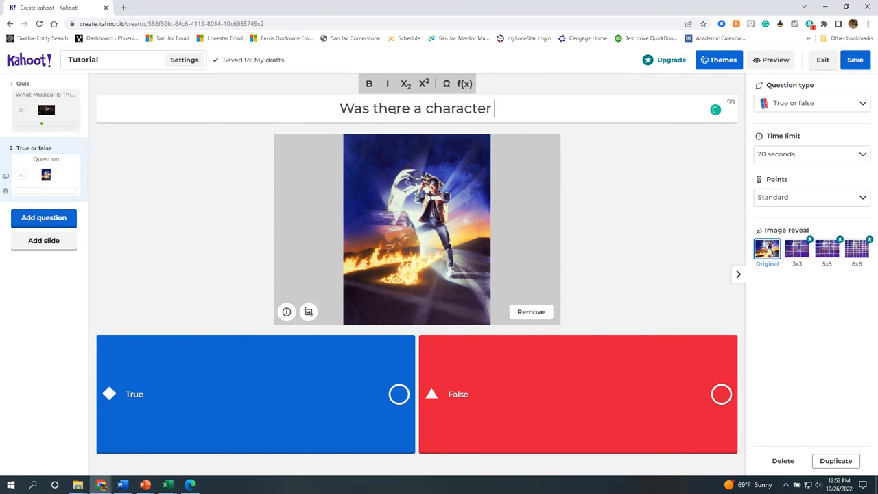
{"action": "type", "text": "named Doc "}
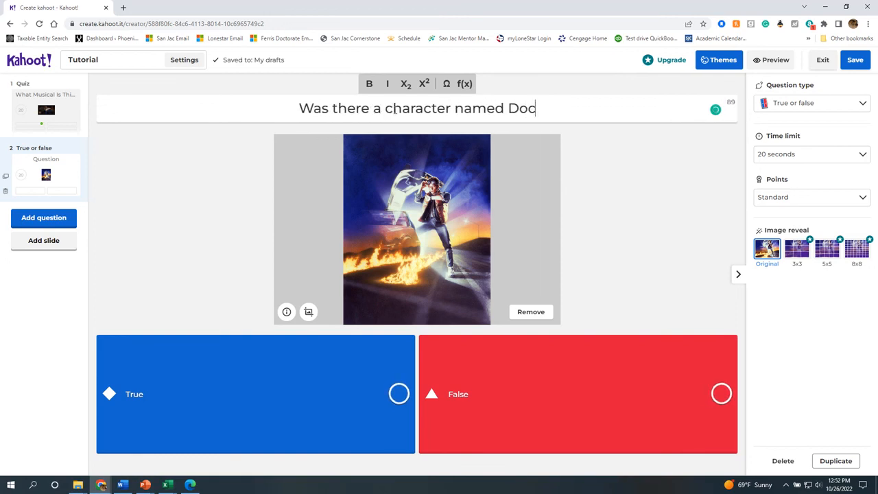
{"action": "type", "text": "Brown "}
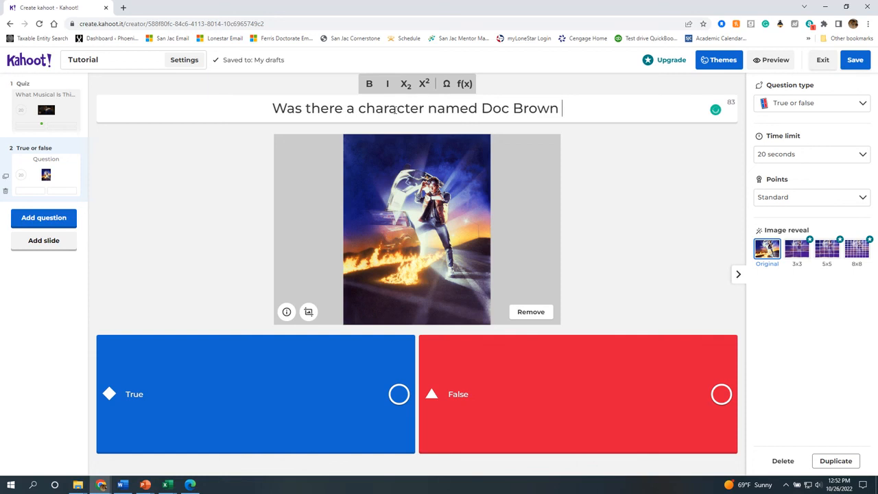
{"action": "type", "text": "In this Movie"}
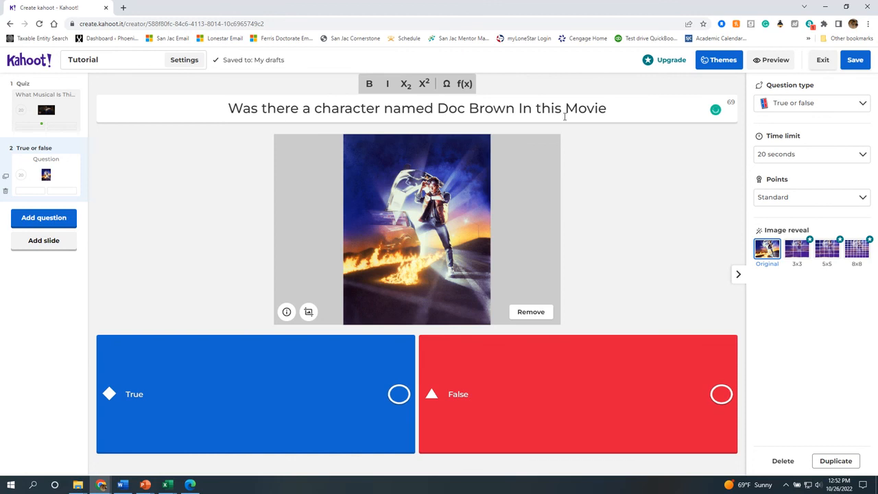
{"action": "type", "text": "?"}
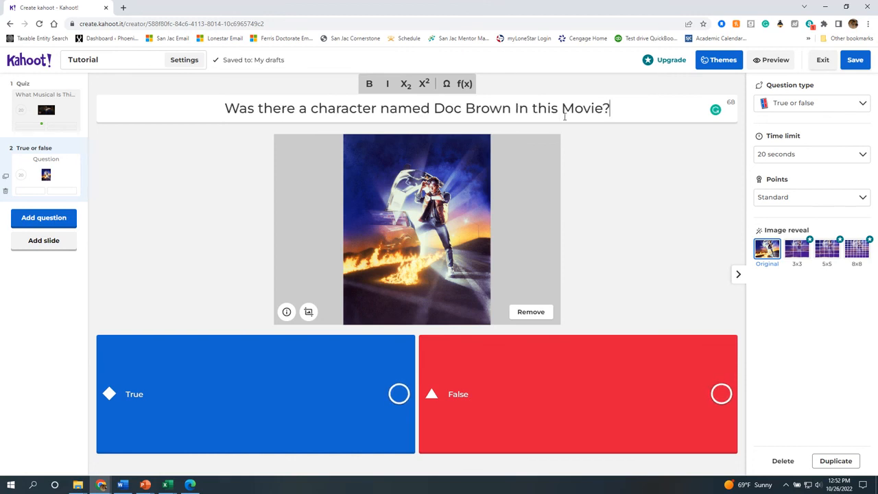
{"action": "left_click", "coordinate": [634, 209]}
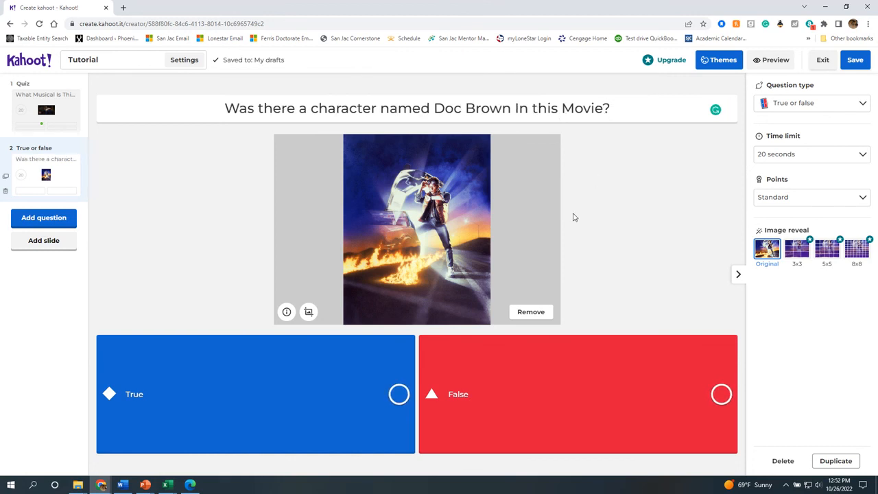
{"action": "left_click", "coordinate": [399, 394]}
{"action": "left_click", "coordinate": [60, 121]}
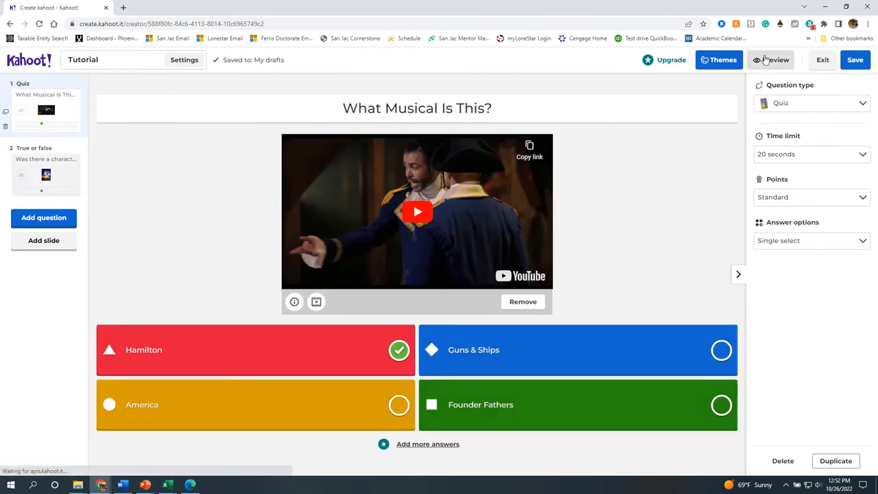
Preview the quiz from the Hamilton video question to question 2, then exit preview.
{"action": "left_click", "coordinate": [766, 60]}
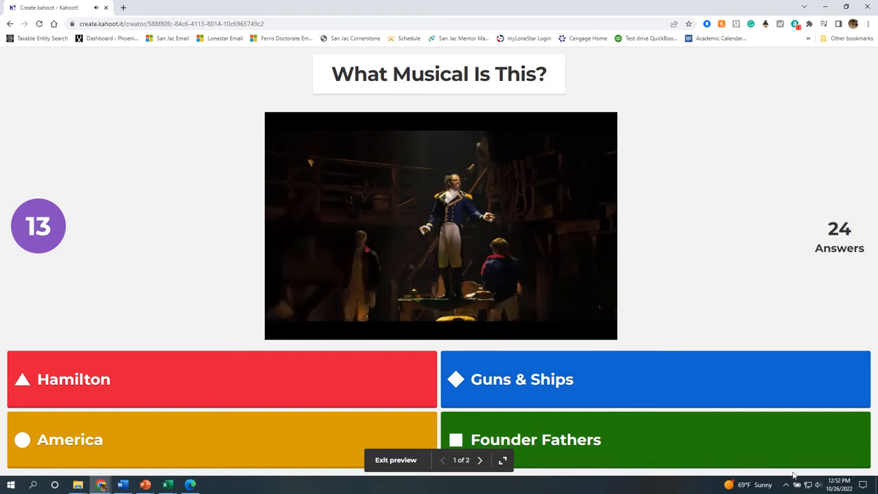
{"action": "left_click", "coordinate": [819, 484]}
{"action": "scroll", "coordinate": [778, 453], "scroll_direction": "down", "scroll_amount": 4}
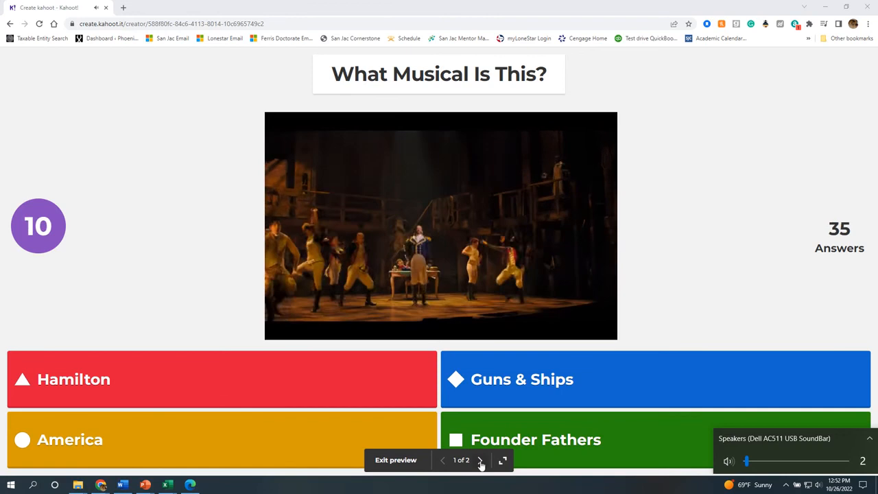
{"action": "left_click", "coordinate": [480, 460]}
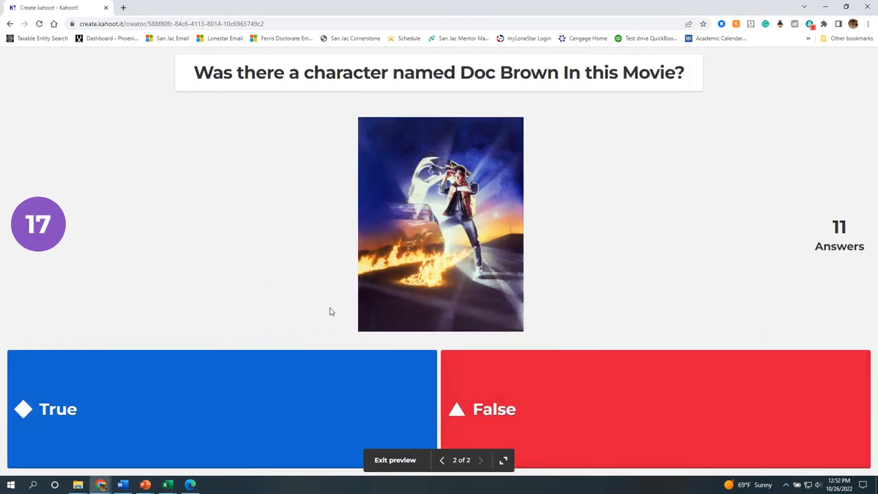
{"action": "left_click", "coordinate": [380, 461]}
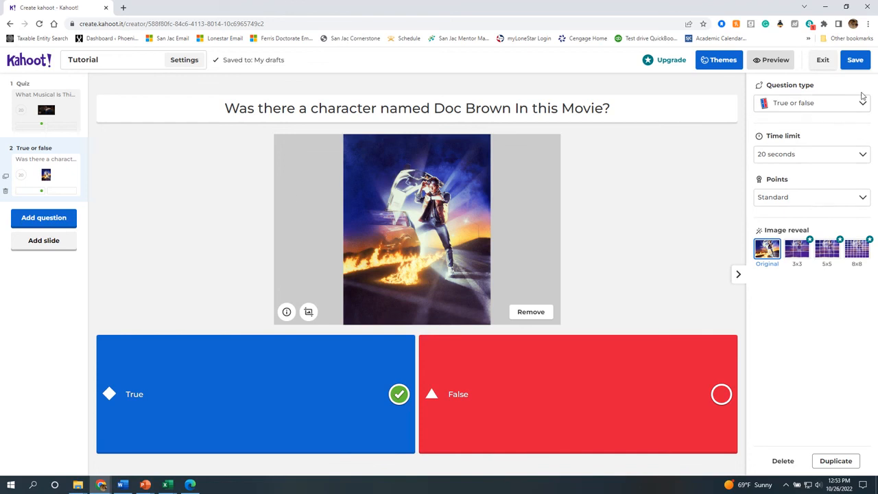
Keep question 2 as True or false with a 20-second limit and Standard points.
{"action": "left_click", "coordinate": [827, 105]}
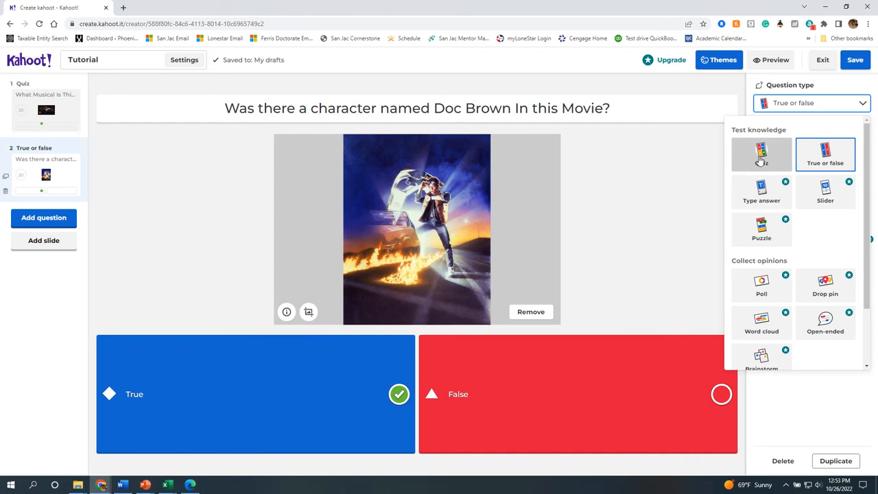
{"action": "left_click", "coordinate": [850, 106]}
{"action": "left_click", "coordinate": [829, 158]}
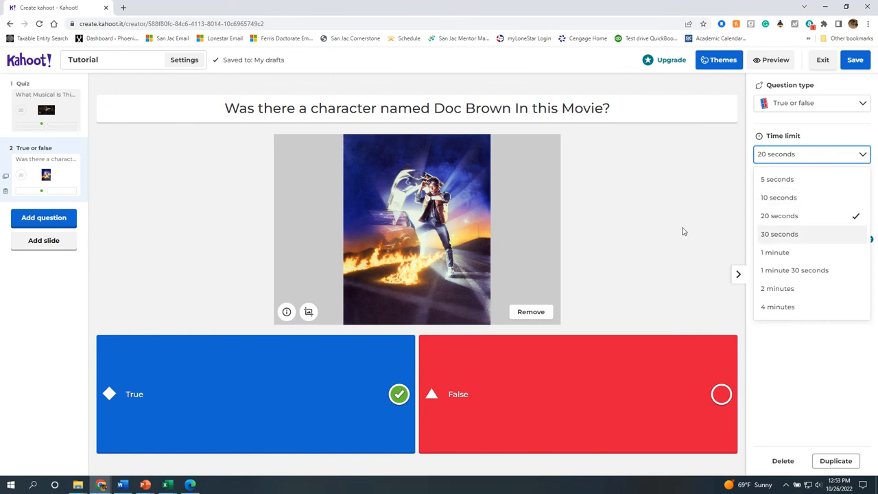
{"action": "left_click", "coordinate": [683, 231]}
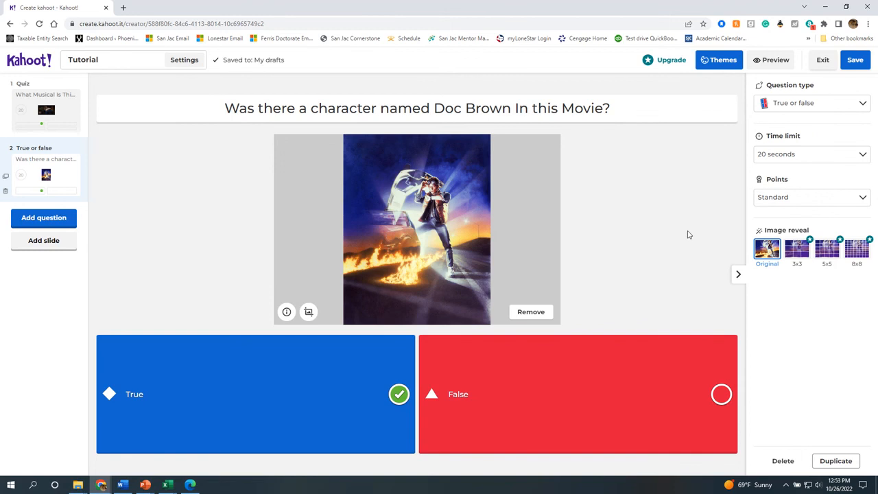
{"action": "left_click", "coordinate": [824, 161]}
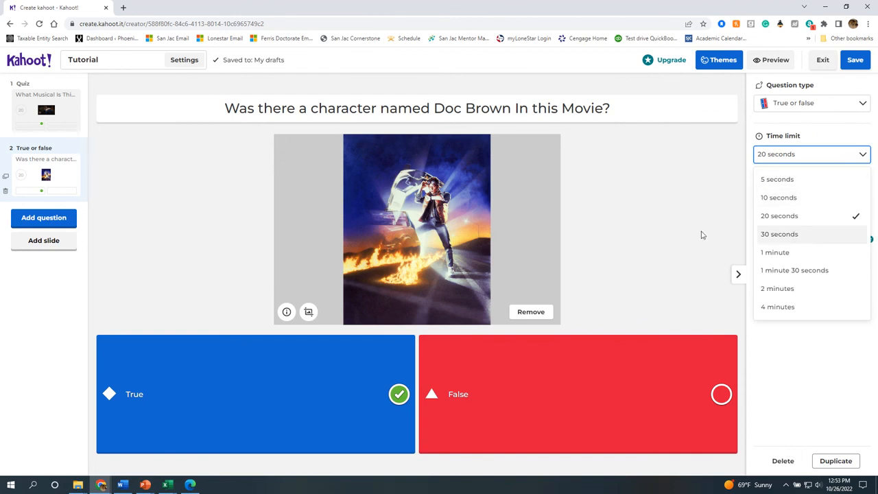
{"action": "left_click", "coordinate": [691, 230]}
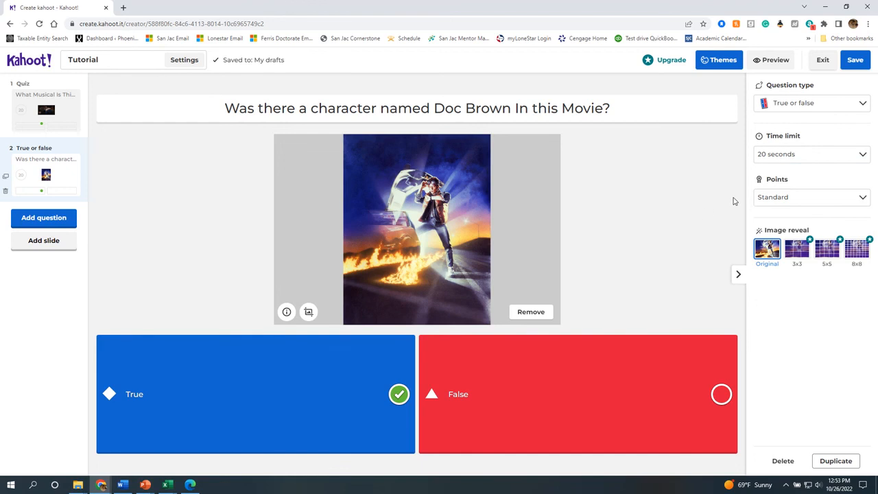
{"action": "left_click", "coordinate": [794, 197]}
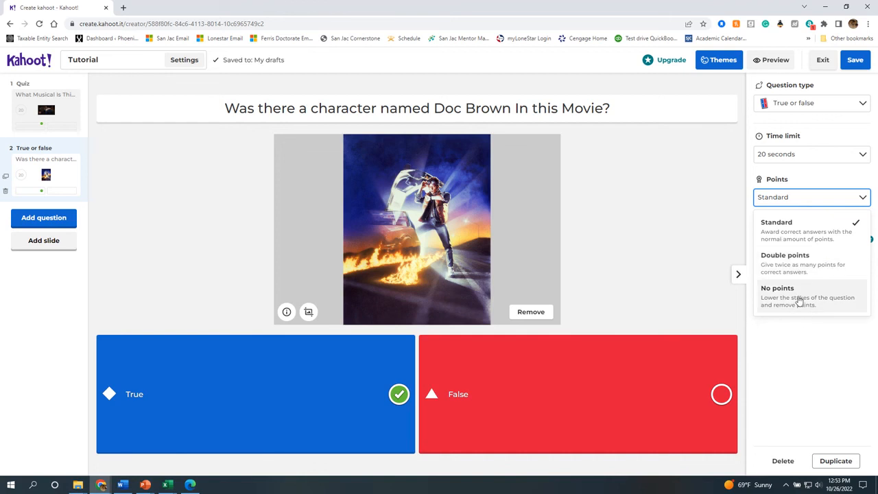
{"action": "left_click", "coordinate": [657, 216]}
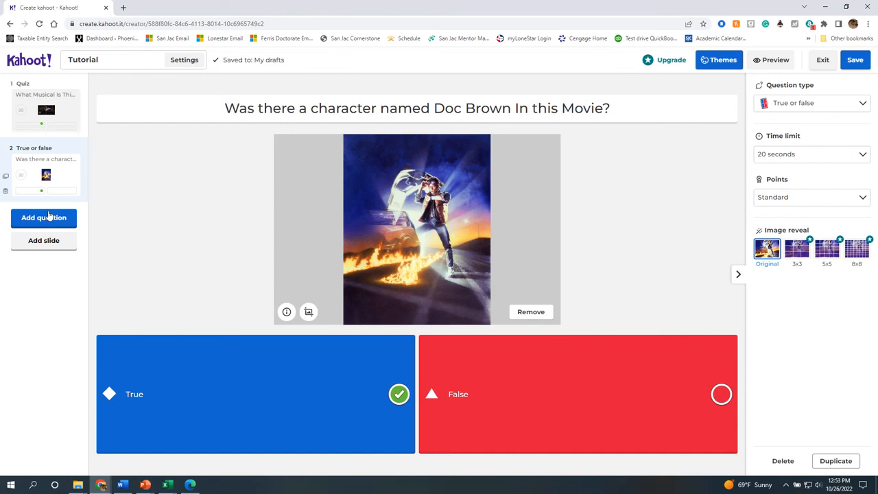
{"action": "left_click", "coordinate": [36, 247]}
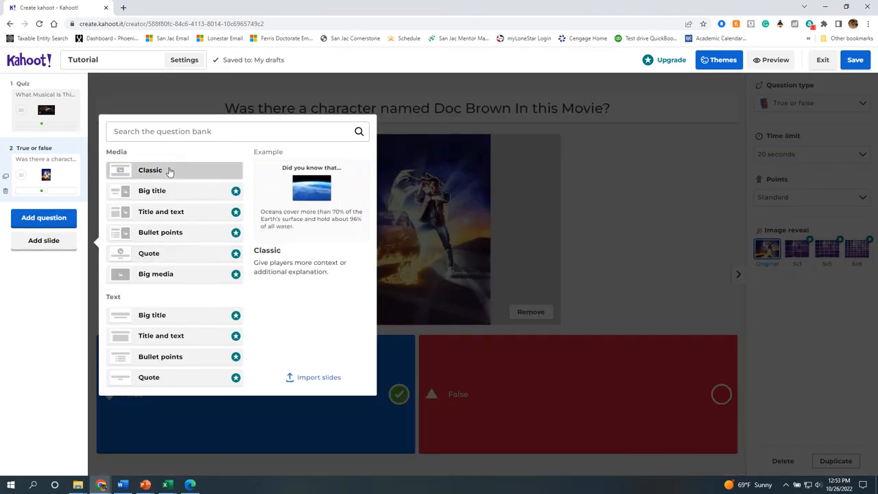
{"action": "left_click", "coordinate": [169, 171]}
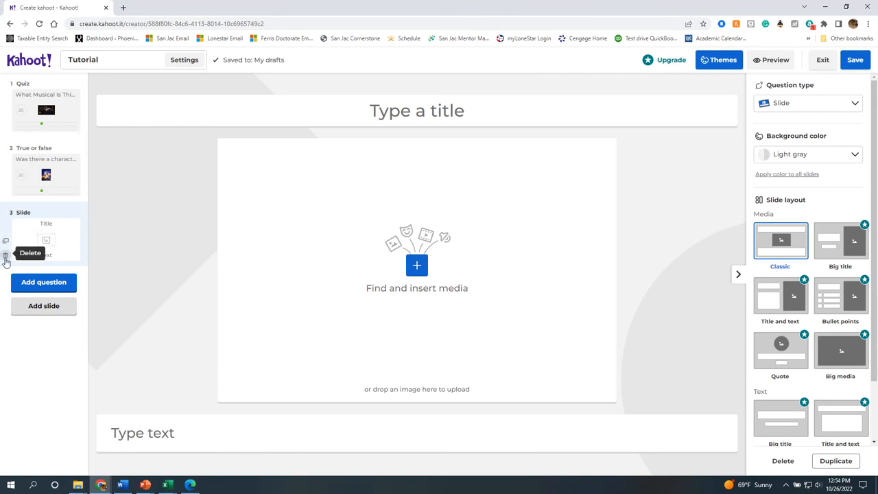
{"action": "left_click", "coordinate": [6, 258]}
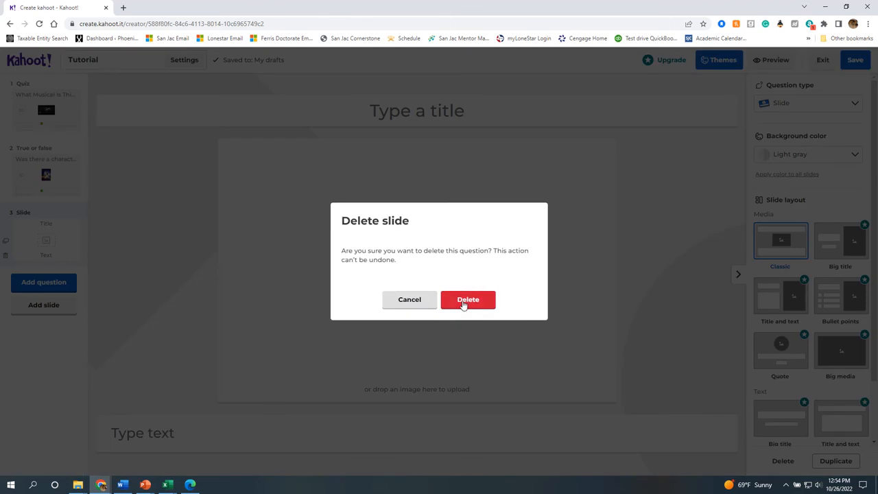
{"action": "left_click", "coordinate": [500, 323]}
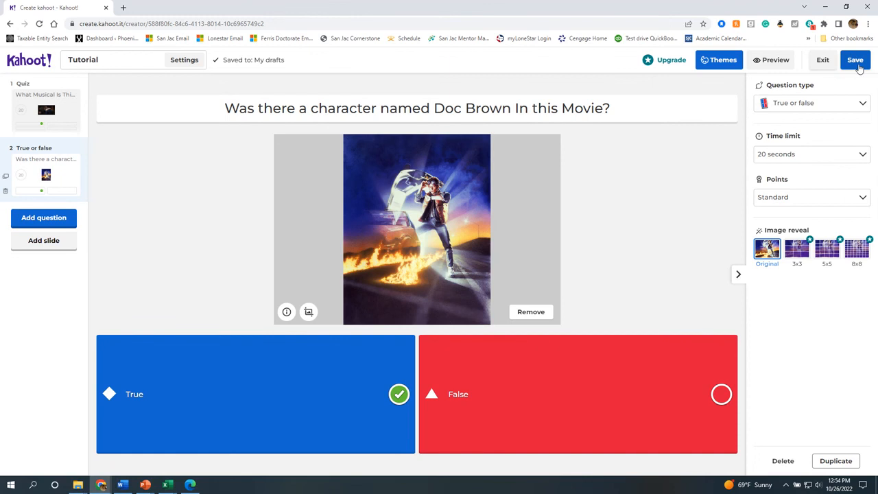
Save and exit the editor, then open the Tutorial card under My kahoots.
{"action": "left_click", "coordinate": [855, 61]}
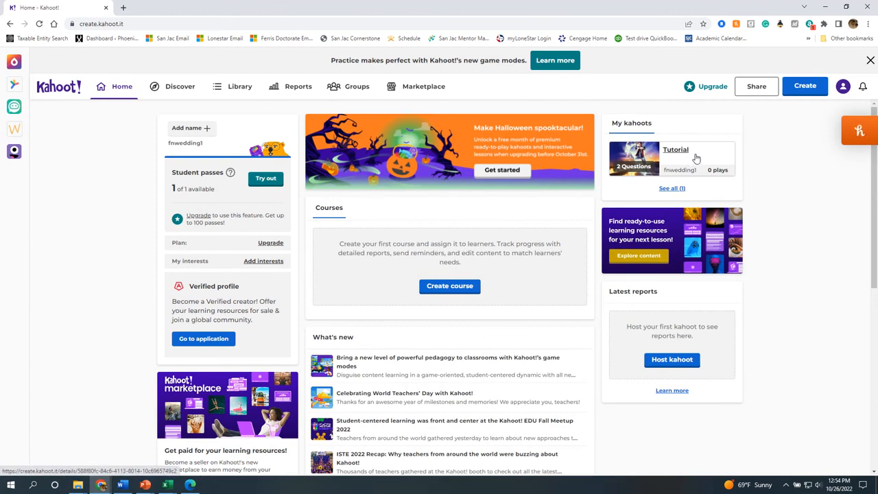
{"action": "left_click", "coordinate": [694, 157]}
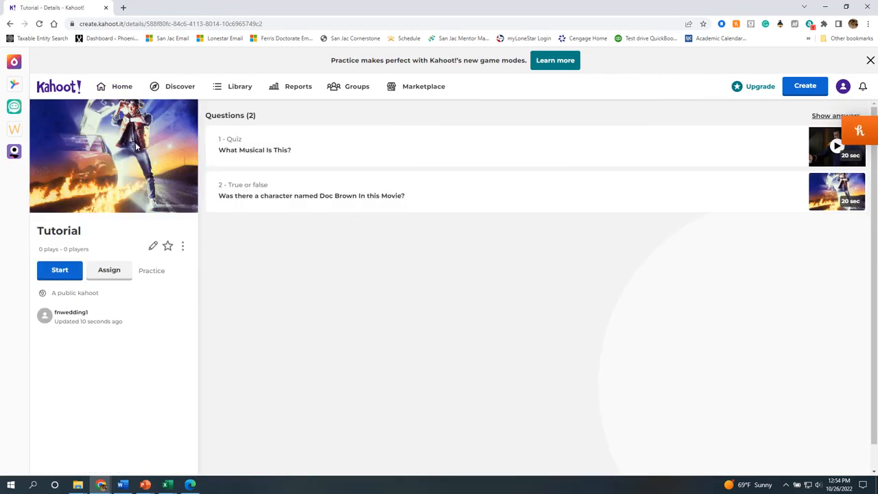
{"action": "left_click", "coordinate": [153, 246]}
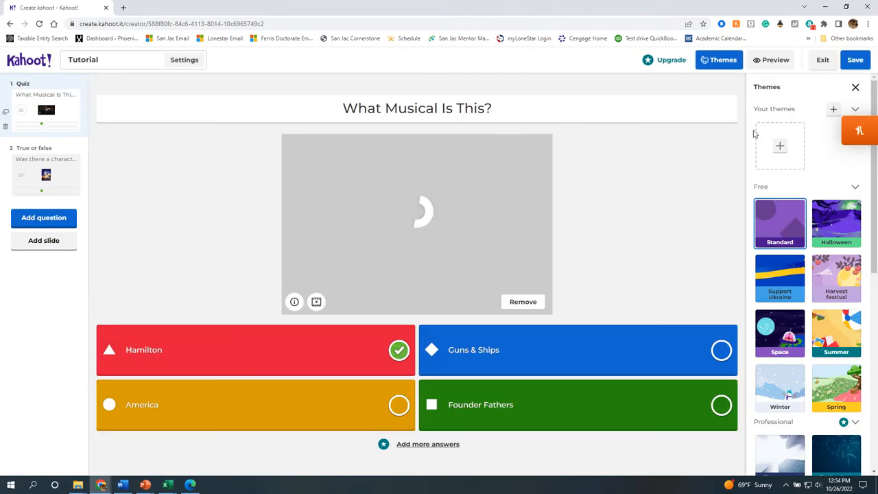
{"action": "left_click", "coordinate": [855, 60]}
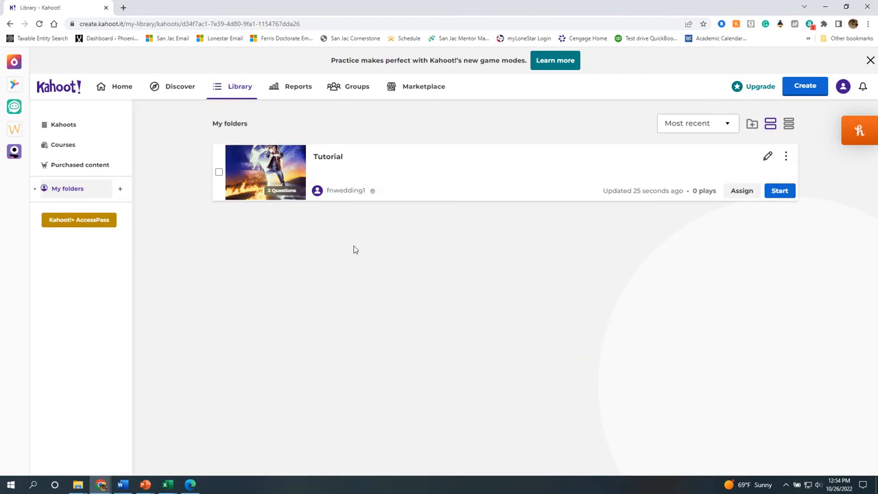
{"action": "left_click", "coordinate": [785, 158]}
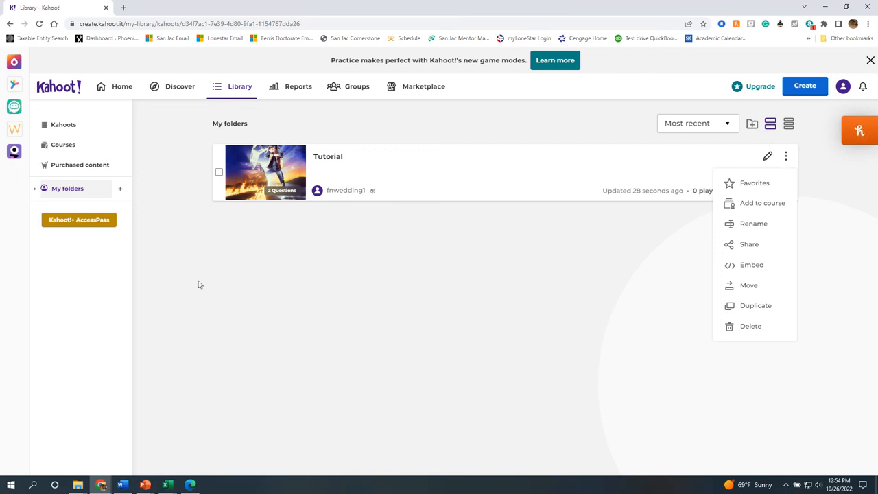
{"action": "left_click", "coordinate": [367, 172]}
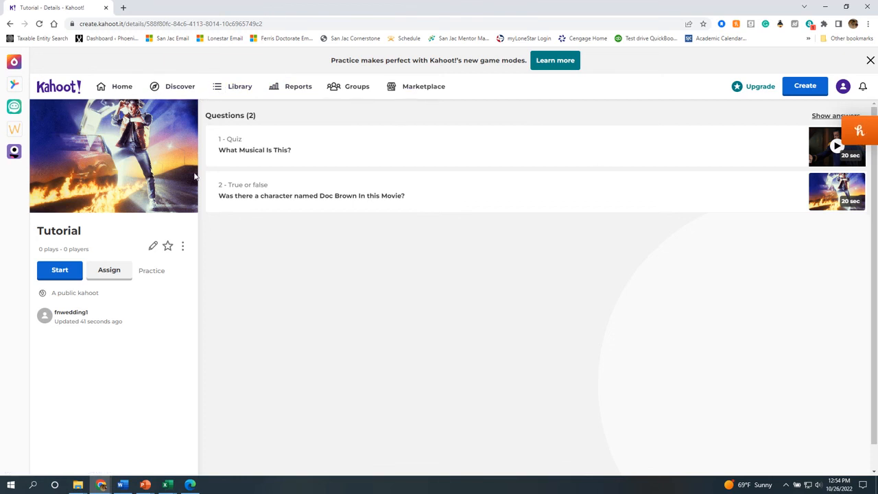
Choose Preview from the Tutorial kahoot's three-dot menu to open the game lobby.
{"action": "left_click", "coordinate": [182, 248]}
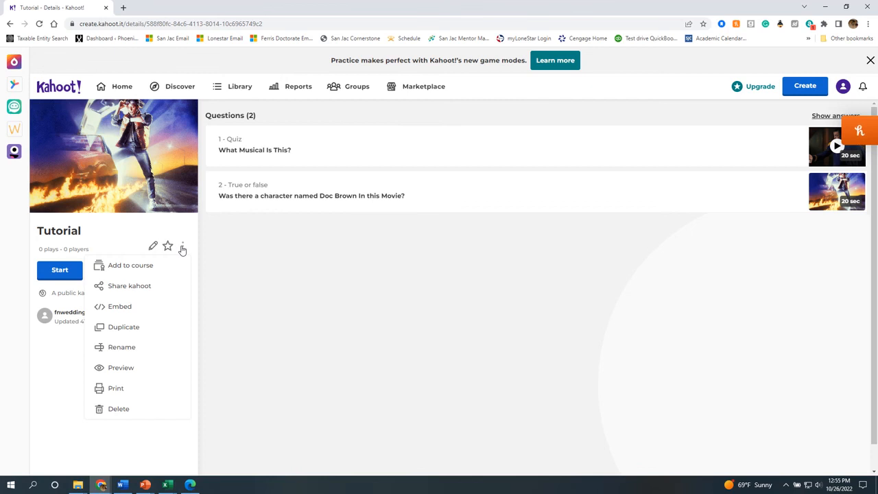
{"action": "left_click", "coordinate": [126, 370]}
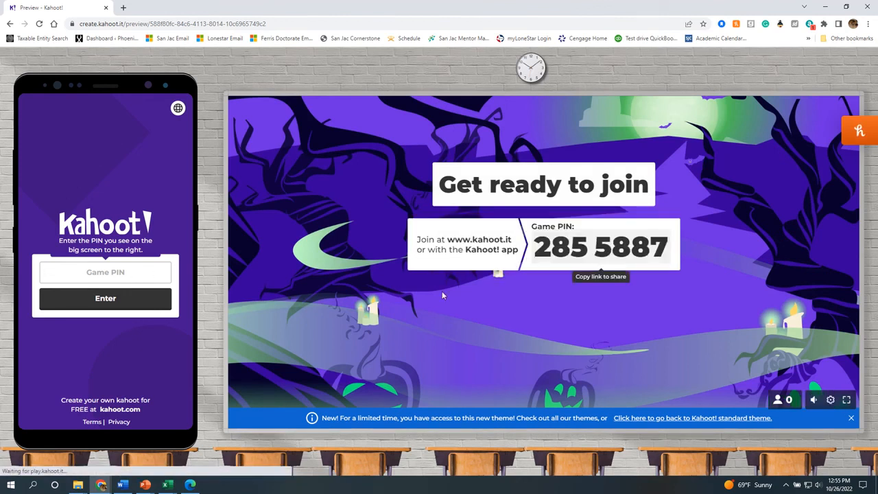
Join the preview game on the phone with PIN 2855887 as player 'Tutorial'.
{"action": "left_click", "coordinate": [111, 277]}
{"action": "type", "text": "285"}
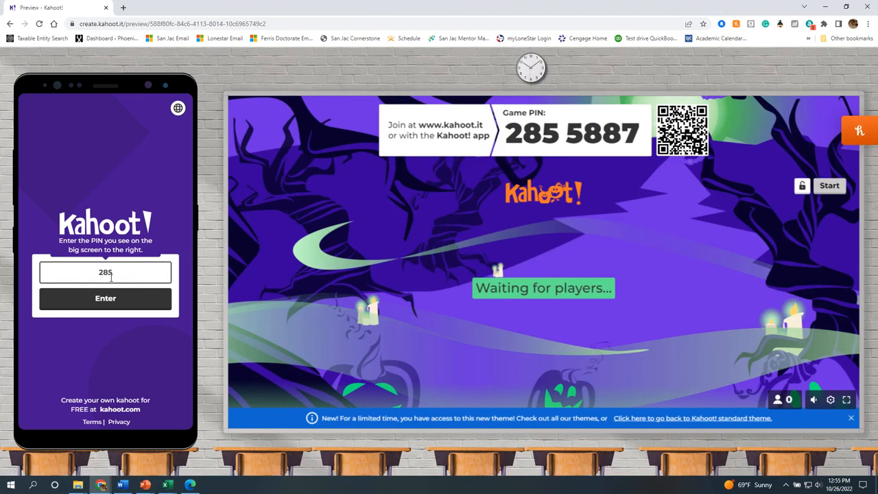
{"action": "type", "text": "5887"}
{"action": "left_click", "coordinate": [103, 303]}
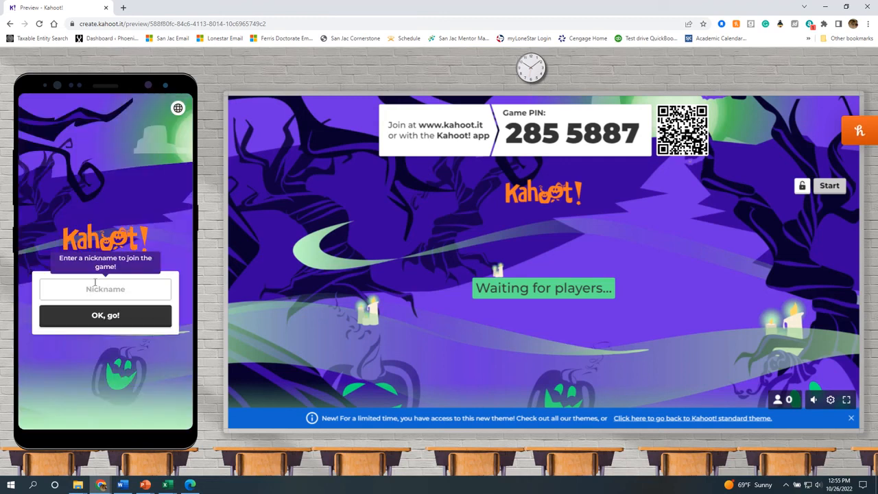
{"action": "left_click", "coordinate": [91, 294]}
{"action": "type", "text": "Tutorial"}
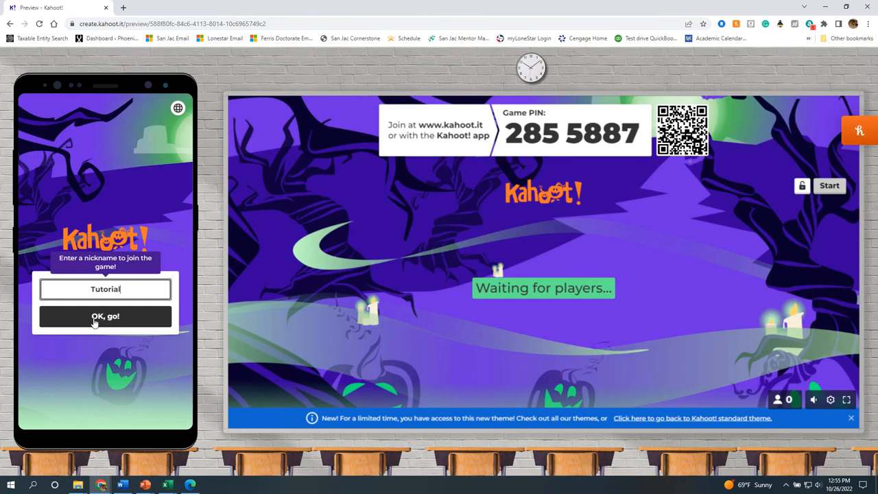
{"action": "left_click", "coordinate": [94, 322]}
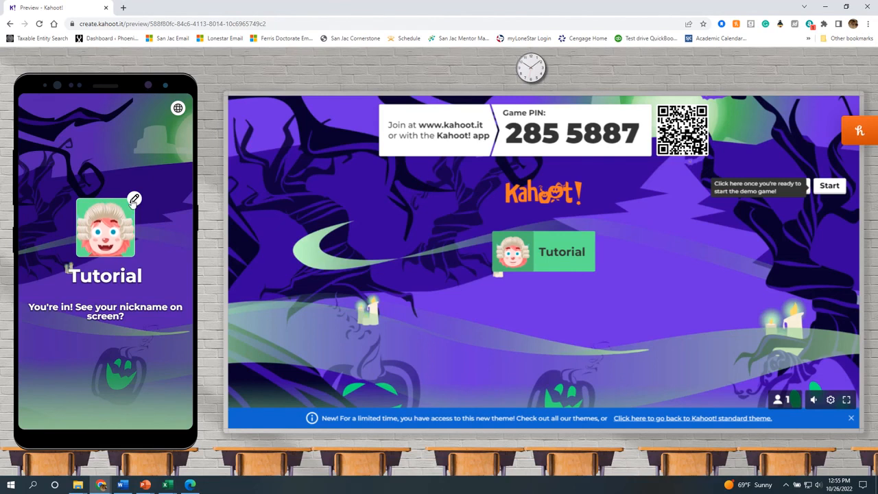
Change the player's avatar to the skeleton character.
{"action": "left_click", "coordinate": [135, 199]}
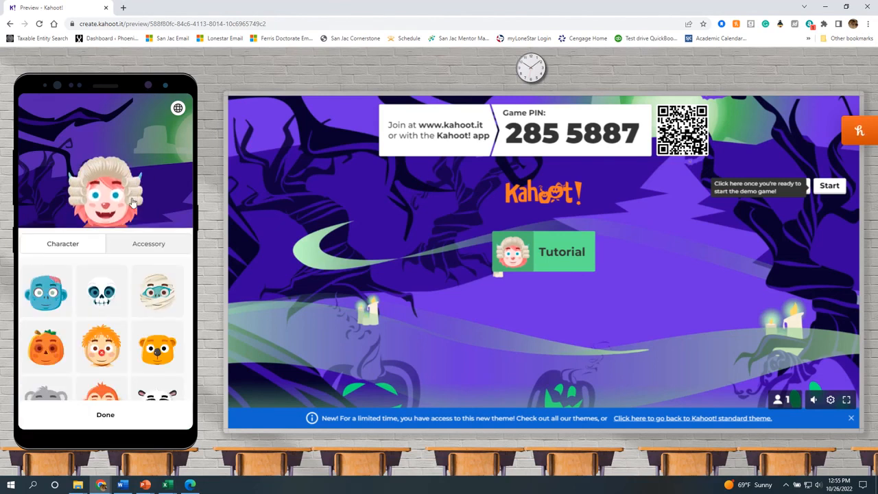
{"action": "left_click", "coordinate": [104, 301]}
{"action": "left_click", "coordinate": [176, 172]}
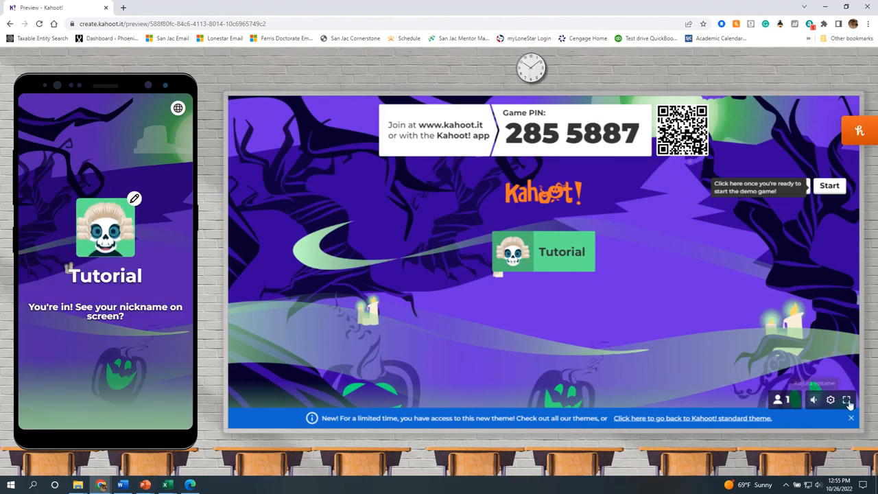
Raise the computer speaker and game sound volume.
{"action": "left_click", "coordinate": [818, 484]}
{"action": "scroll", "coordinate": [824, 473], "scroll_direction": "up", "scroll_amount": 18}
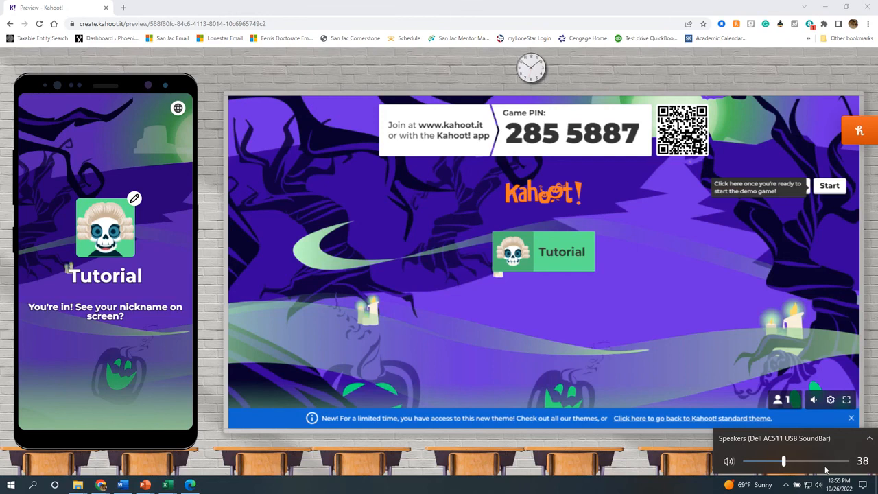
{"action": "left_click", "coordinate": [814, 402]}
{"action": "mouse_move", "coordinate": [814, 399]}
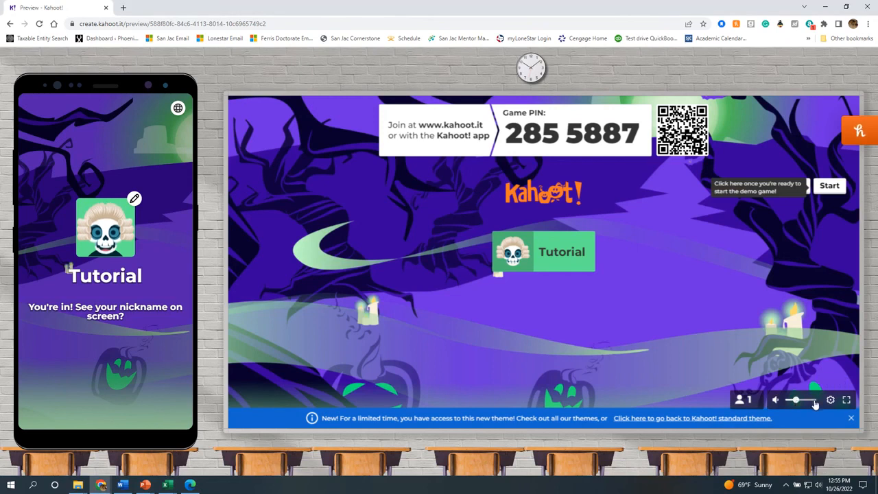
{"action": "left_click_drag", "start_coordinate": [795, 399], "coordinate": [812, 407]}
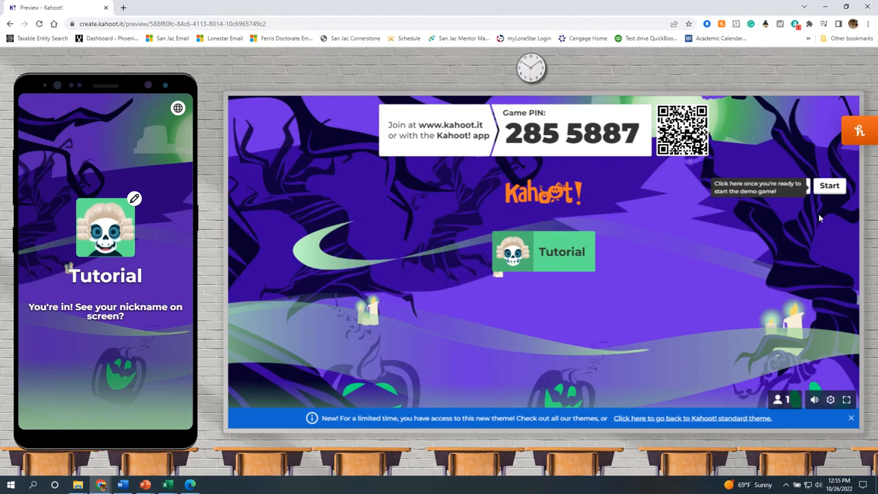
{"action": "left_click", "coordinate": [818, 485]}
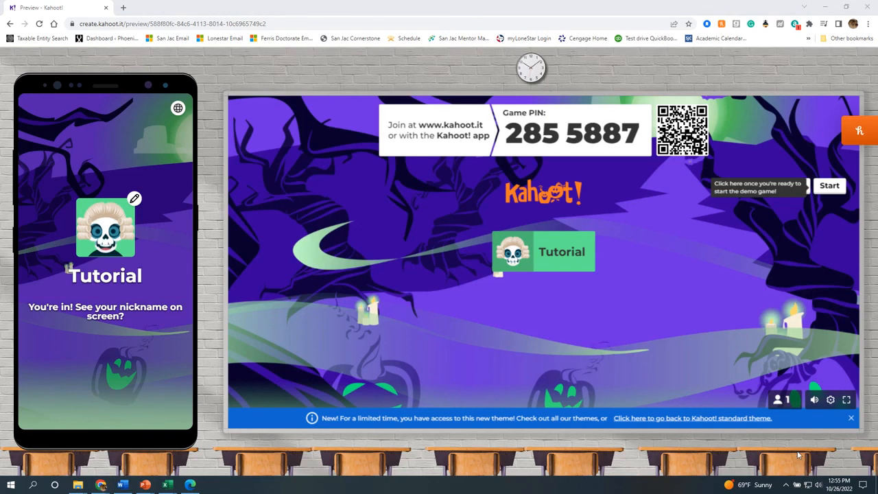
{"action": "left_click", "coordinate": [777, 260]}
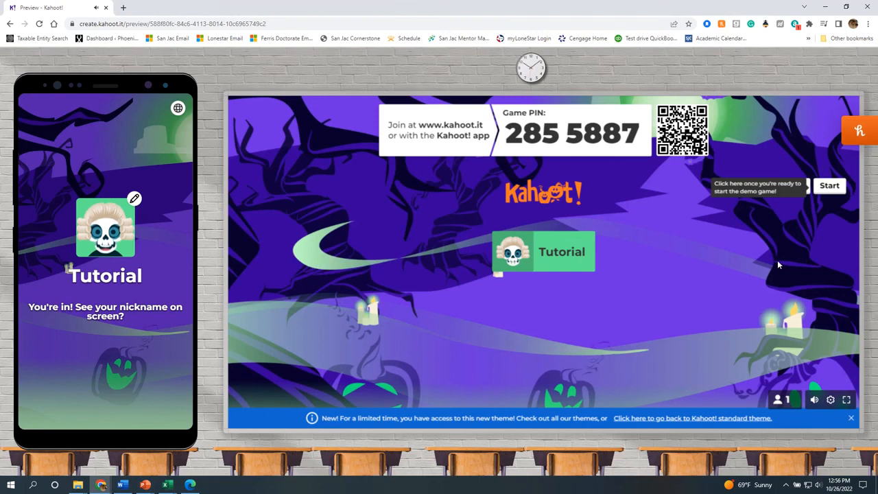
Start the preview game, play the musical clip, and answer Hamilton on question 1.
{"action": "left_click", "coordinate": [830, 187]}
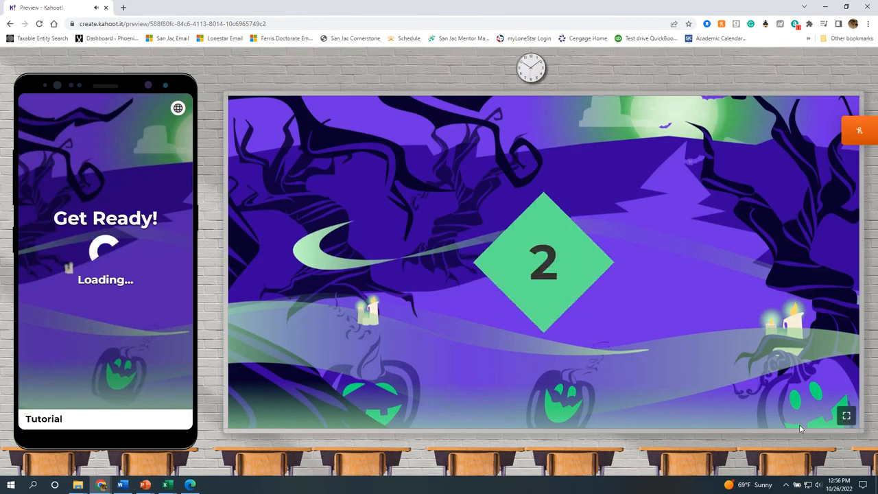
{"action": "left_click", "coordinate": [817, 485]}
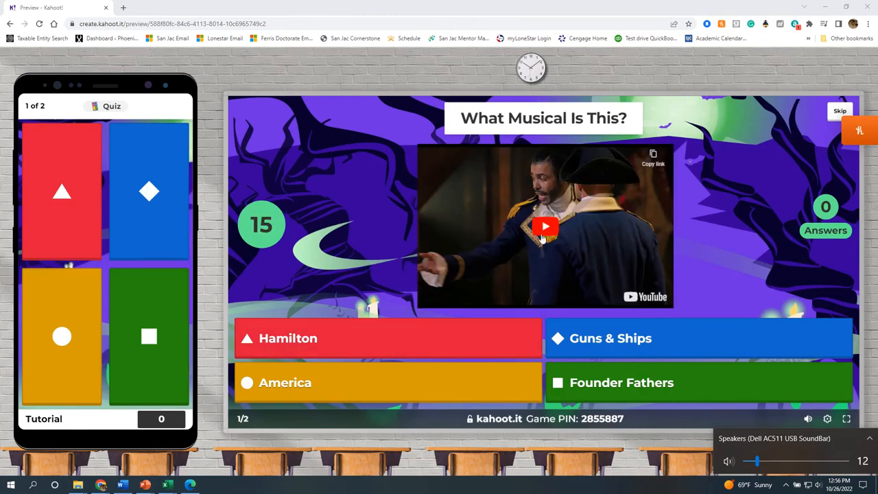
{"action": "left_click", "coordinate": [543, 229]}
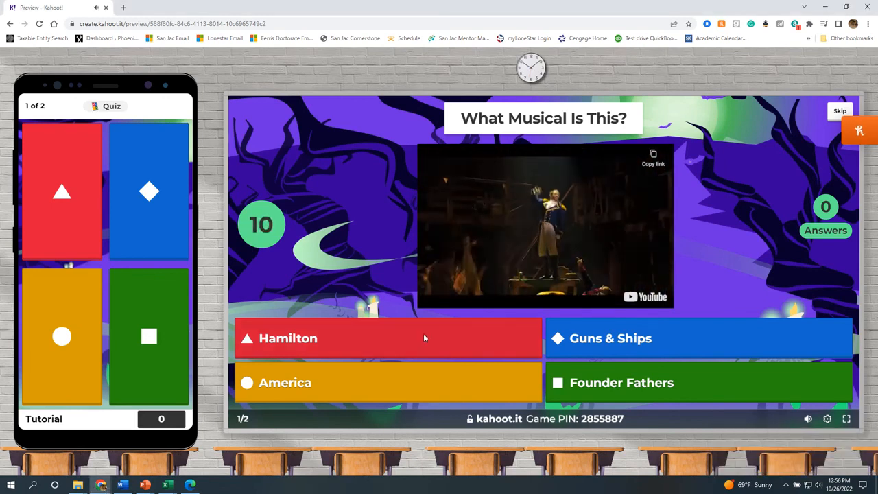
{"action": "left_click", "coordinate": [72, 191]}
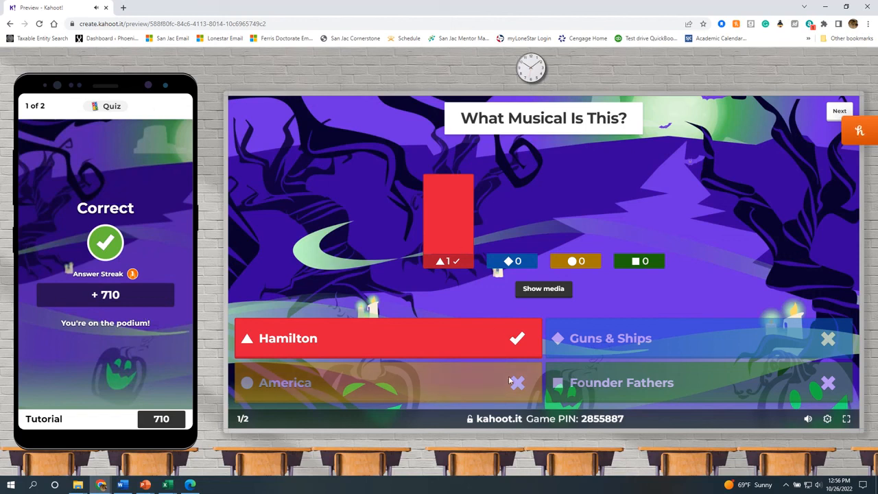
Answer True on question 2 and advance to the final podium.
{"action": "left_click", "coordinate": [838, 112]}
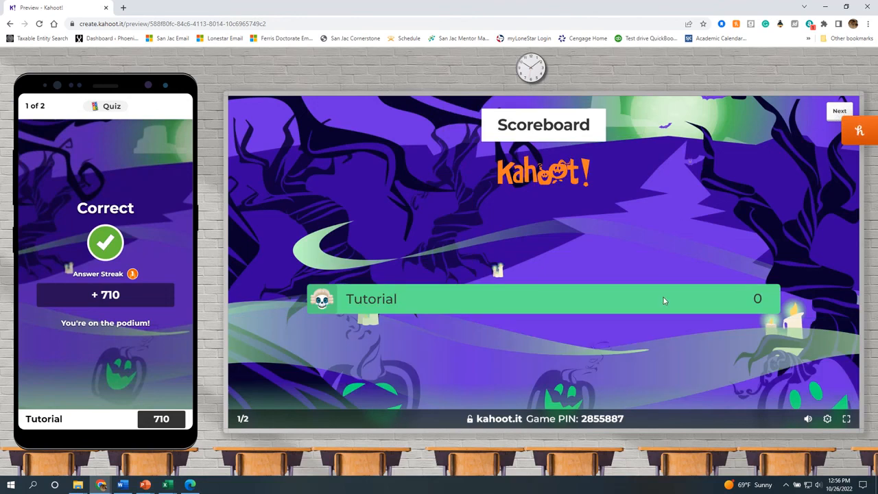
{"action": "left_click", "coordinate": [838, 113]}
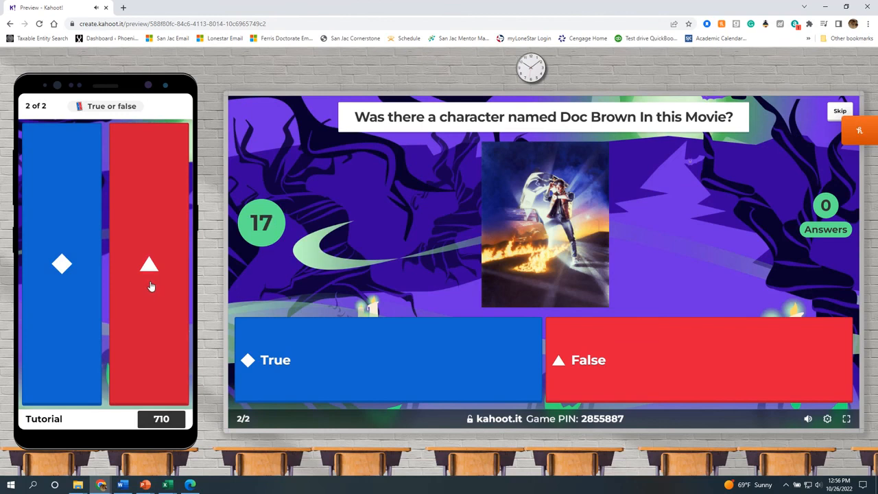
{"action": "left_click", "coordinate": [70, 286]}
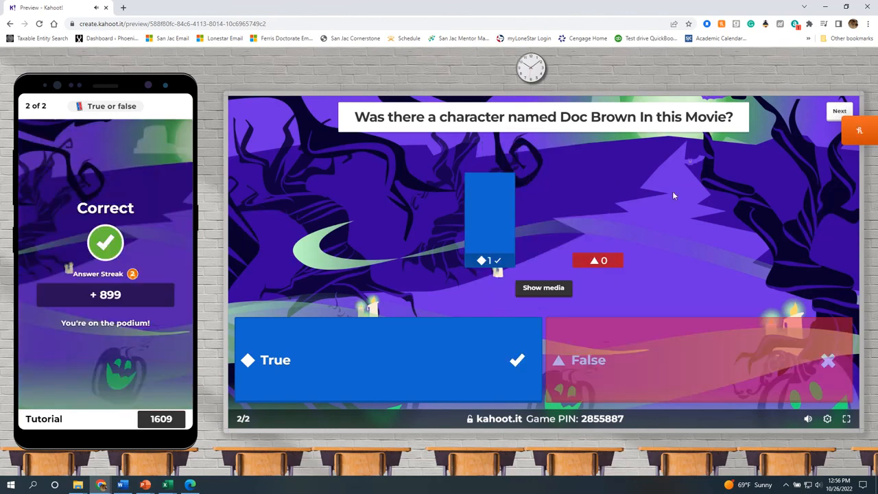
{"action": "left_click", "coordinate": [849, 112]}
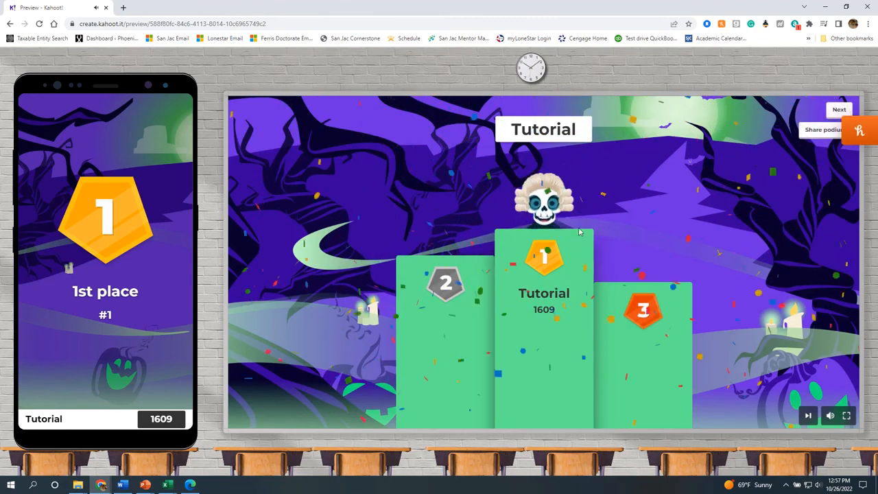
Go past the podium to the results and open the Tutorial game's full report.
{"action": "left_click", "coordinate": [826, 114]}
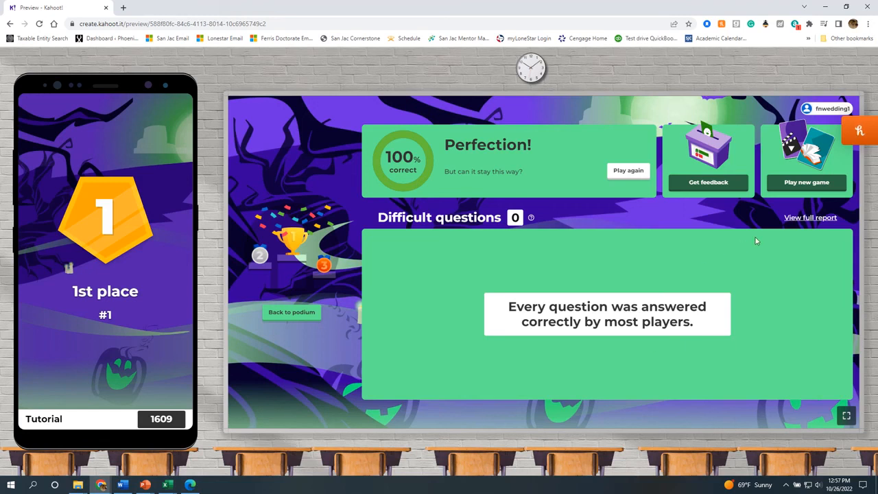
{"action": "left_click", "coordinate": [810, 218]}
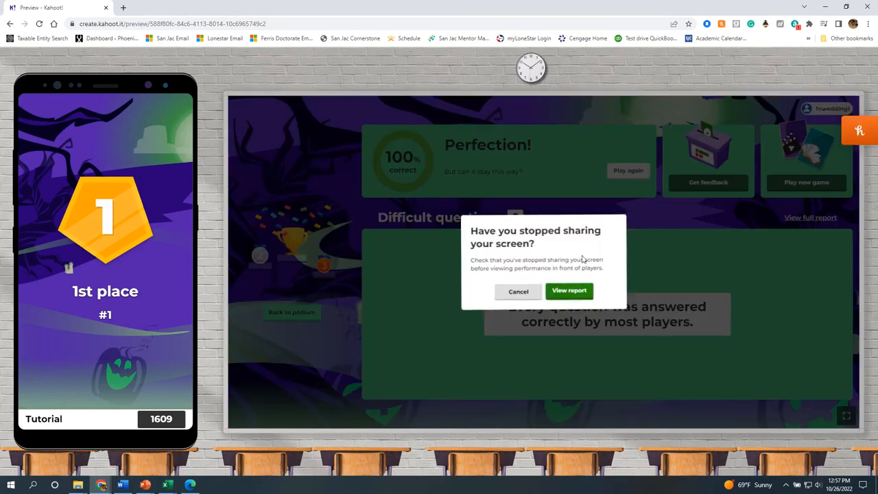
{"action": "left_click", "coordinate": [570, 292]}
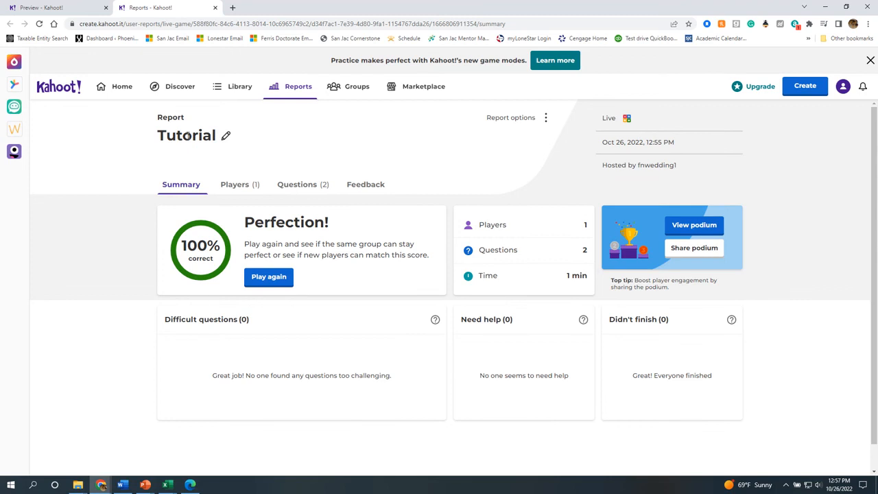
Exit the preview game on the phone and close the Preview tab.
{"action": "left_click", "coordinate": [58, 7]}
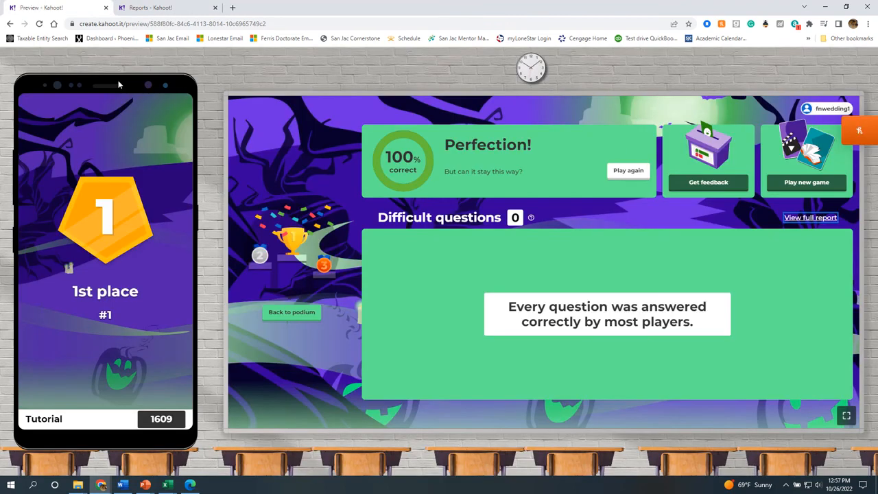
{"action": "left_click", "coordinate": [10, 23]}
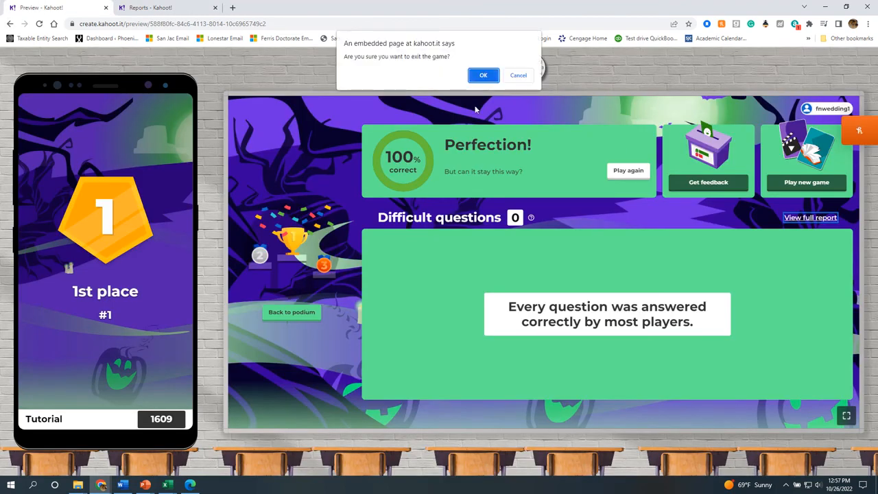
{"action": "left_click", "coordinate": [482, 75]}
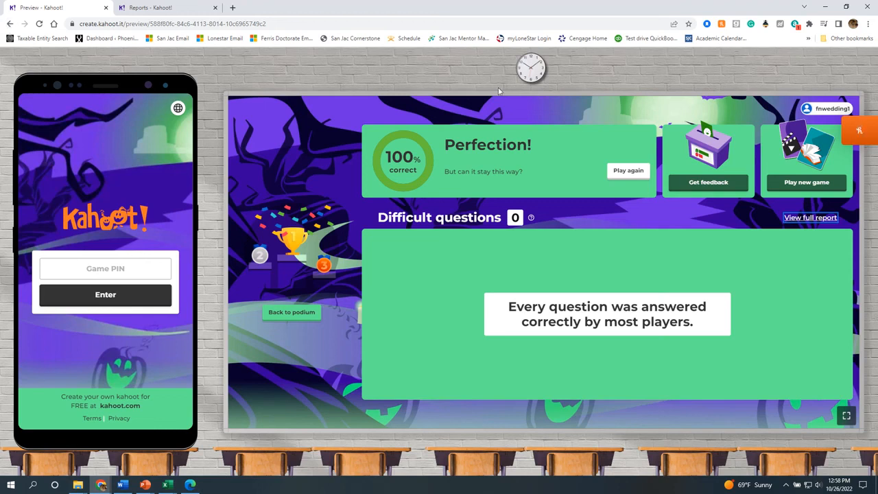
{"action": "right_click", "coordinate": [391, 67]}
{"action": "left_click", "coordinate": [345, 68]}
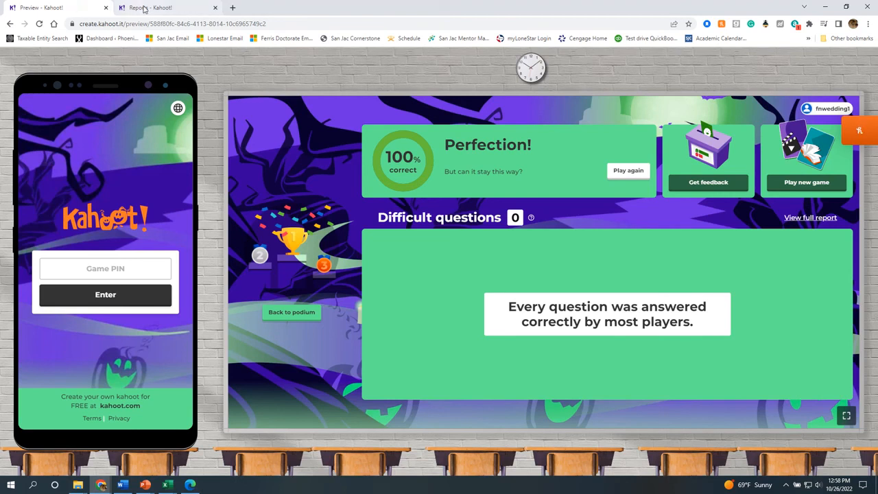
{"action": "left_click", "coordinate": [105, 7]}
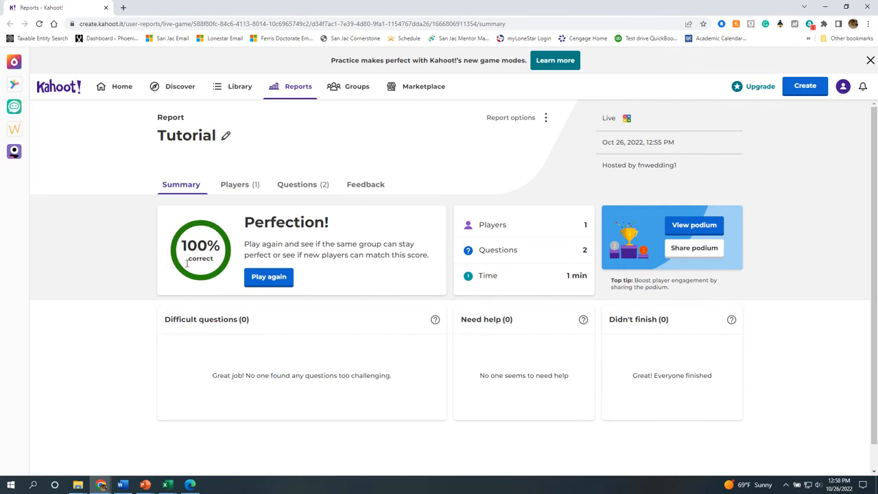
From Home, open the NFA Meeting Fun kahoot's options and choose Reports.
{"action": "left_click", "coordinate": [117, 89]}
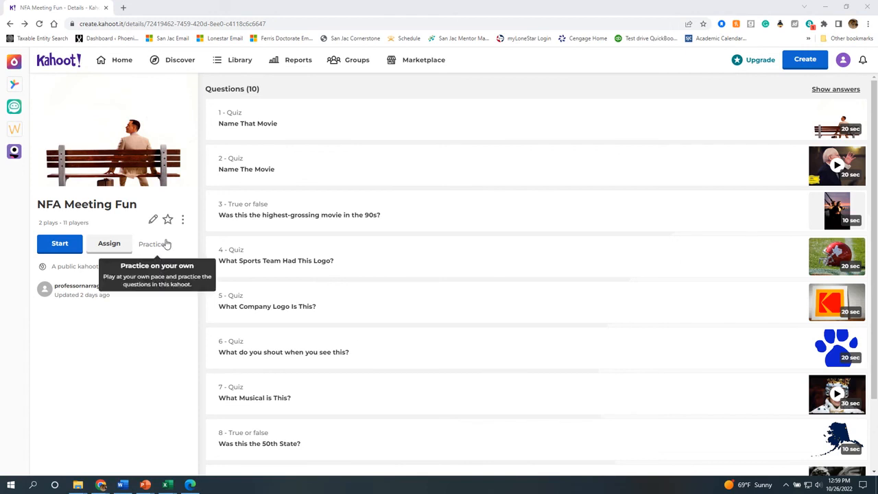
{"action": "left_click", "coordinate": [183, 221]}
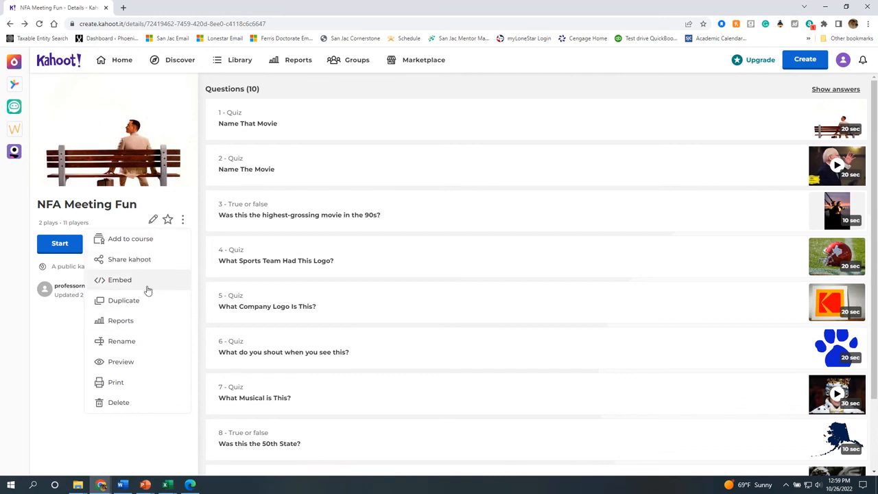
{"action": "left_click", "coordinate": [152, 326]}
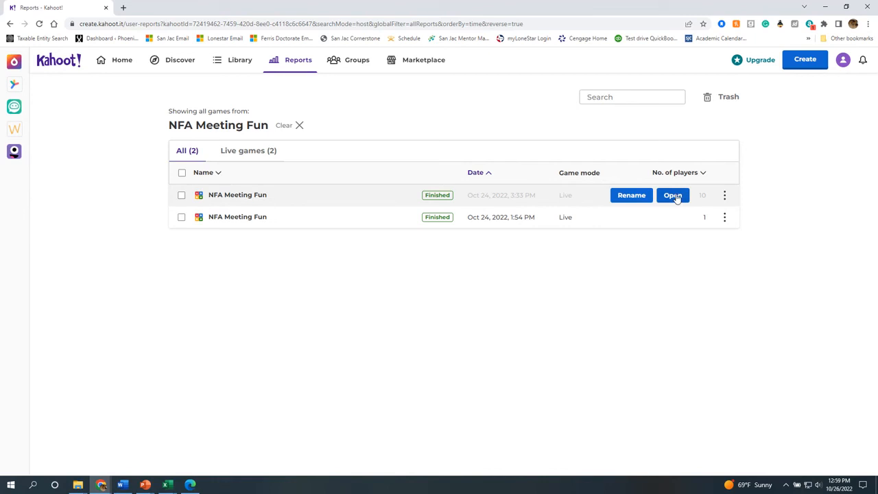
Open the Oct 24, 3:33 PM report and show its Players (10) list.
{"action": "left_click", "coordinate": [674, 196]}
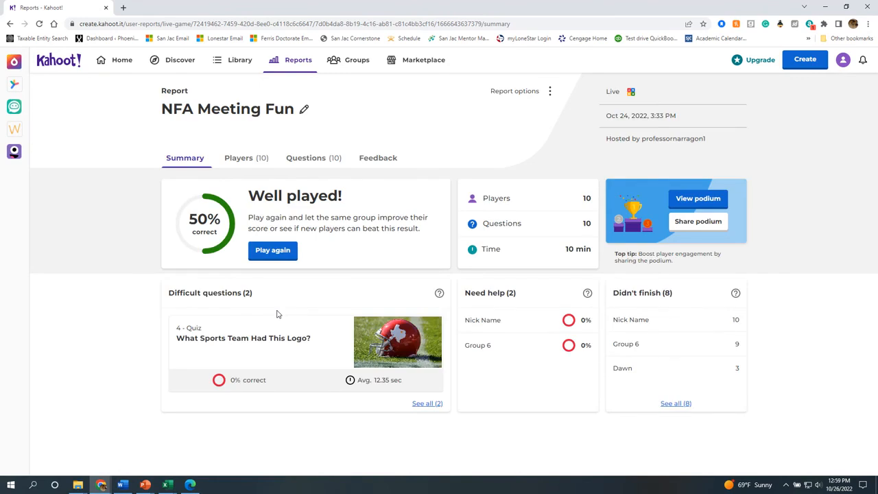
{"action": "left_click", "coordinate": [244, 158]}
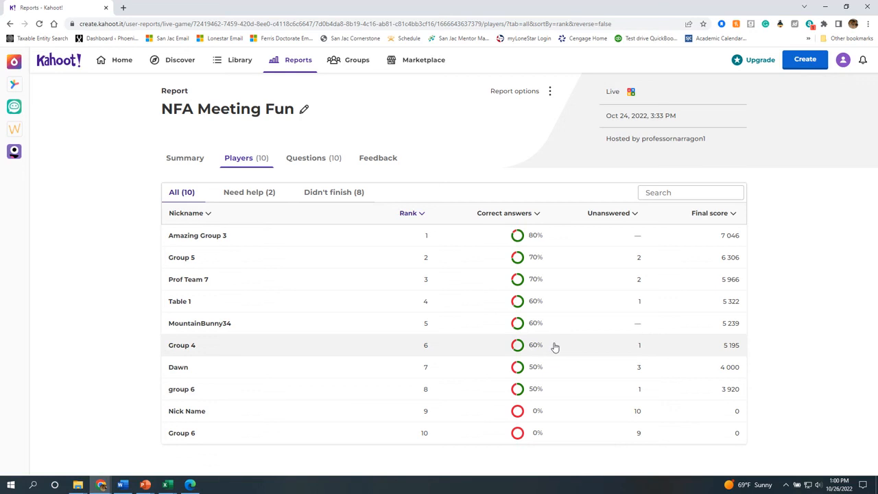
{"action": "left_click", "coordinate": [268, 193]}
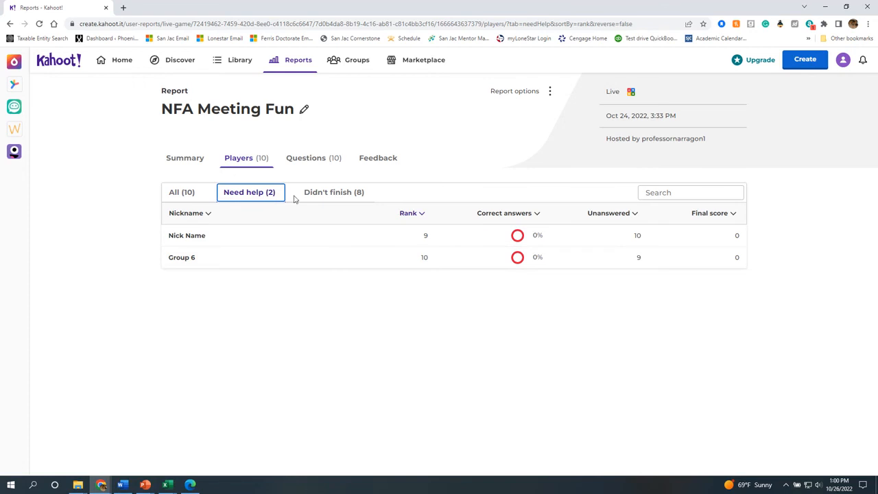
{"action": "left_click", "coordinate": [325, 193]}
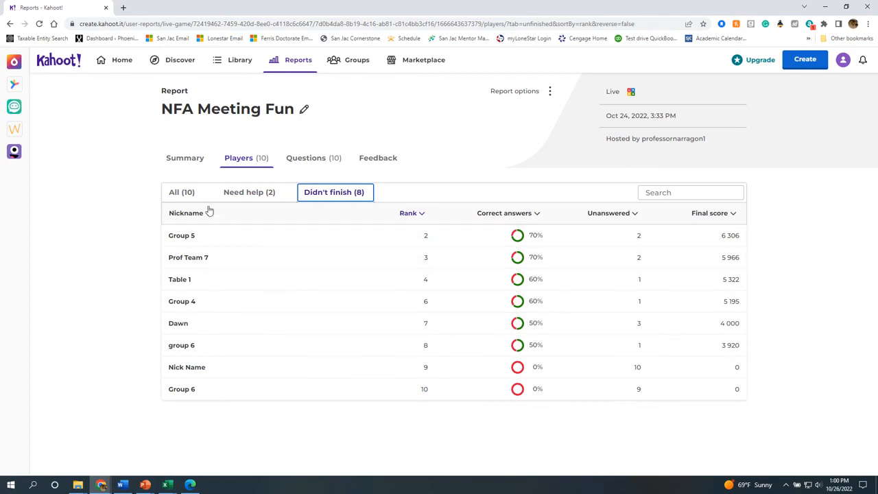
{"action": "left_click", "coordinate": [185, 198]}
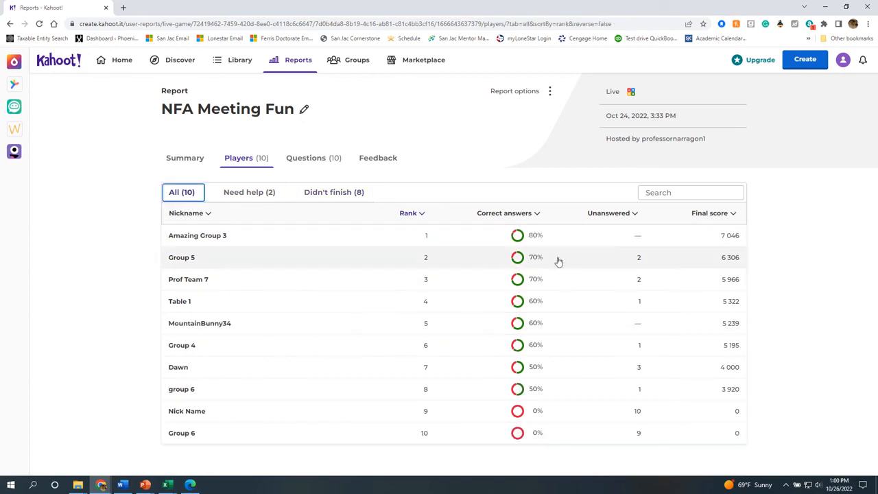
{"action": "left_click", "coordinate": [283, 238]}
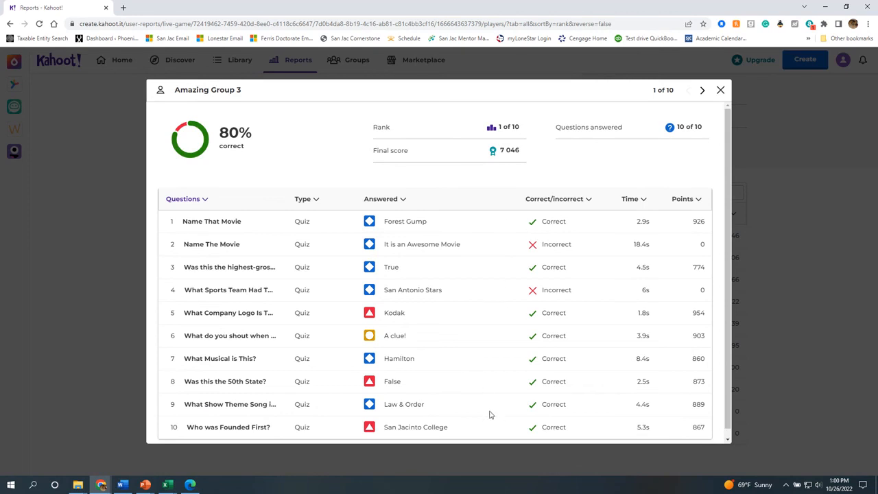
{"action": "scroll", "coordinate": [491, 414], "scroll_direction": "down", "scroll_amount": 1}
{"action": "scroll", "coordinate": [488, 409], "scroll_direction": "up", "scroll_amount": 1}
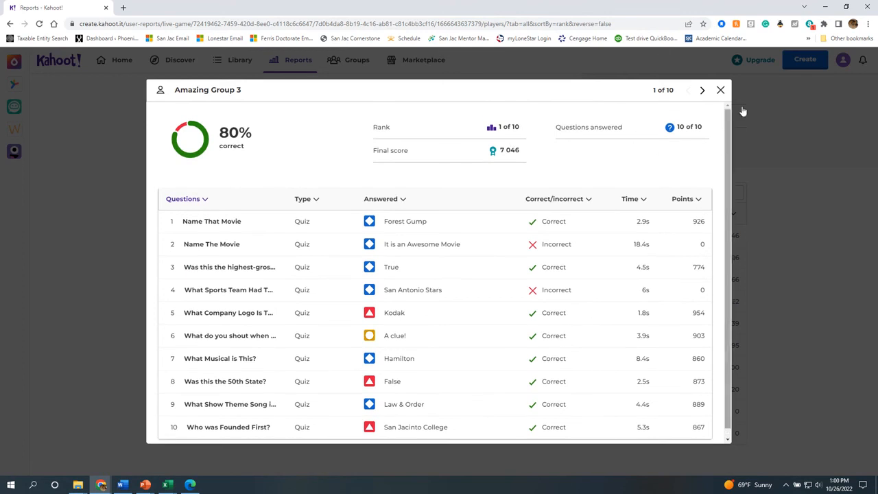
{"action": "left_click", "coordinate": [720, 90]}
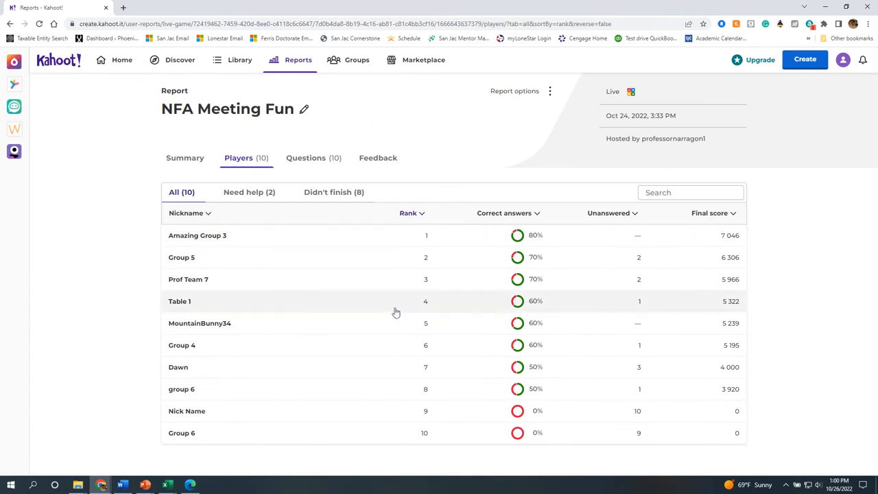
Review question 4's answer details on the Questions tab, then return to the Summary.
{"action": "left_click", "coordinate": [308, 162]}
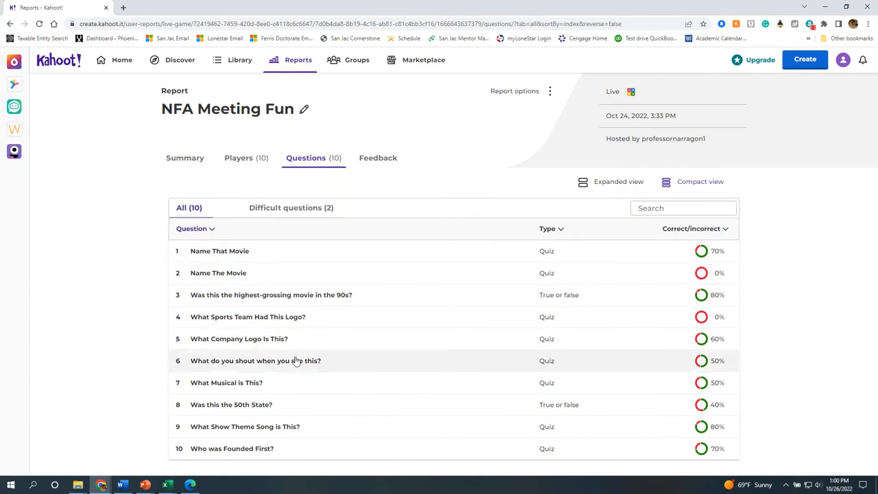
{"action": "left_click", "coordinate": [323, 322]}
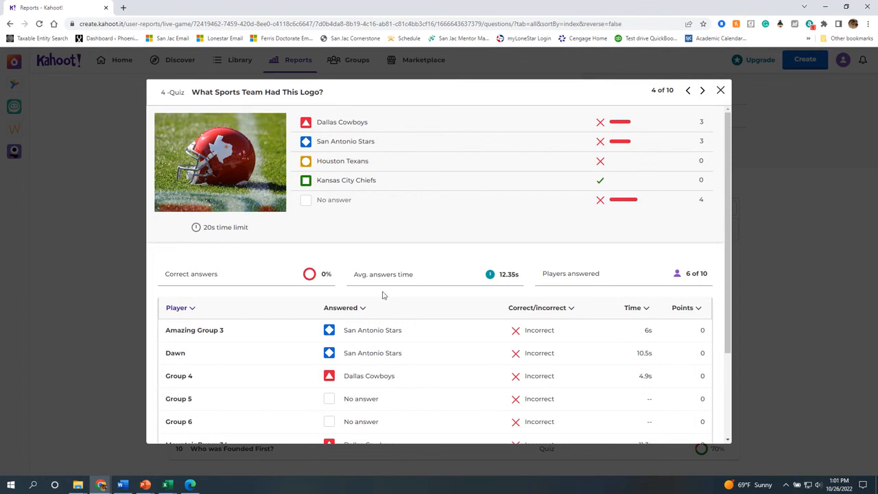
{"action": "scroll", "coordinate": [395, 362], "scroll_direction": "down", "scroll_amount": 3}
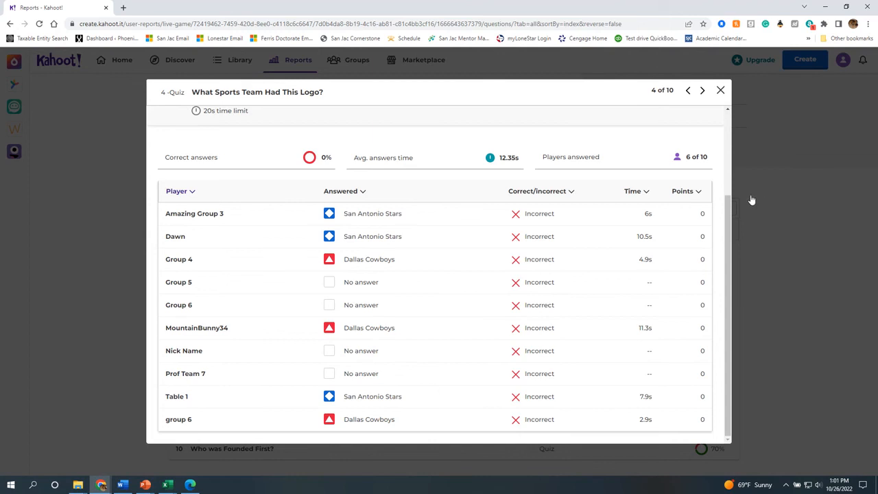
{"action": "left_click", "coordinate": [720, 90]}
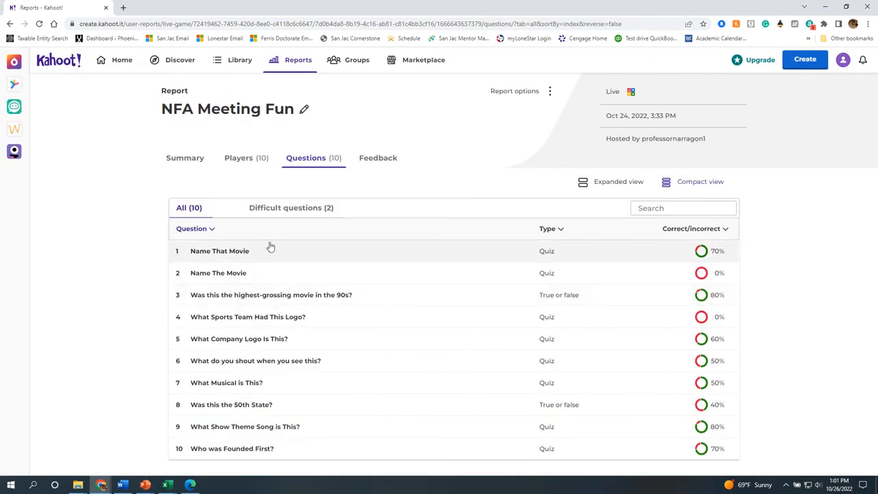
{"action": "left_click", "coordinate": [185, 159]}
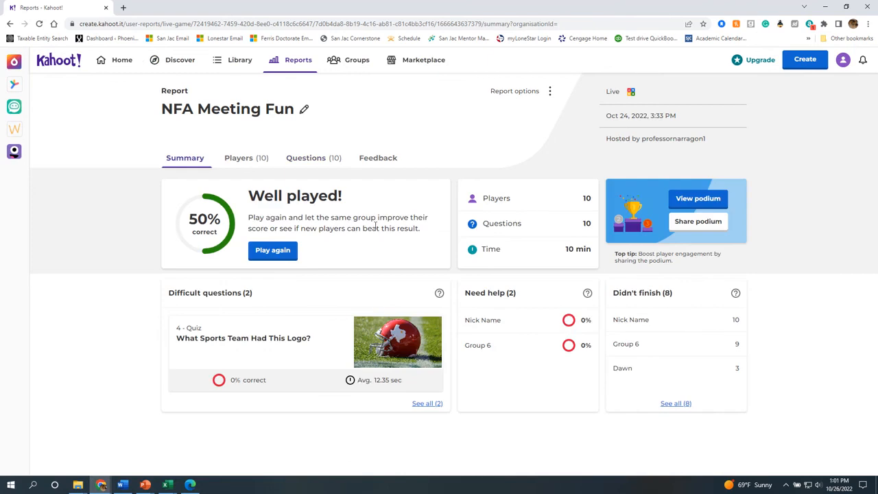
{"action": "left_click", "coordinate": [376, 159]}
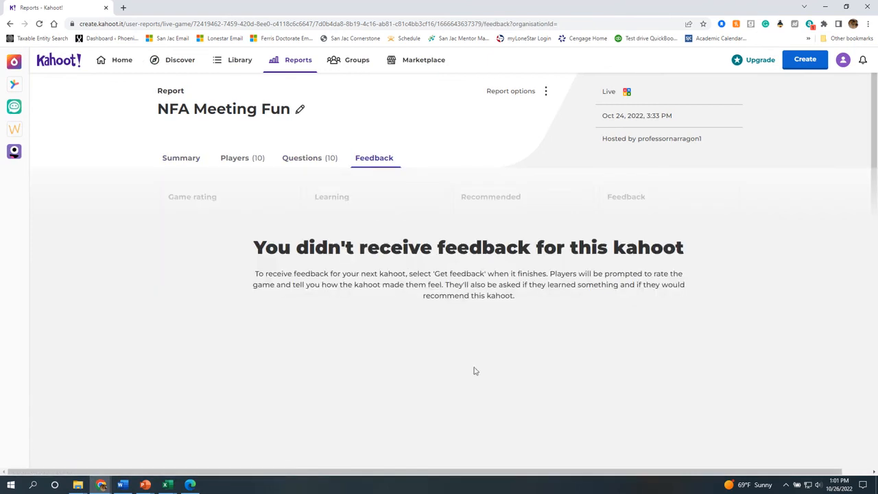
{"action": "left_click", "coordinate": [197, 159]}
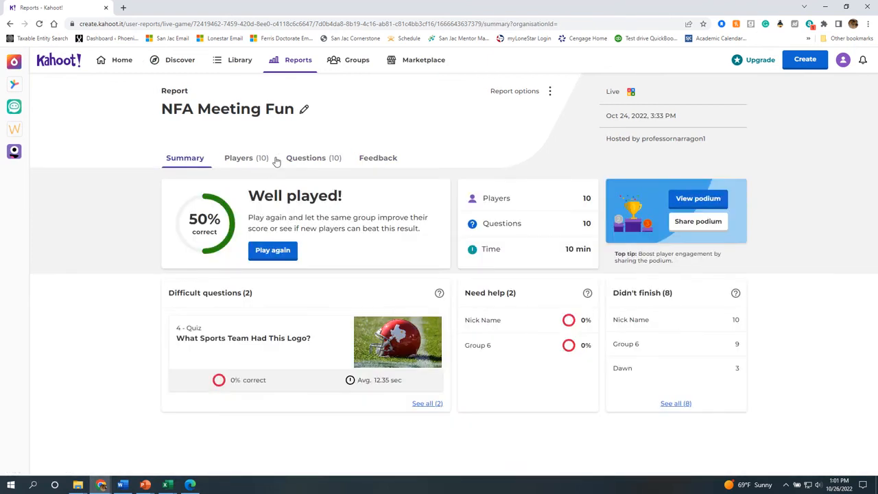
{"action": "left_click", "coordinate": [299, 158]}
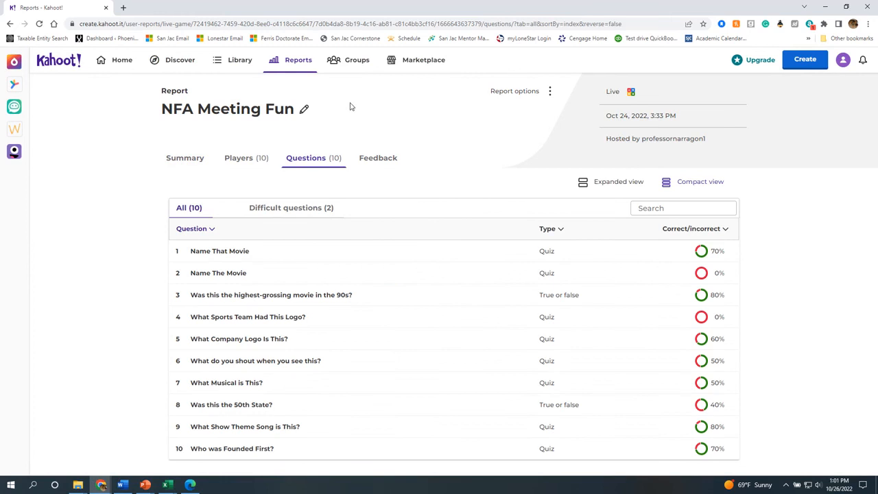
Move from Library and Home to the Discover page of public kahoots.
{"action": "left_click", "coordinate": [229, 67]}
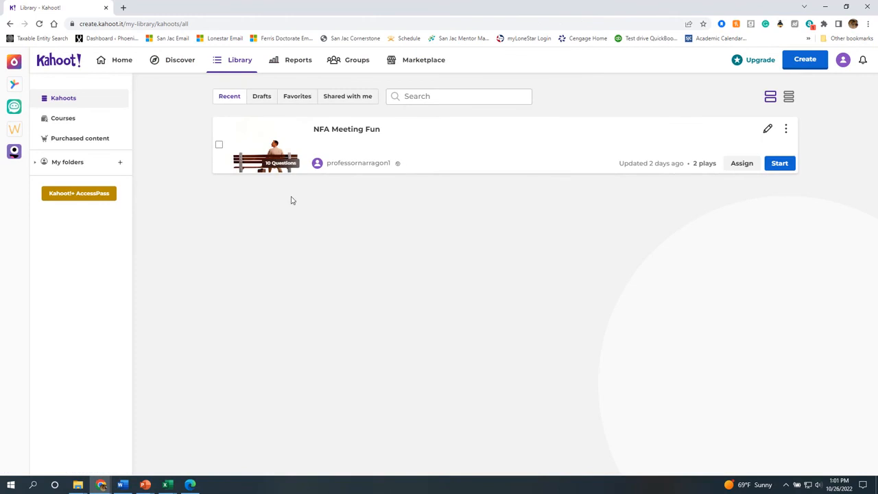
{"action": "left_click", "coordinate": [125, 67]}
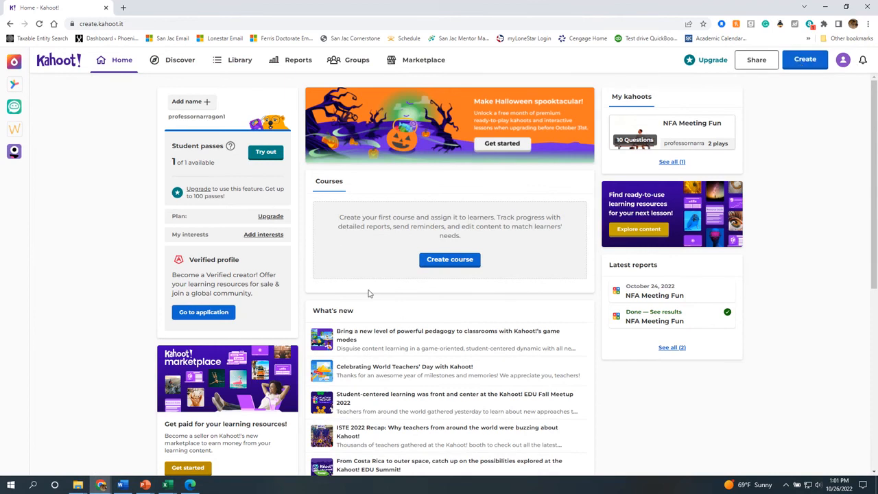
{"action": "scroll", "coordinate": [363, 258], "scroll_direction": "down", "scroll_amount": 4}
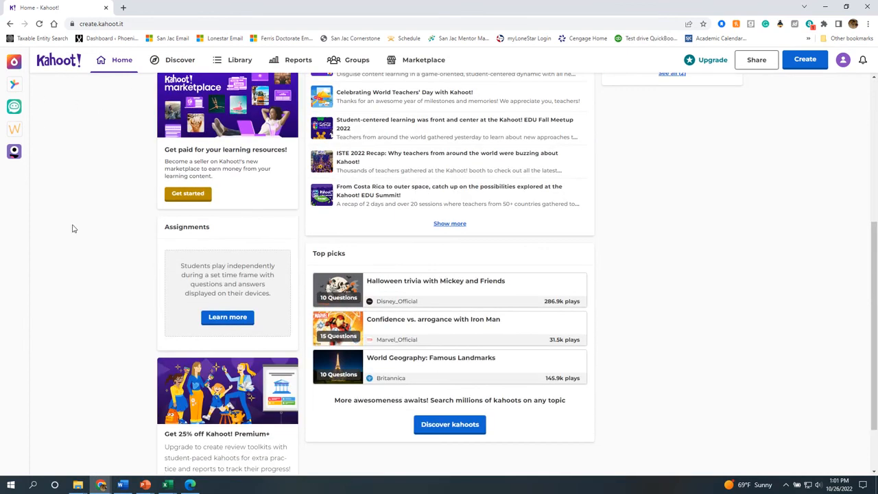
{"action": "left_click", "coordinate": [175, 60]}
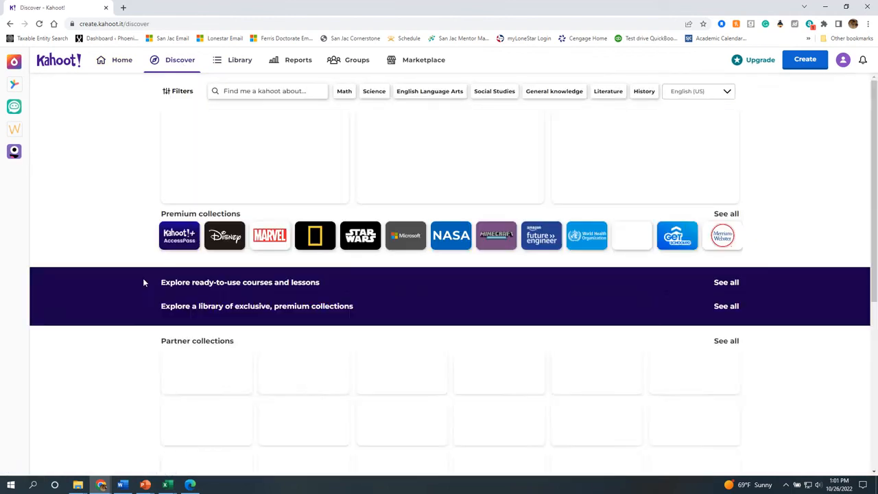
Search Discover for Science kahoots using the 'Sci' suggestion.
{"action": "left_click", "coordinate": [263, 91]}
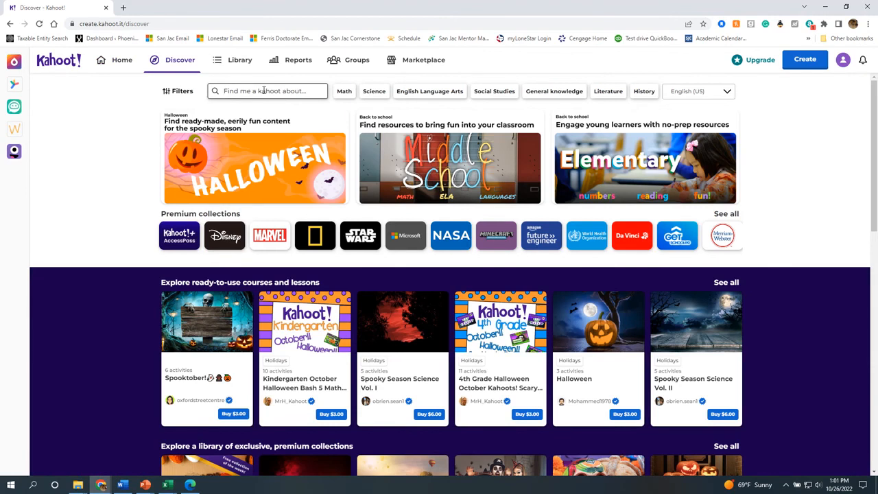
{"action": "type", "text": "S"}
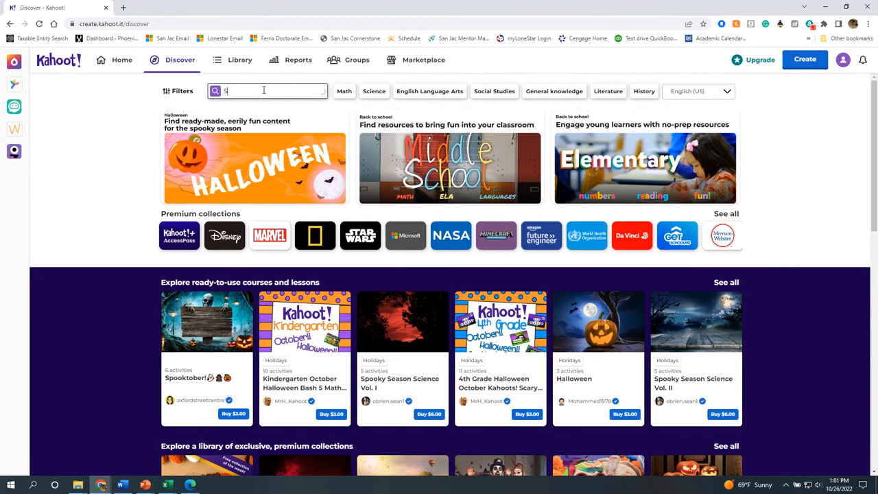
{"action": "type", "text": "c"}
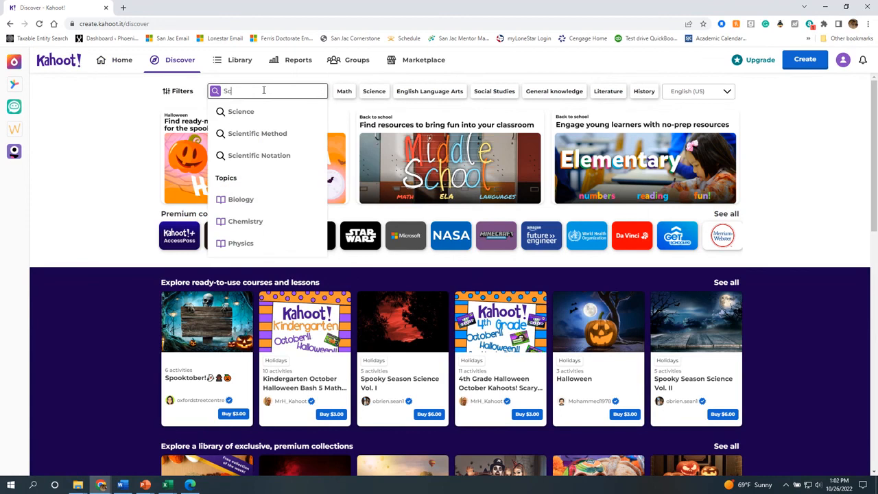
{"action": "type", "text": "i"}
{"action": "left_click", "coordinate": [239, 111]}
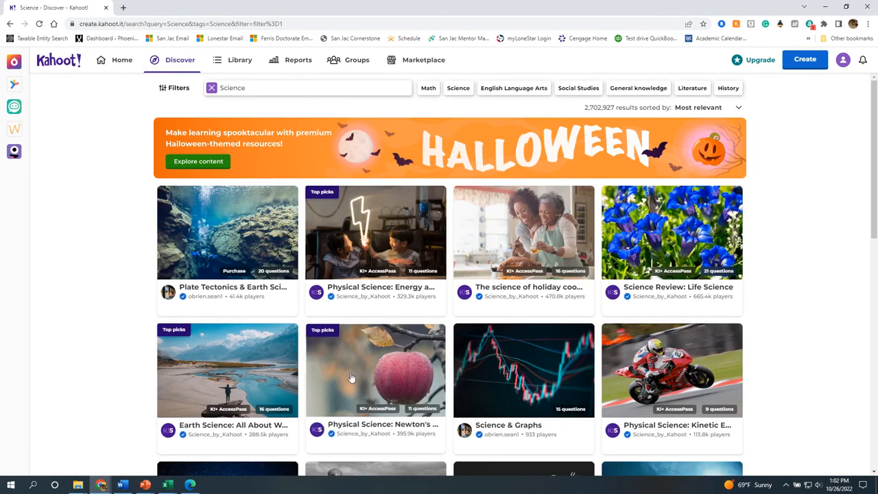
{"action": "scroll", "coordinate": [567, 374], "scroll_direction": "down", "scroll_amount": 1}
{"action": "scroll", "coordinate": [568, 374], "scroll_direction": "down", "scroll_amount": 5}
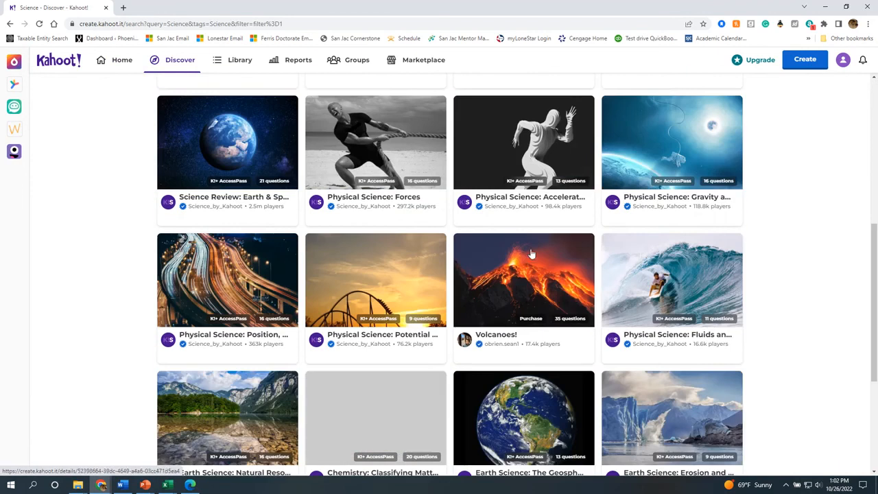
View the Science Review: Earth & Space details, then go back to the results.
{"action": "left_click", "coordinate": [257, 199]}
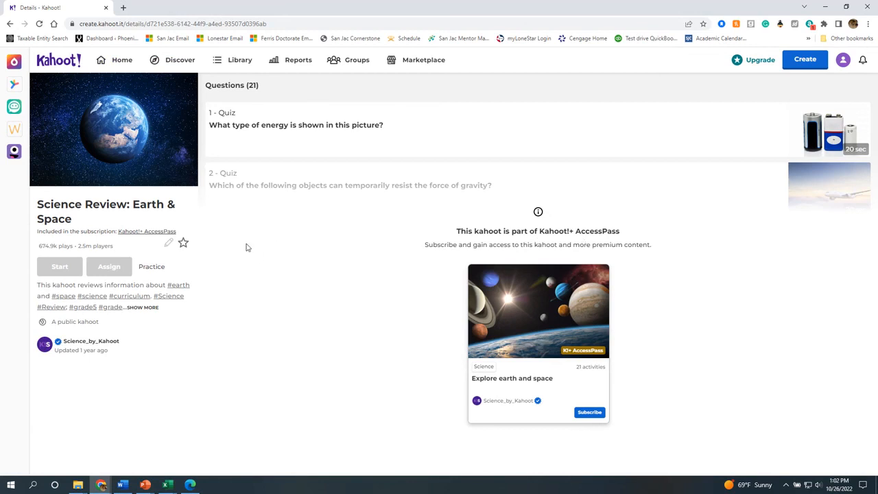
{"action": "left_click", "coordinate": [11, 24]}
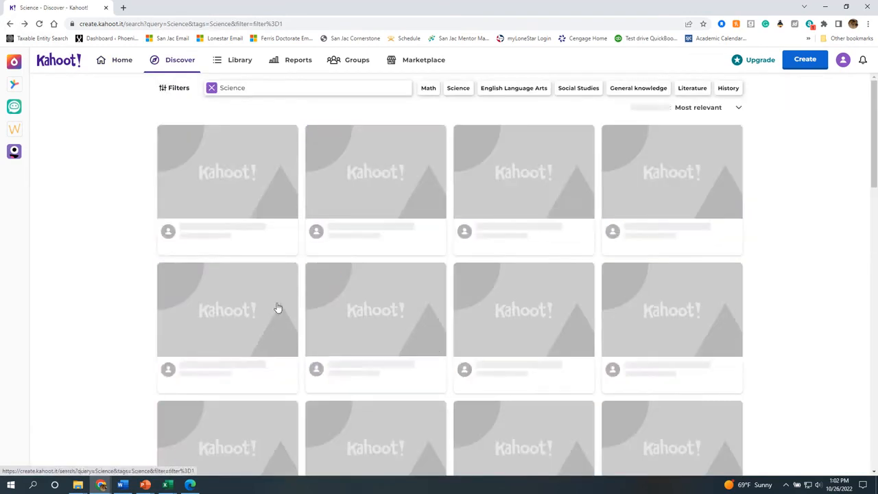
{"action": "scroll", "coordinate": [320, 366], "scroll_direction": "down", "scroll_amount": 8}
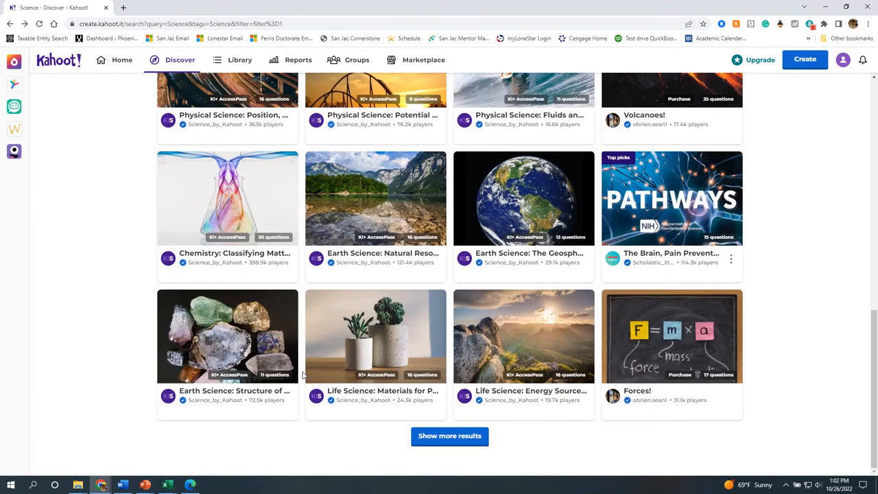
{"action": "scroll", "coordinate": [635, 406], "scroll_direction": "up", "scroll_amount": 10}
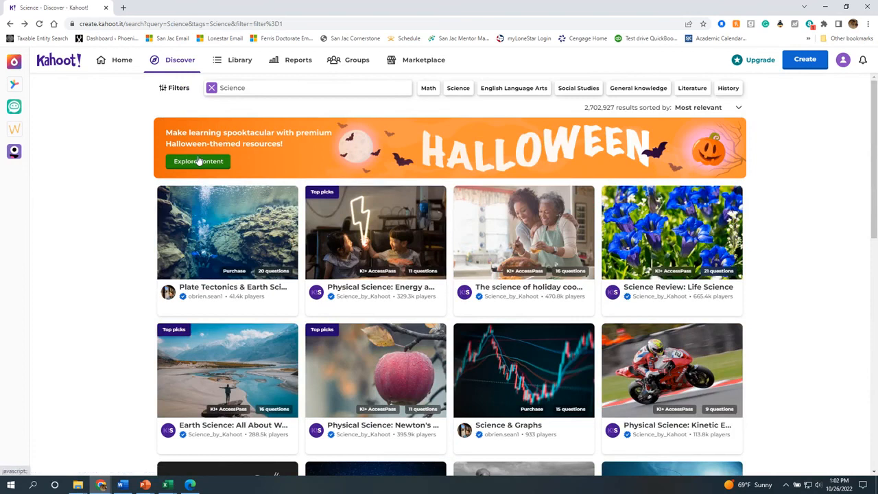
In the Halloween collection, open the free 'Happy Halloween with Mickey and Friends!' kahoot.
{"action": "left_click", "coordinate": [198, 162]}
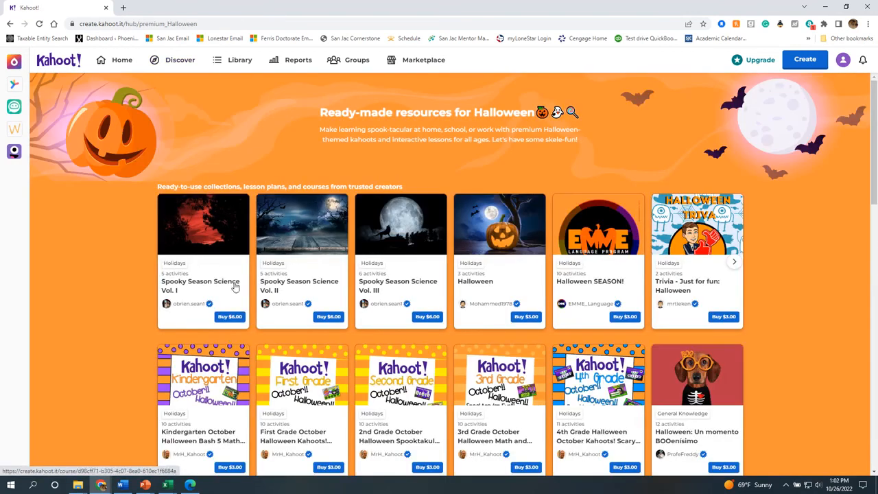
{"action": "scroll", "coordinate": [256, 350], "scroll_direction": "down", "scroll_amount": 5}
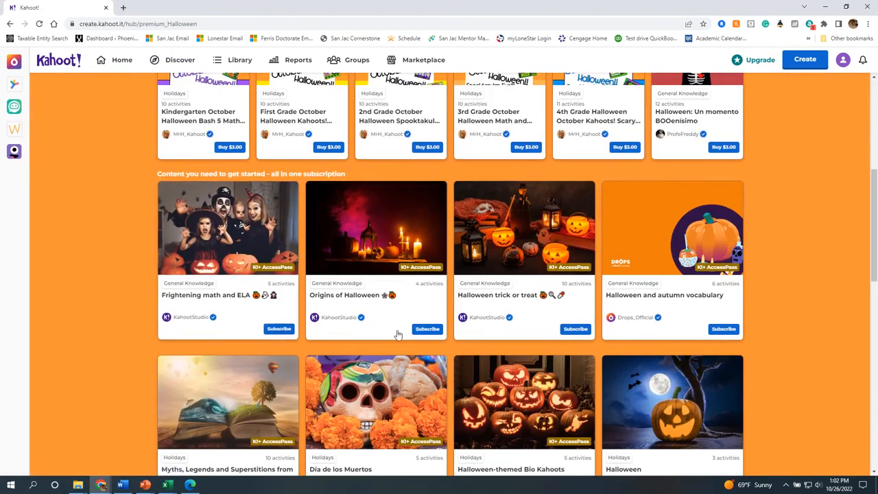
{"action": "scroll", "coordinate": [627, 288], "scroll_direction": "down", "scroll_amount": 1}
{"action": "scroll", "coordinate": [569, 298], "scroll_direction": "up", "scroll_amount": 3}
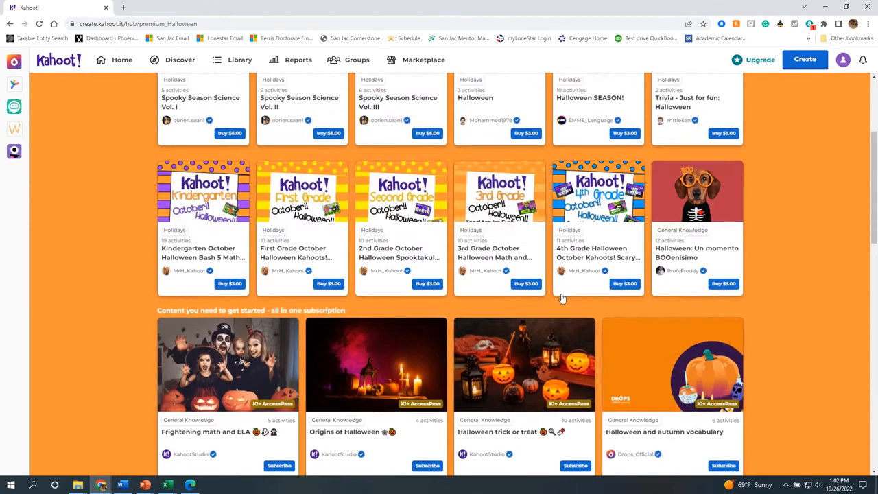
{"action": "scroll", "coordinate": [550, 318], "scroll_direction": "down", "scroll_amount": 6}
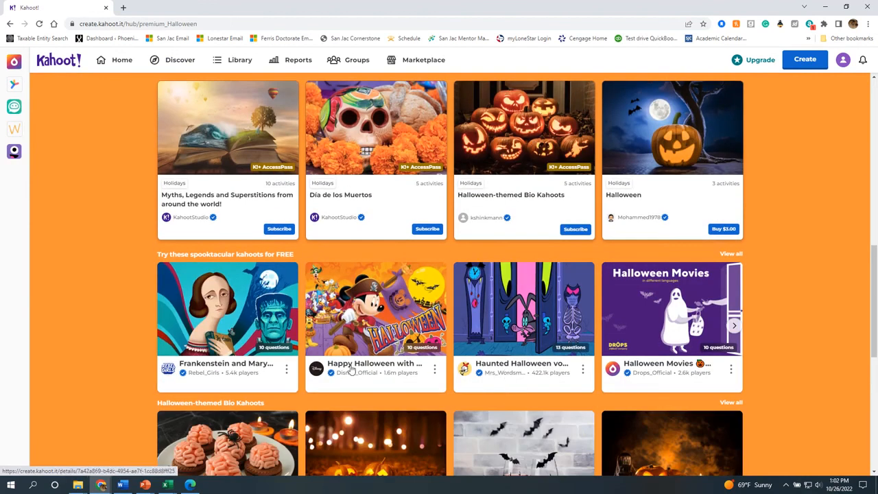
{"action": "left_click", "coordinate": [371, 343]}
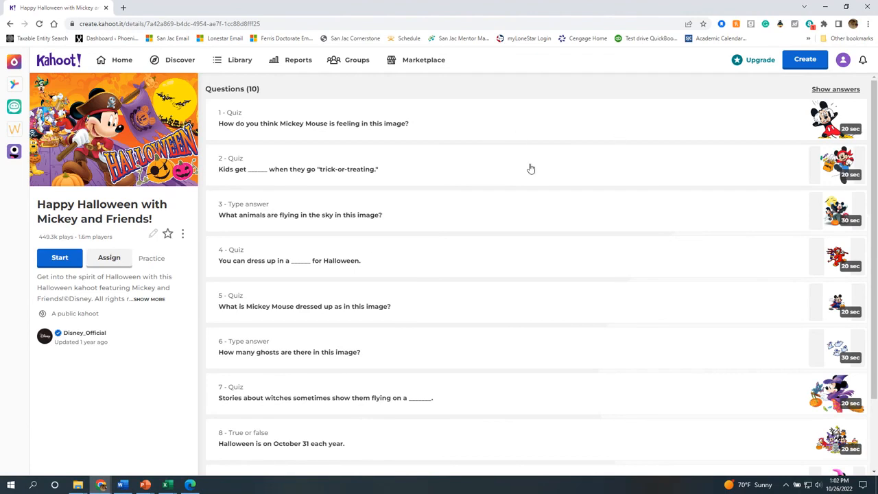
Preview 'Happy Halloween with Mickey and Friends!' from its options menu to show Classic and Team modes.
{"action": "scroll", "coordinate": [466, 411], "scroll_direction": "down", "scroll_amount": 2}
{"action": "scroll", "coordinate": [456, 405], "scroll_direction": "up", "scroll_amount": 2}
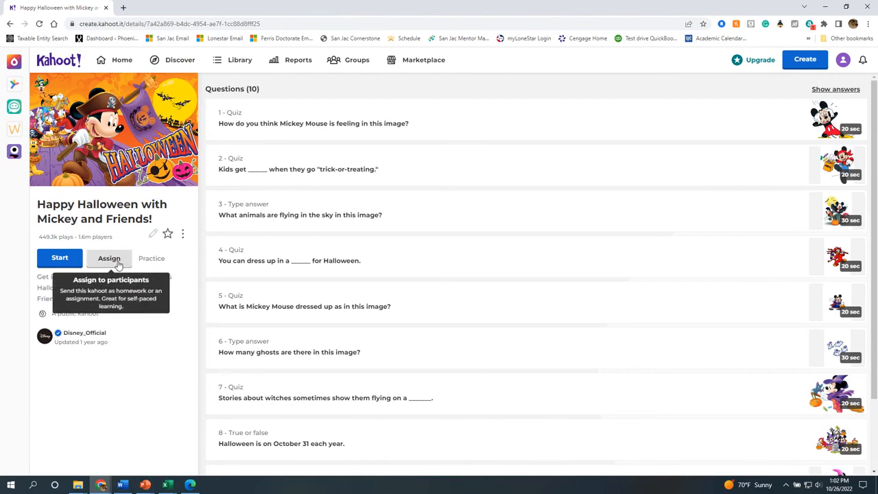
{"action": "left_click", "coordinate": [183, 235]}
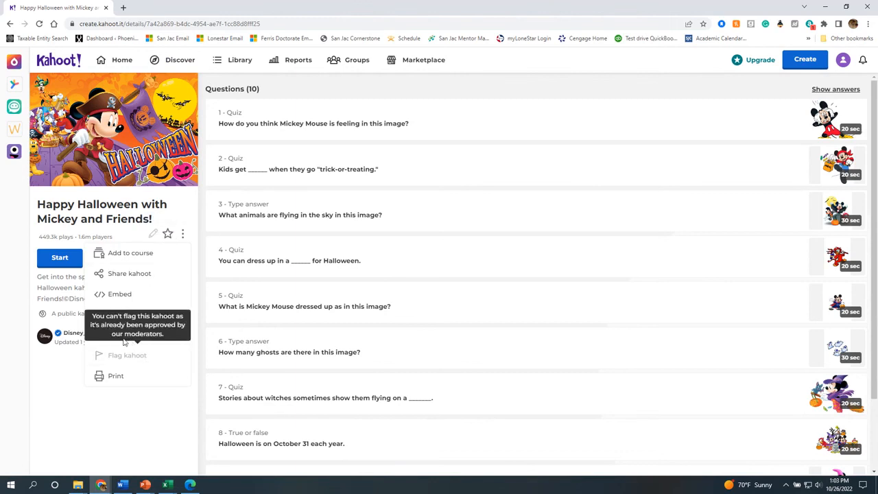
{"action": "left_click", "coordinate": [180, 334]}
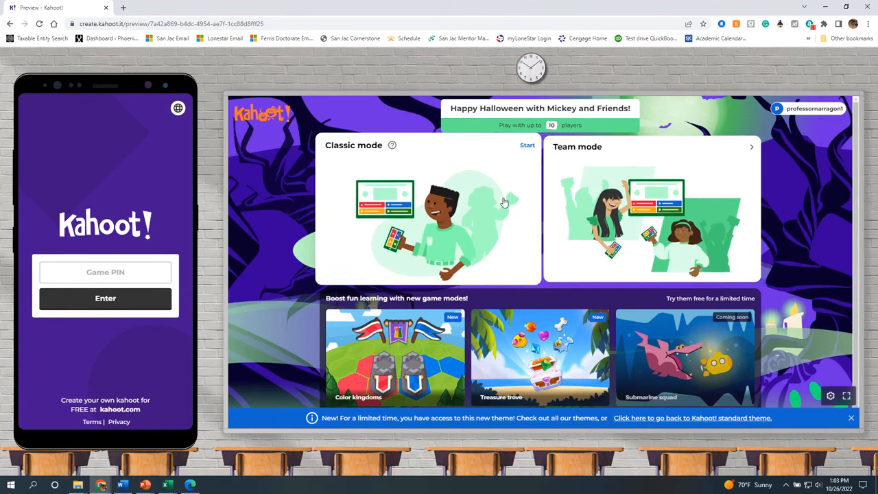
Try Team mode with shared and personal devices, start Classic mode, then go back to the kahoot's details.
{"action": "left_click", "coordinate": [590, 206]}
{"action": "left_click", "coordinate": [444, 322]}
{"action": "left_click", "coordinate": [427, 323]}
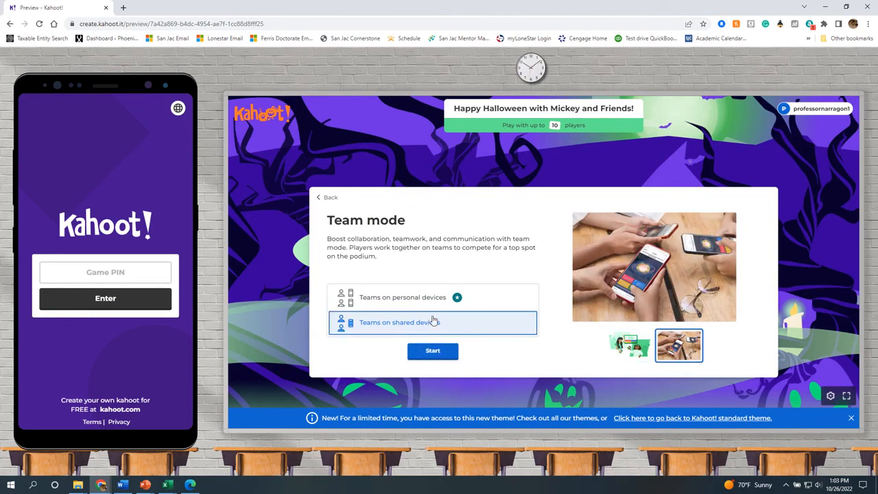
{"action": "left_click", "coordinate": [427, 301]}
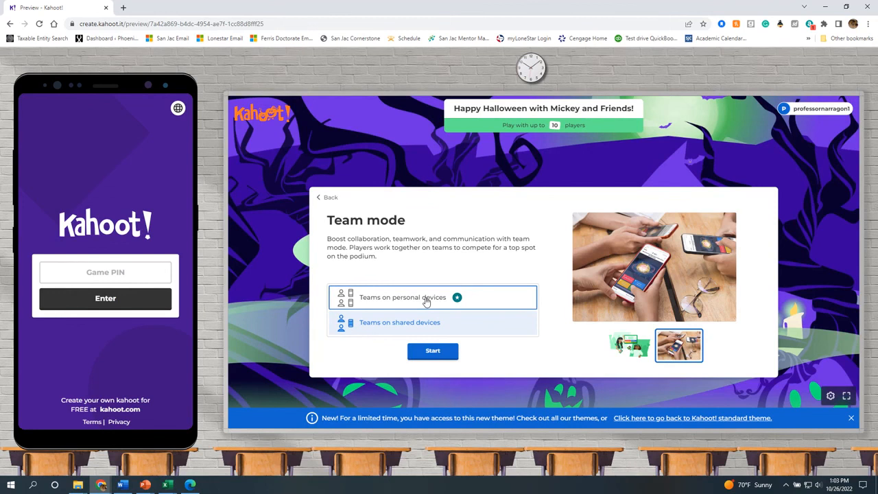
{"action": "left_click", "coordinate": [320, 198]}
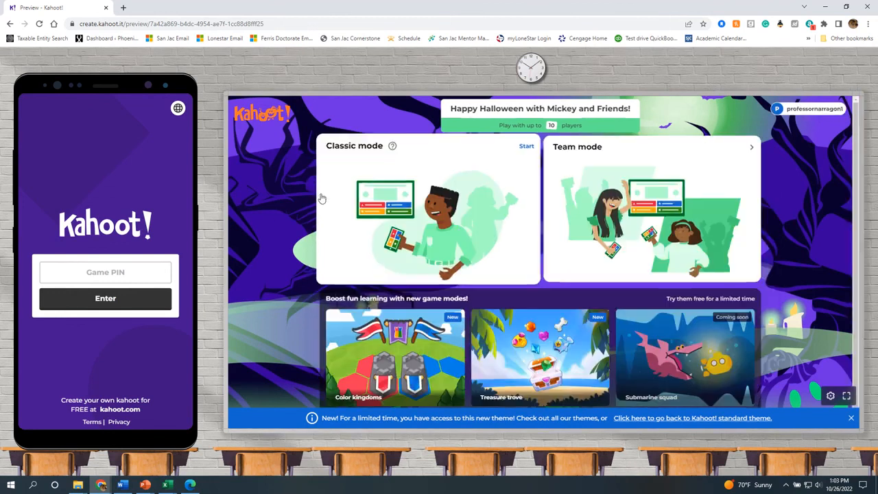
{"action": "left_click", "coordinate": [454, 230]}
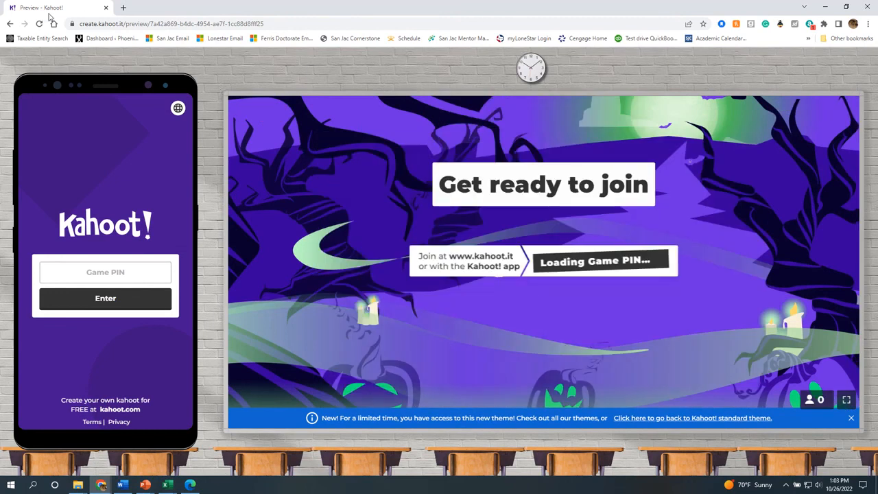
{"action": "left_click", "coordinate": [9, 24]}
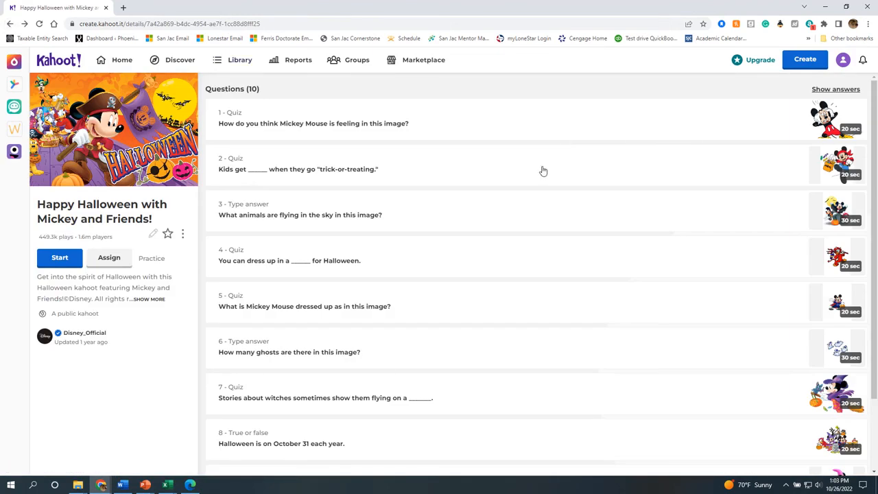
Go back to the Halloween collection, then pass through Discover to the Home dashboard.
{"action": "left_click", "coordinate": [9, 24]}
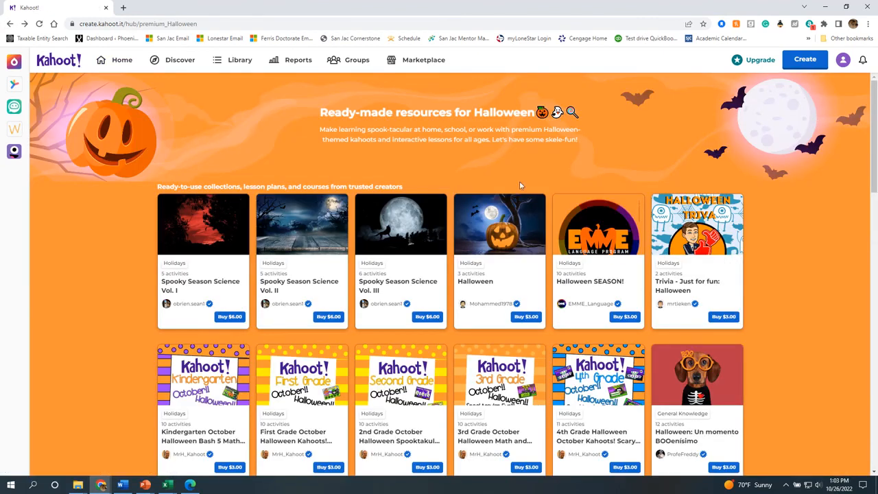
{"action": "left_click", "coordinate": [168, 61]}
{"action": "left_click", "coordinate": [121, 62]}
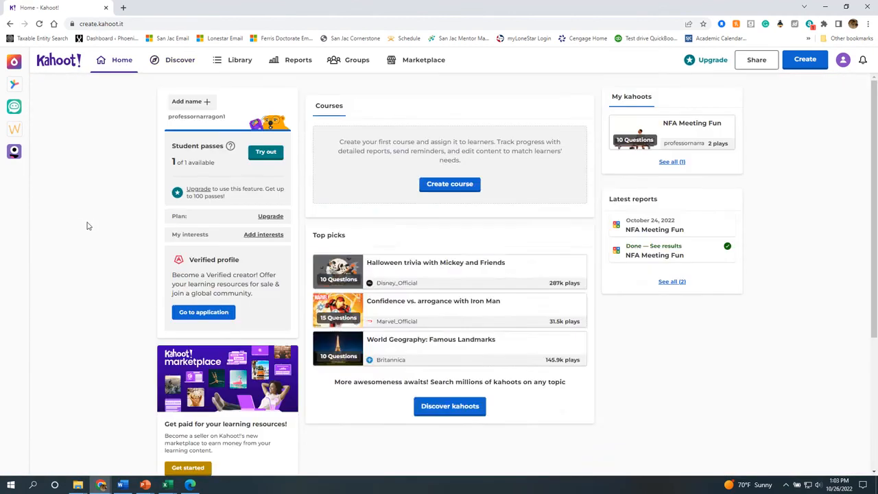